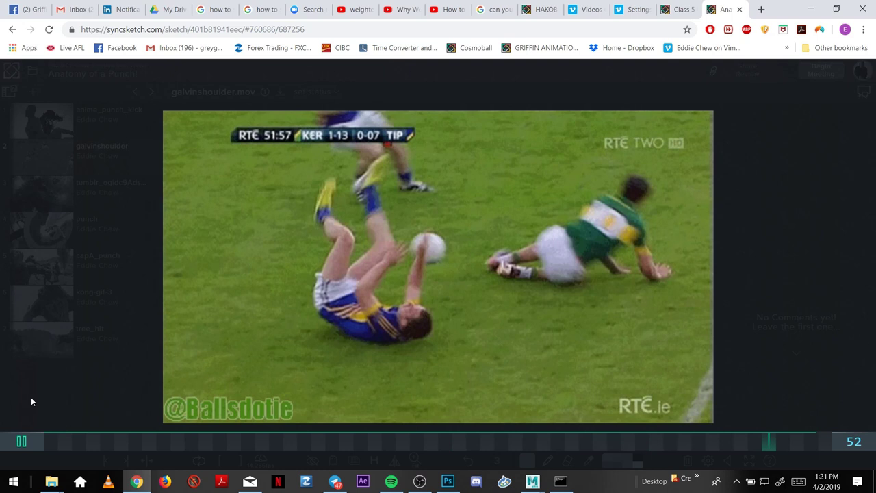
Pause galvinshoulder.mov, go to frame 16 and draw red arrows from both sides pointing toward the ball carrier.
{"action": "left_click", "coordinate": [31, 439]}
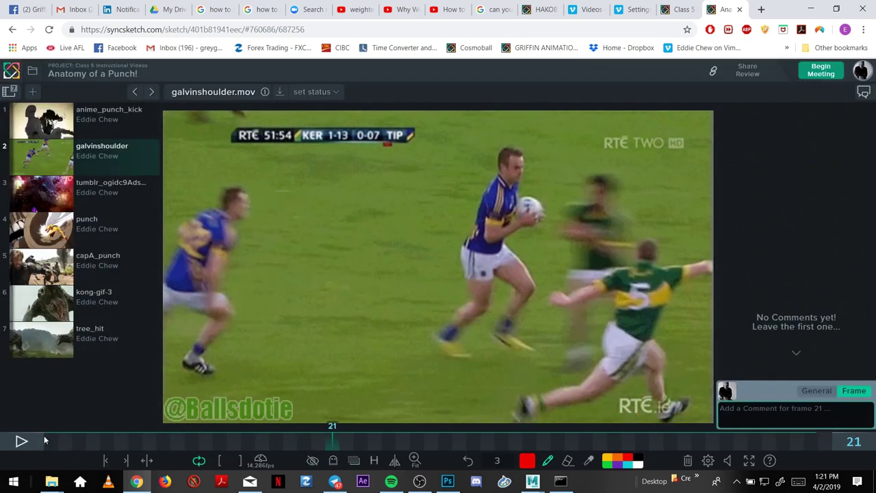
{"action": "left_click_drag", "start_coordinate": [352, 444], "coordinate": [260, 459]}
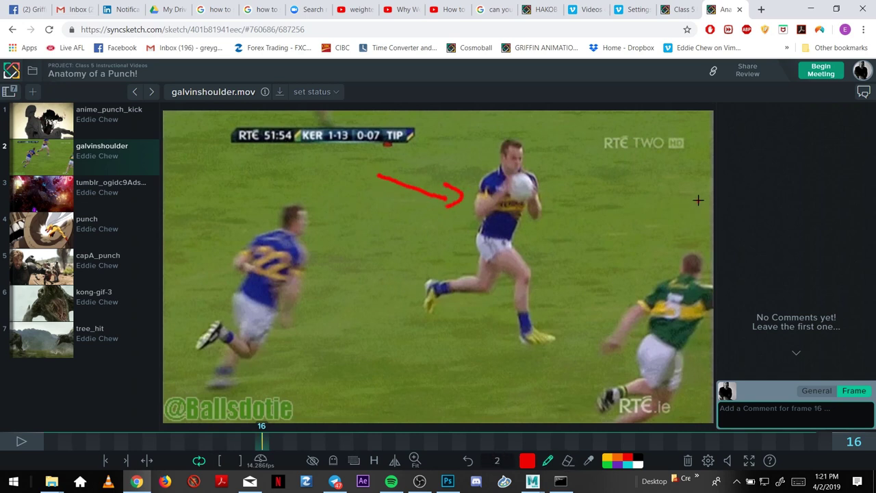
{"action": "mouse_move", "coordinate": [698, 198]}
{"action": "left_mouse_down"}
{"action": "mouse_move", "coordinate": [683, 195]}
{"action": "mouse_move", "coordinate": [686, 214]}
{"action": "mouse_move", "coordinate": [698, 198]}
{"action": "left_mouse_up"}
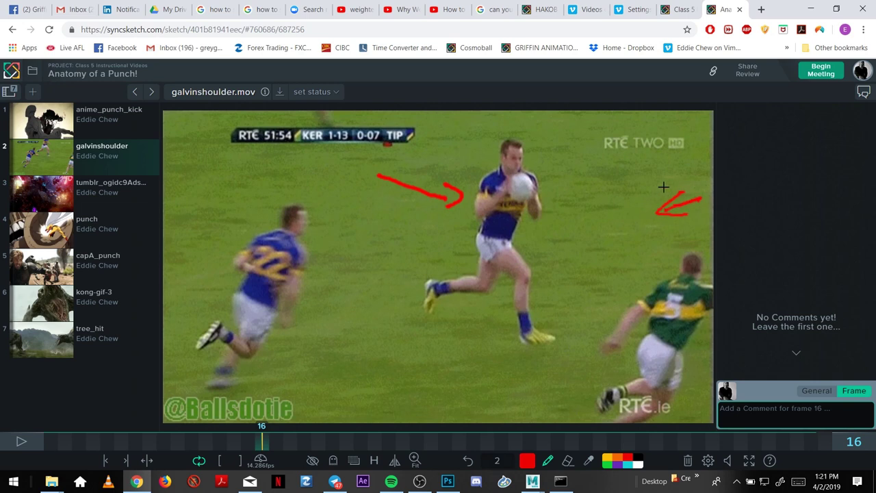
Advance to frame 23 and draw two red arrows pointing inward at the two players about to collide.
{"action": "key", "text": "Right"}
{"action": "key", "text": "Right"}
{"action": "key", "text": "Right"}
{"action": "key", "text": "Right"}
{"action": "key", "text": "Right"}
{"action": "key", "text": "Right"}
{"action": "key", "text": "Right"}
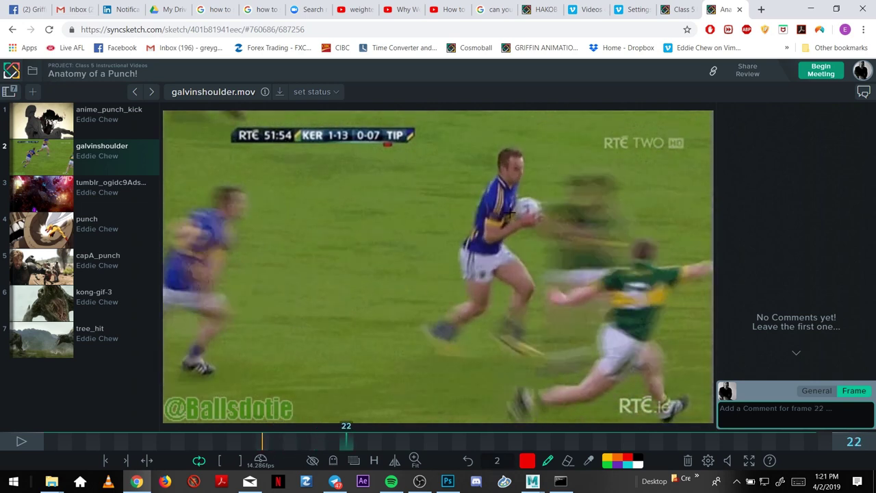
{"action": "mouse_move", "coordinate": [382, 177]}
{"action": "left_mouse_down"}
{"action": "mouse_move", "coordinate": [465, 204]}
{"action": "mouse_move", "coordinate": [460, 211]}
{"action": "left_mouse_up"}
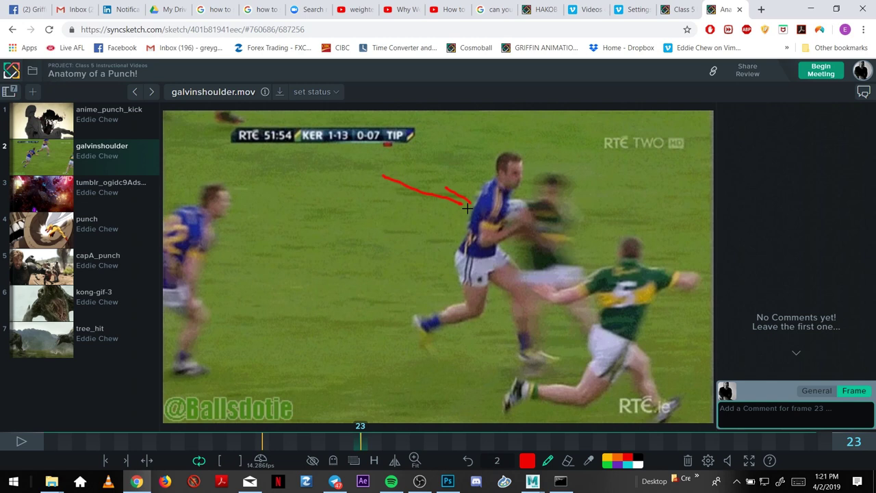
{"action": "mouse_move", "coordinate": [678, 168]}
{"action": "left_mouse_down"}
{"action": "mouse_move", "coordinate": [596, 203]}
{"action": "mouse_move", "coordinate": [606, 204]}
{"action": "left_mouse_up"}
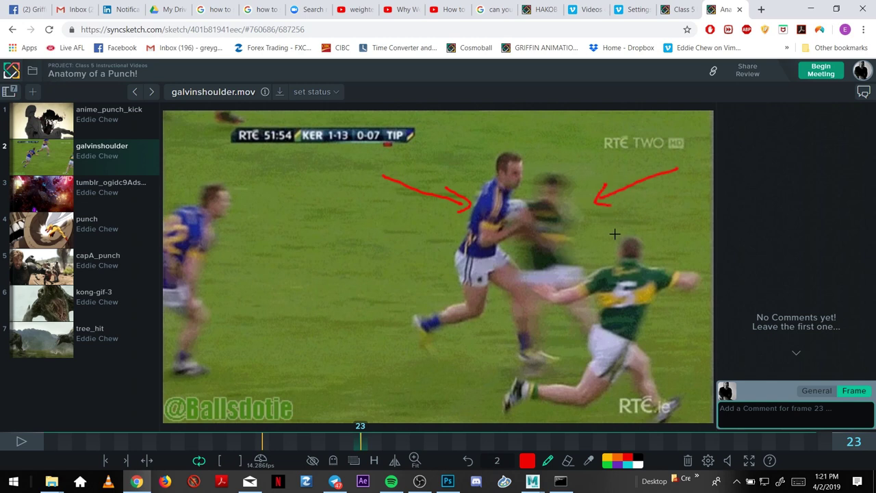
Step back and forth through frames 20 to 32 to examine how the two players move before, during and after impact.
{"action": "key", "text": "Right"}
{"action": "key", "text": "Left"}
{"action": "key", "text": "Right"}
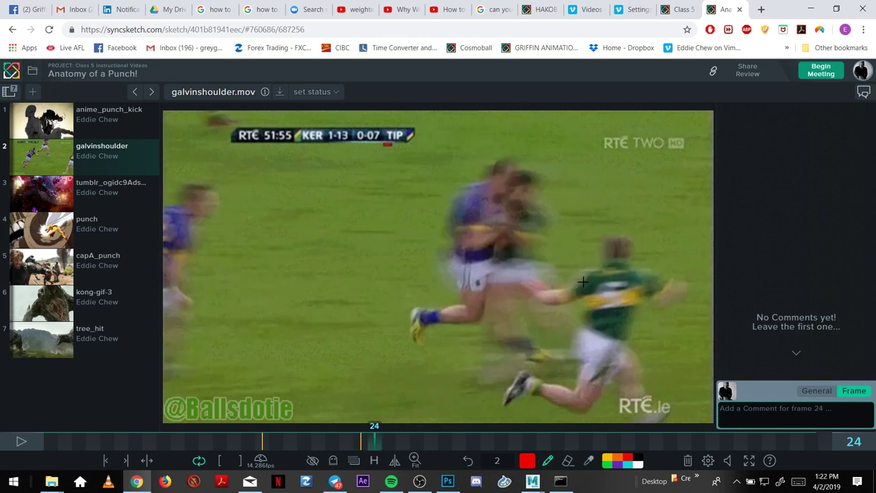
{"action": "key", "text": "Right"}
{"action": "key", "text": "Right"}
{"action": "key", "text": "Right"}
{"action": "key", "text": "Right"}
{"action": "key", "text": "Right"}
{"action": "key", "text": "Right"}
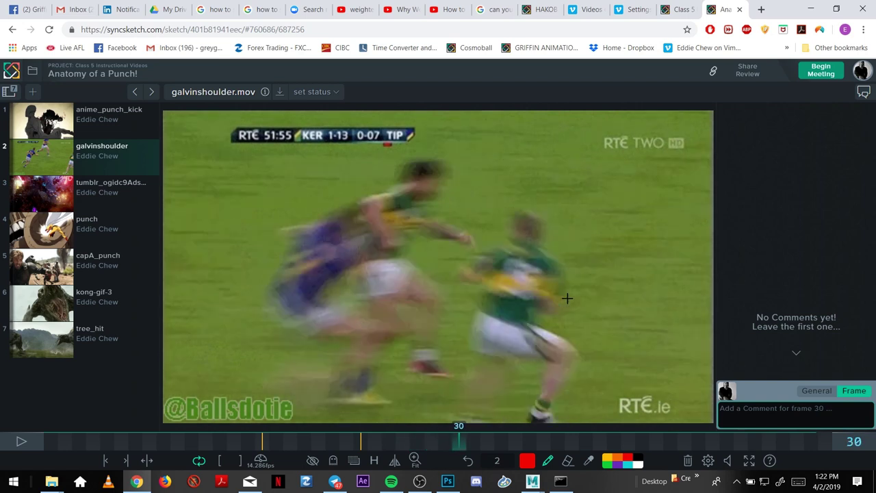
{"action": "key", "text": "Left"}
{"action": "key", "text": "Left"}
{"action": "key", "text": "Left"}
{"action": "key", "text": "Left"}
{"action": "key", "text": "Left"}
{"action": "key", "text": "Left"}
{"action": "key", "text": "Left"}
{"action": "key", "text": "Left"}
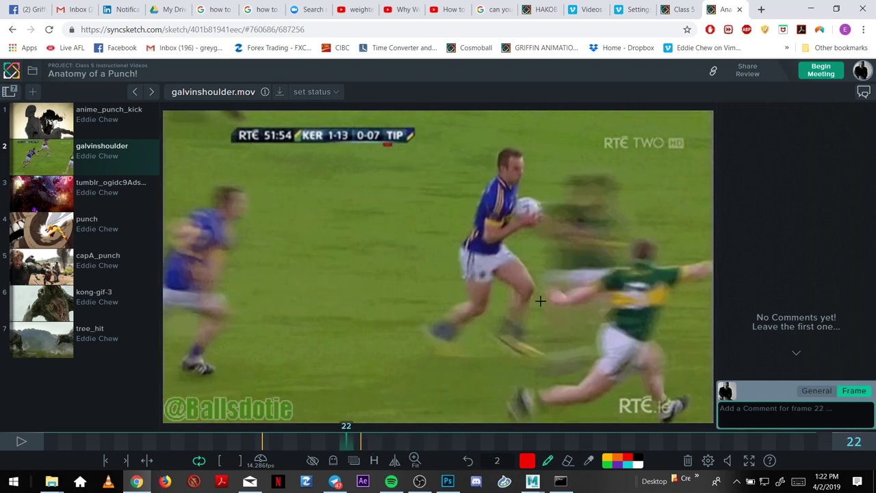
{"action": "key", "text": "Right"}
{"action": "key", "text": "Right"}
{"action": "key", "text": "Right"}
{"action": "key", "text": "Right"}
{"action": "key", "text": "Right"}
{"action": "key", "text": "Right"}
{"action": "key", "text": "Right"}
{"action": "key", "text": "Right"}
{"action": "key", "text": "Right"}
{"action": "key", "text": "Right"}
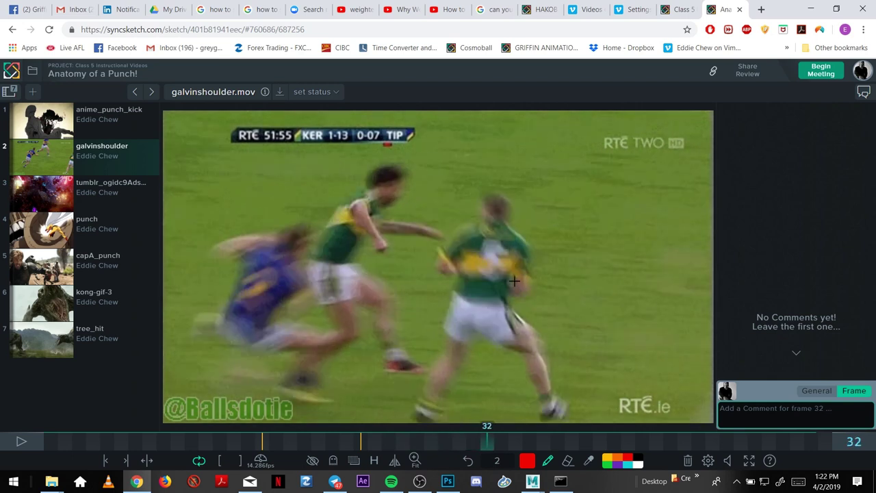
{"action": "key", "text": "Left"}
{"action": "key", "text": "Left"}
{"action": "key", "text": "Left"}
{"action": "key", "text": "Left"}
{"action": "key", "text": "Left"}
{"action": "key", "text": "Left"}
{"action": "key", "text": "Left"}
{"action": "key", "text": "Left"}
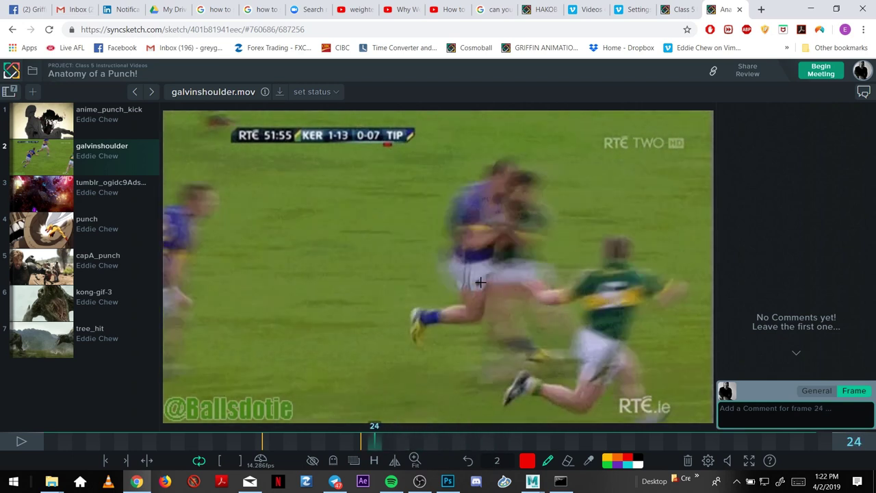
{"action": "key", "text": "Left"}
{"action": "key", "text": "Left"}
{"action": "key", "text": "Left"}
{"action": "key", "text": "Left"}
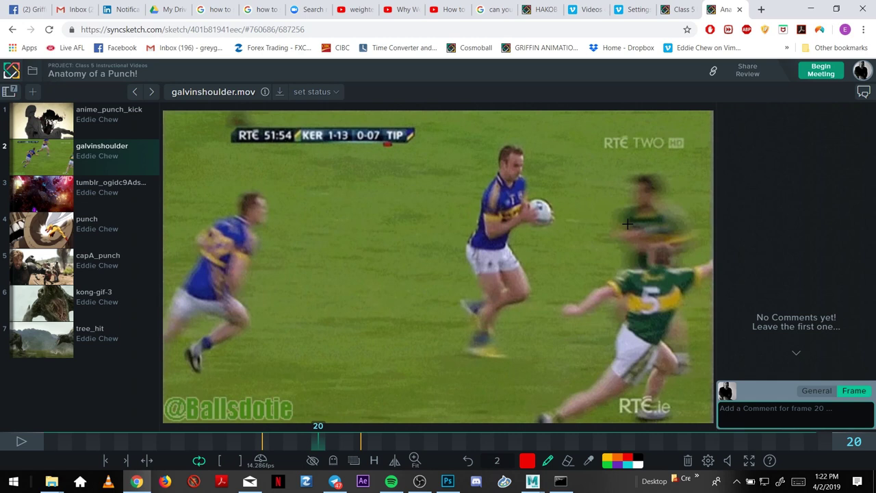
On frame 22, circle the hips of both colliding players and draw arrows showing the direction each one drives.
{"action": "key", "text": "Right"}
{"action": "key", "text": "Right"}
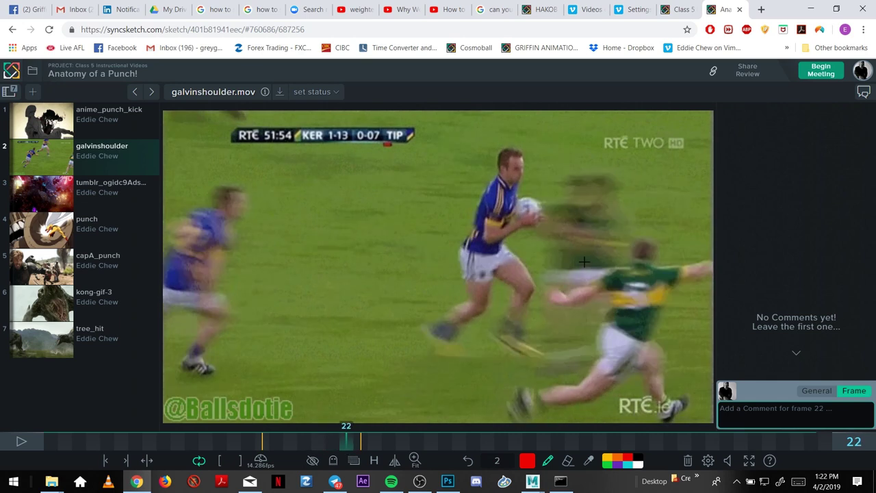
{"action": "left_click_drag", "start_coordinate": [590, 276], "coordinate": [573, 270]}
{"action": "mouse_move", "coordinate": [685, 257]}
{"action": "left_mouse_down"}
{"action": "mouse_move", "coordinate": [624, 280]}
{"action": "mouse_move", "coordinate": [631, 286]}
{"action": "left_mouse_up"}
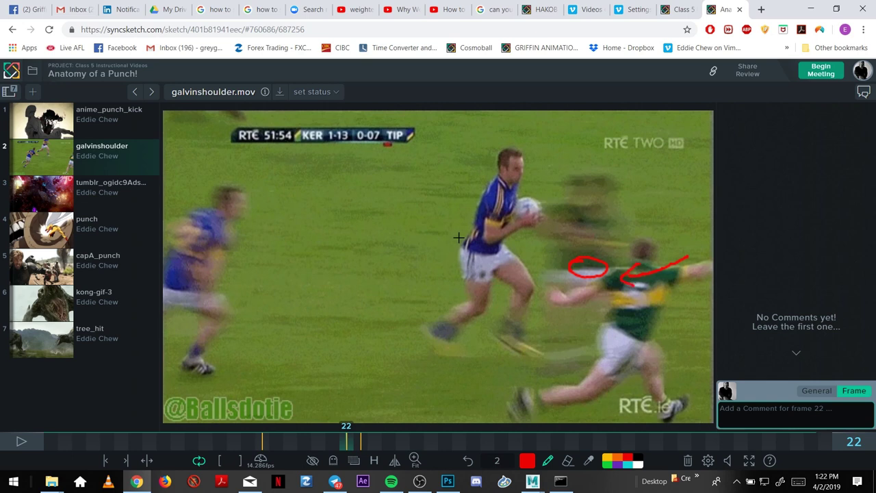
{"action": "mouse_move", "coordinate": [466, 241]}
{"action": "left_mouse_down"}
{"action": "mouse_move", "coordinate": [501, 252]}
{"action": "mouse_move", "coordinate": [474, 234]}
{"action": "left_mouse_up"}
{"action": "mouse_move", "coordinate": [394, 243]}
{"action": "left_mouse_down"}
{"action": "mouse_move", "coordinate": [456, 239]}
{"action": "mouse_move", "coordinate": [451, 260]}
{"action": "left_mouse_up"}
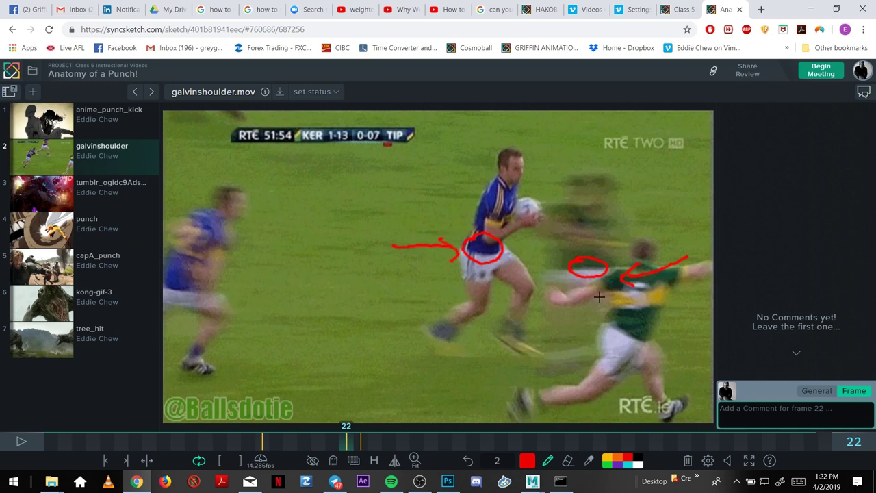
{"action": "mouse_move", "coordinate": [601, 299]}
{"action": "left_mouse_down"}
{"action": "mouse_move", "coordinate": [579, 295]}
{"action": "mouse_move", "coordinate": [565, 277]}
{"action": "mouse_move", "coordinate": [573, 294]}
{"action": "left_mouse_up"}
On frame 23, outline the heads, torsos and hips of both colliding players in red, extending the lines into their upper legs.
{"action": "key", "text": "Right"}
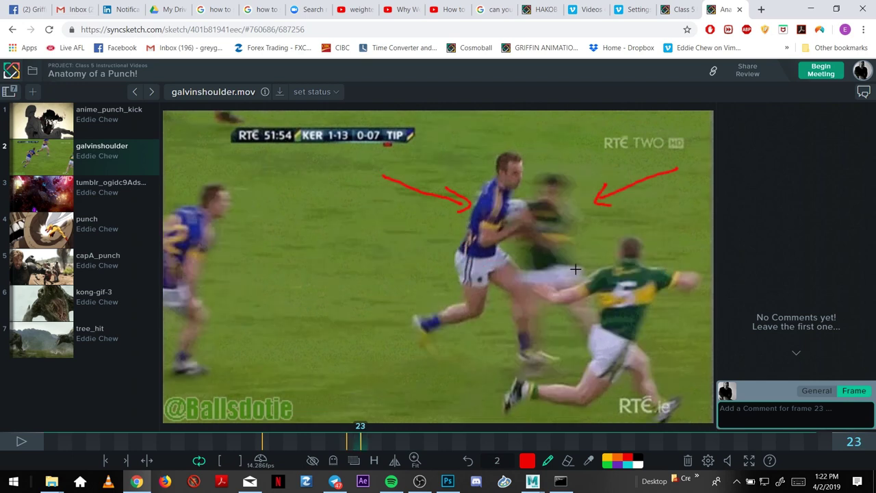
{"action": "mouse_move", "coordinate": [556, 254]}
{"action": "left_mouse_down"}
{"action": "mouse_move", "coordinate": [534, 268]}
{"action": "mouse_move", "coordinate": [567, 279]}
{"action": "mouse_move", "coordinate": [554, 254]}
{"action": "left_mouse_up"}
{"action": "mouse_move", "coordinate": [537, 204]}
{"action": "left_mouse_down"}
{"action": "mouse_move", "coordinate": [522, 226]}
{"action": "mouse_move", "coordinate": [531, 268]}
{"action": "left_mouse_up"}
{"action": "mouse_move", "coordinate": [531, 214]}
{"action": "left_mouse_down"}
{"action": "mouse_move", "coordinate": [561, 220]}
{"action": "mouse_move", "coordinate": [562, 264]}
{"action": "mouse_move", "coordinate": [586, 283]}
{"action": "mouse_move", "coordinate": [549, 272]}
{"action": "left_mouse_up"}
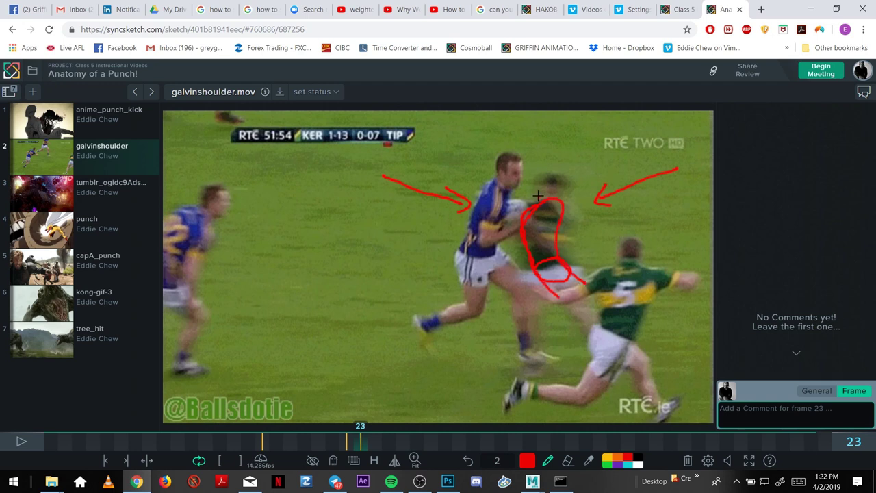
{"action": "left_click_drag", "start_coordinate": [538, 196], "coordinate": [555, 197]}
{"action": "mouse_move", "coordinate": [457, 250]}
{"action": "left_mouse_down"}
{"action": "mouse_move", "coordinate": [487, 185]}
{"action": "mouse_move", "coordinate": [500, 196]}
{"action": "mouse_move", "coordinate": [498, 247]}
{"action": "mouse_move", "coordinate": [499, 184]}
{"action": "mouse_move", "coordinate": [507, 194]}
{"action": "mouse_move", "coordinate": [520, 159]}
{"action": "mouse_move", "coordinate": [513, 184]}
{"action": "left_mouse_up"}
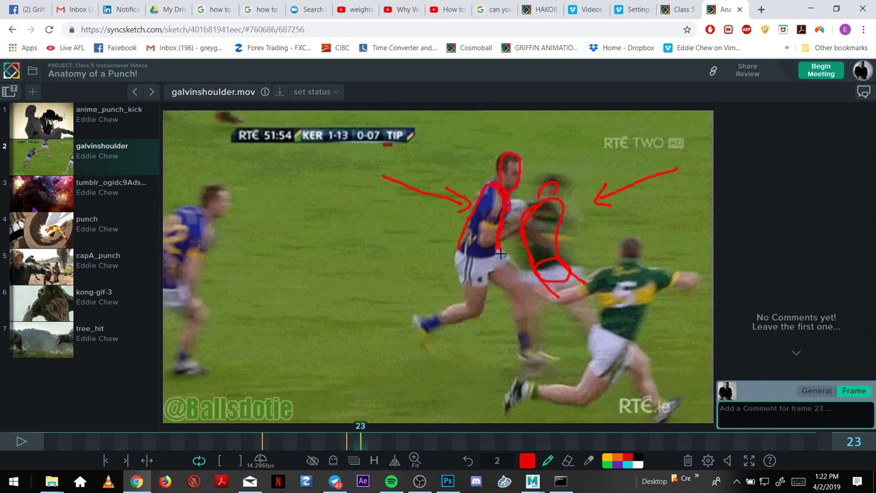
{"action": "left_click_drag", "start_coordinate": [501, 254], "coordinate": [532, 271]}
{"action": "left_click_drag", "start_coordinate": [457, 257], "coordinate": [488, 305]}
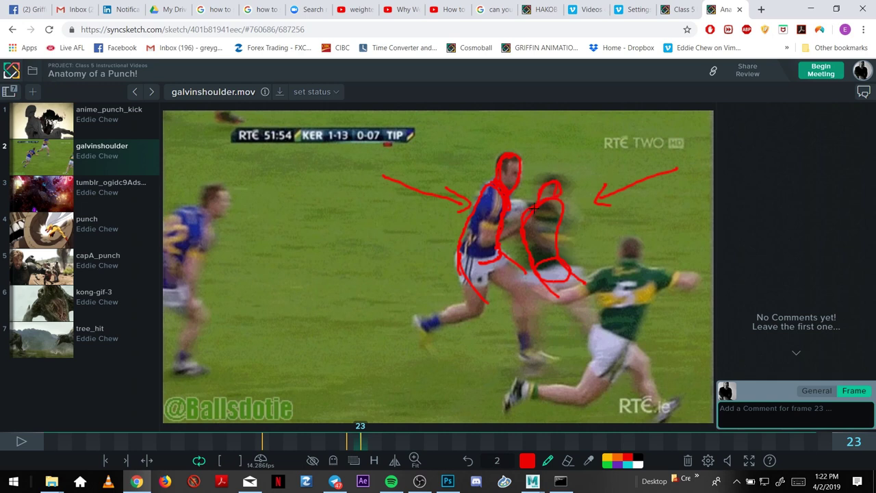
{"action": "mouse_move", "coordinate": [534, 209]}
{"action": "left_mouse_down"}
{"action": "mouse_move", "coordinate": [558, 195]}
{"action": "mouse_move", "coordinate": [563, 251]}
{"action": "left_mouse_up"}
Return to frame 22 and outline both players' torsos and heads above the circled hips, adding strokes below the ball carrier's hips.
{"action": "key", "text": "Left"}
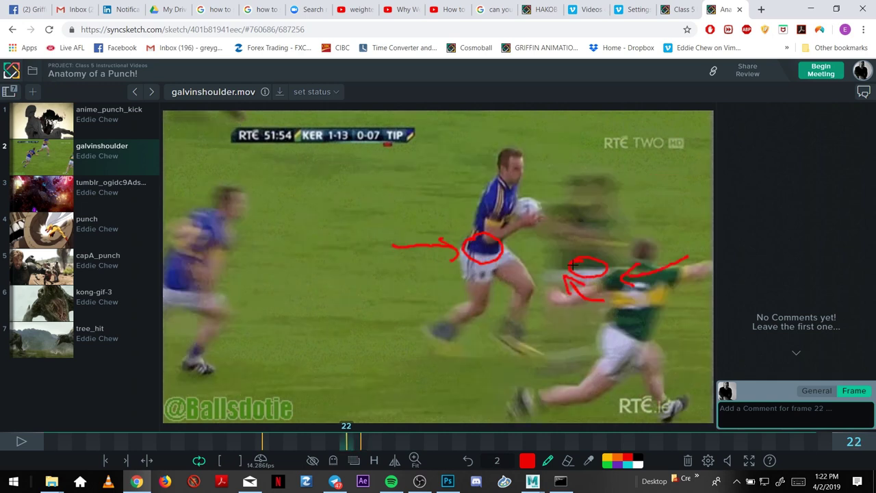
{"action": "mouse_move", "coordinate": [564, 219]}
{"action": "left_mouse_down"}
{"action": "mouse_move", "coordinate": [575, 245]}
{"action": "mouse_move", "coordinate": [563, 211]}
{"action": "mouse_move", "coordinate": [559, 244]}
{"action": "mouse_move", "coordinate": [561, 211]}
{"action": "mouse_move", "coordinate": [607, 215]}
{"action": "mouse_move", "coordinate": [603, 252]}
{"action": "left_mouse_up"}
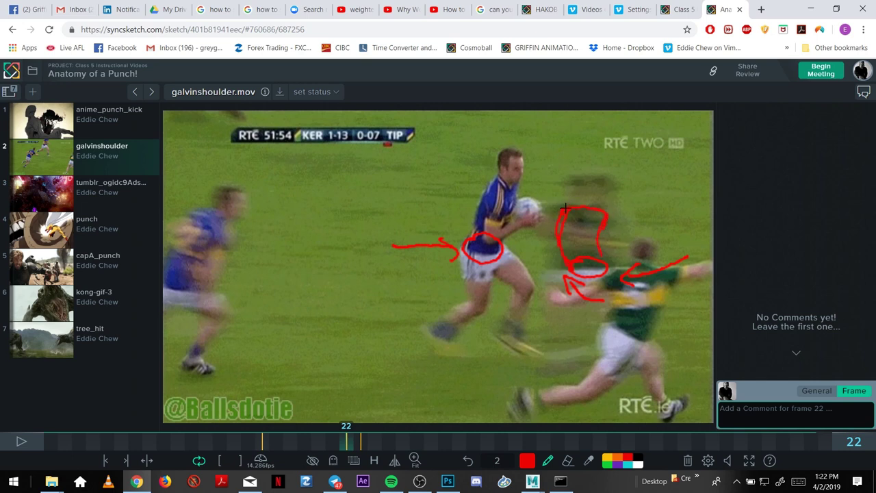
{"action": "mouse_move", "coordinate": [565, 207]}
{"action": "left_mouse_down"}
{"action": "mouse_move", "coordinate": [582, 181]}
{"action": "mouse_move", "coordinate": [599, 181]}
{"action": "mouse_move", "coordinate": [588, 179]}
{"action": "mouse_move", "coordinate": [610, 199]}
{"action": "left_mouse_up"}
{"action": "mouse_move", "coordinate": [474, 220]}
{"action": "left_mouse_down"}
{"action": "mouse_move", "coordinate": [490, 183]}
{"action": "mouse_move", "coordinate": [516, 198]}
{"action": "mouse_move", "coordinate": [507, 234]}
{"action": "left_mouse_up"}
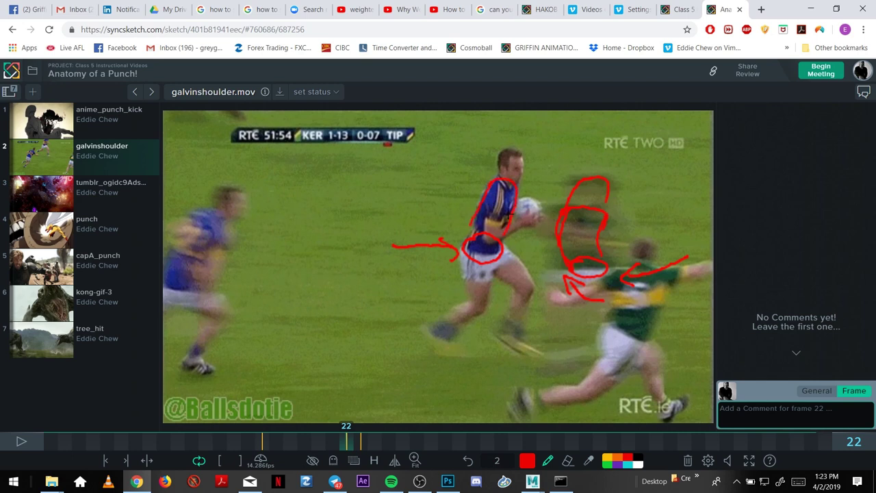
{"action": "left_click_drag", "start_coordinate": [520, 171], "coordinate": [496, 176]}
{"action": "left_click_drag", "start_coordinate": [506, 254], "coordinate": [490, 283]}
{"action": "left_click_drag", "start_coordinate": [470, 253], "coordinate": [472, 278]}
Compare frames 22 to 24, and add arrows on frame 23 pointing into the green player's hips from behind.
{"action": "key", "text": "Right"}
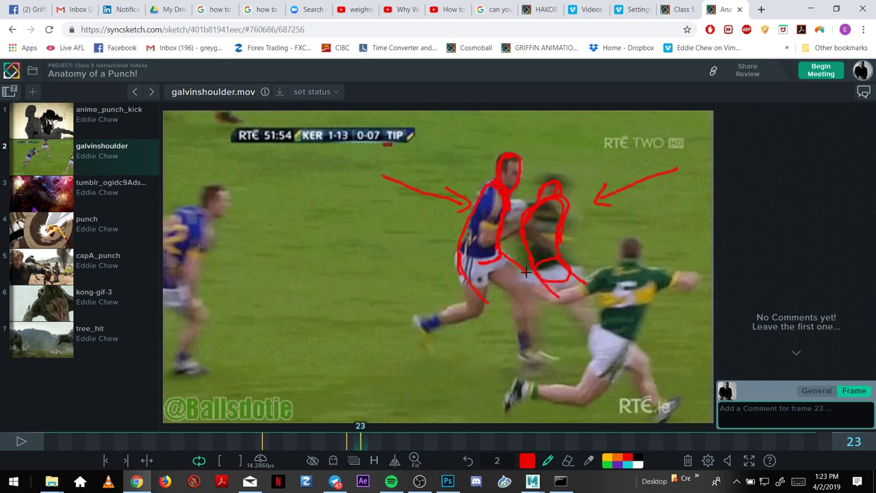
{"action": "key", "text": "Right"}
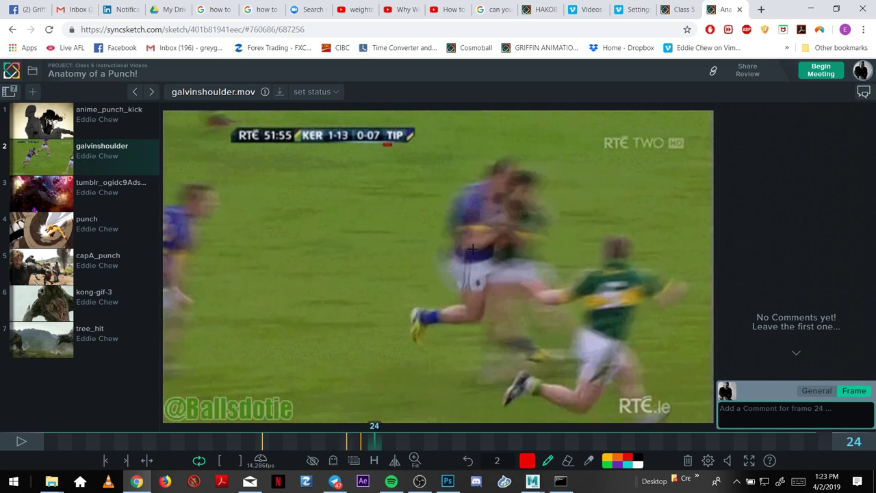
{"action": "key", "text": "Left"}
{"action": "key", "text": "Left"}
{"action": "key", "text": "Right"}
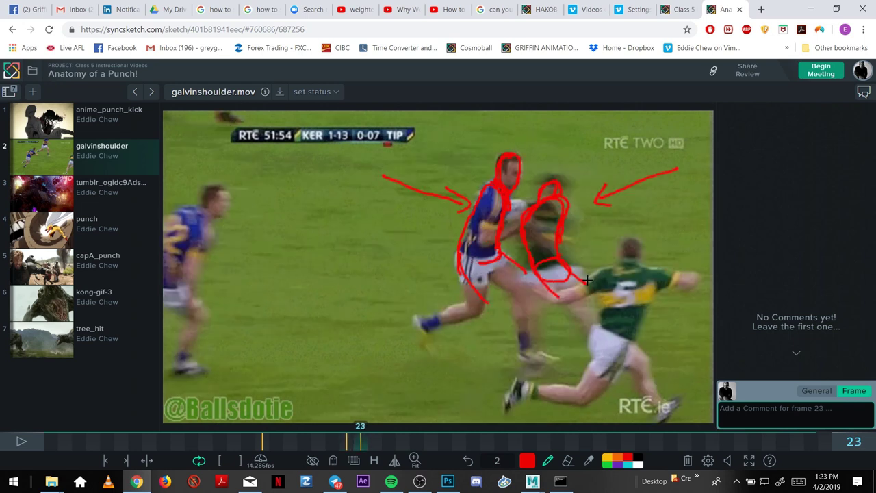
{"action": "key", "text": "Right"}
{"action": "key", "text": "Left"}
{"action": "mouse_move", "coordinate": [615, 279]}
{"action": "left_mouse_down"}
{"action": "mouse_move", "coordinate": [577, 267]}
{"action": "mouse_move", "coordinate": [582, 276]}
{"action": "left_mouse_up"}
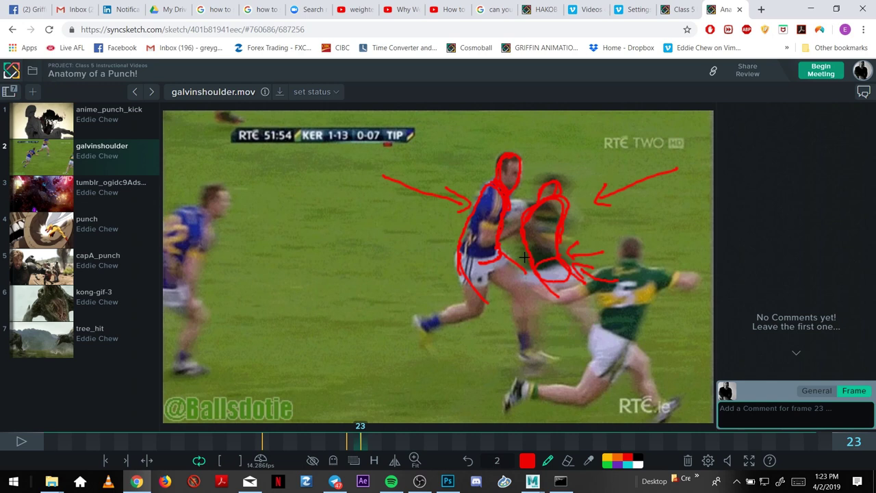
On frame 24, outline the green player's head, torso and upper leg, and draw an arrow pushing into his back.
{"action": "key", "text": "Right"}
{"action": "mouse_move", "coordinate": [495, 270]}
{"action": "left_mouse_down"}
{"action": "mouse_move", "coordinate": [501, 193]}
{"action": "mouse_move", "coordinate": [523, 174]}
{"action": "mouse_move", "coordinate": [535, 191]}
{"action": "mouse_move", "coordinate": [543, 270]}
{"action": "left_mouse_up"}
{"action": "left_click_drag", "start_coordinate": [490, 264], "coordinate": [529, 312]}
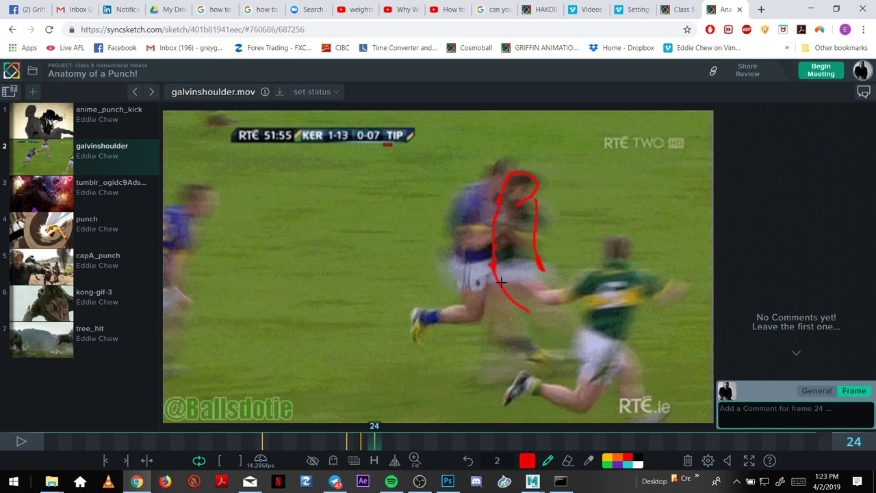
{"action": "mouse_move", "coordinate": [501, 261]}
{"action": "left_mouse_down"}
{"action": "mouse_move", "coordinate": [532, 256]}
{"action": "mouse_move", "coordinate": [550, 215]}
{"action": "mouse_move", "coordinate": [528, 206]}
{"action": "mouse_move", "coordinate": [541, 187]}
{"action": "mouse_move", "coordinate": [529, 196]}
{"action": "mouse_move", "coordinate": [523, 173]}
{"action": "left_mouse_up"}
{"action": "left_click_drag", "start_coordinate": [457, 205], "coordinate": [488, 169]}
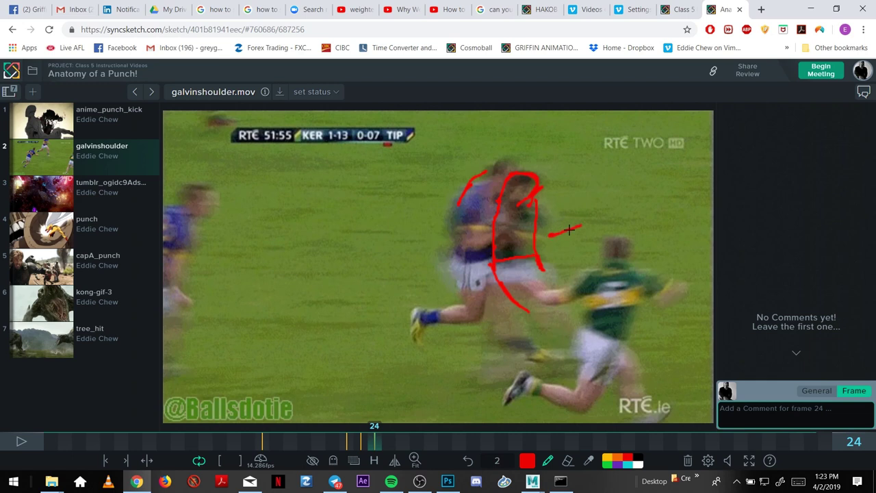
{"action": "mouse_move", "coordinate": [550, 235]}
{"action": "left_mouse_down"}
{"action": "mouse_move", "coordinate": [609, 220]}
{"action": "mouse_move", "coordinate": [558, 243]}
{"action": "mouse_move", "coordinate": [558, 225]}
{"action": "mouse_move", "coordinate": [555, 238]}
{"action": "mouse_move", "coordinate": [544, 233]}
{"action": "left_mouse_up"}
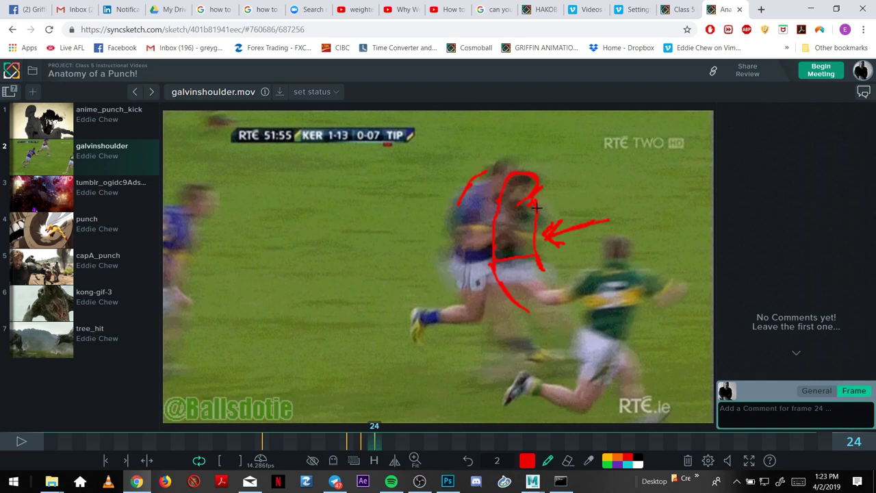
Outline the ball carrier's curved back on frame 24, with arrows following its upper and lower bend and another behind the green player.
{"action": "mouse_move", "coordinate": [482, 174]}
{"action": "left_mouse_down"}
{"action": "mouse_move", "coordinate": [496, 158]}
{"action": "mouse_move", "coordinate": [522, 166]}
{"action": "mouse_move", "coordinate": [457, 213]}
{"action": "mouse_move", "coordinate": [463, 258]}
{"action": "mouse_move", "coordinate": [460, 200]}
{"action": "mouse_move", "coordinate": [462, 269]}
{"action": "mouse_move", "coordinate": [460, 207]}
{"action": "mouse_move", "coordinate": [476, 289]}
{"action": "mouse_move", "coordinate": [457, 239]}
{"action": "mouse_move", "coordinate": [478, 300]}
{"action": "mouse_move", "coordinate": [462, 276]}
{"action": "mouse_move", "coordinate": [472, 294]}
{"action": "left_mouse_up"}
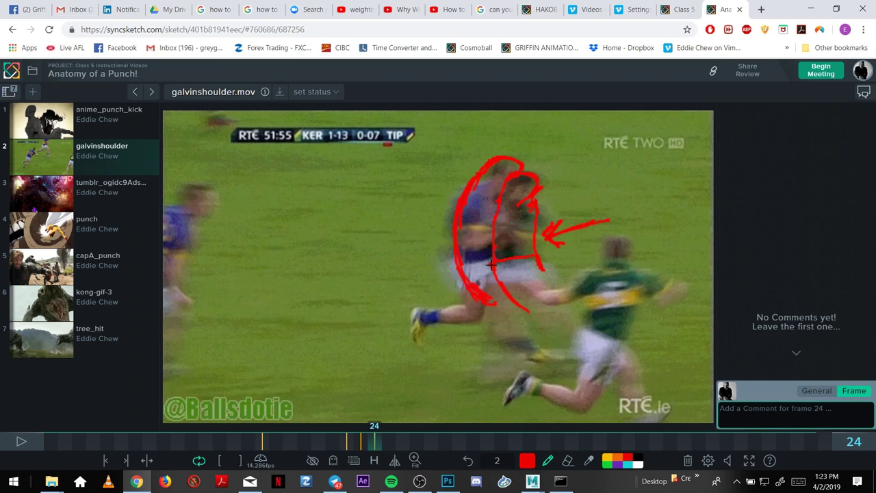
{"action": "mouse_move", "coordinate": [421, 251]}
{"action": "left_mouse_down"}
{"action": "mouse_move", "coordinate": [424, 214]}
{"action": "mouse_move", "coordinate": [438, 194]}
{"action": "left_mouse_up"}
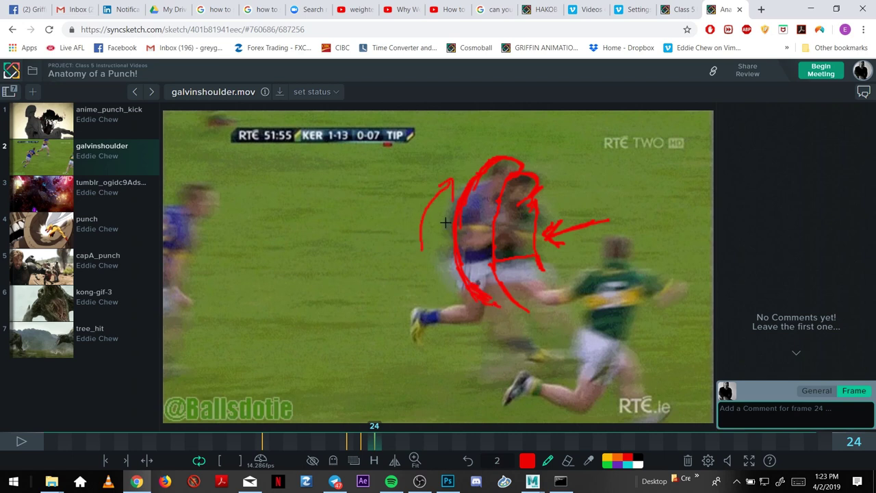
{"action": "mouse_move", "coordinate": [441, 265]}
{"action": "left_mouse_down"}
{"action": "mouse_move", "coordinate": [462, 292]}
{"action": "mouse_move", "coordinate": [443, 286]}
{"action": "mouse_move", "coordinate": [473, 296]}
{"action": "left_mouse_up"}
{"action": "mouse_move", "coordinate": [661, 184]}
{"action": "left_mouse_down"}
{"action": "mouse_move", "coordinate": [573, 207]}
{"action": "mouse_move", "coordinate": [594, 218]}
{"action": "left_mouse_up"}
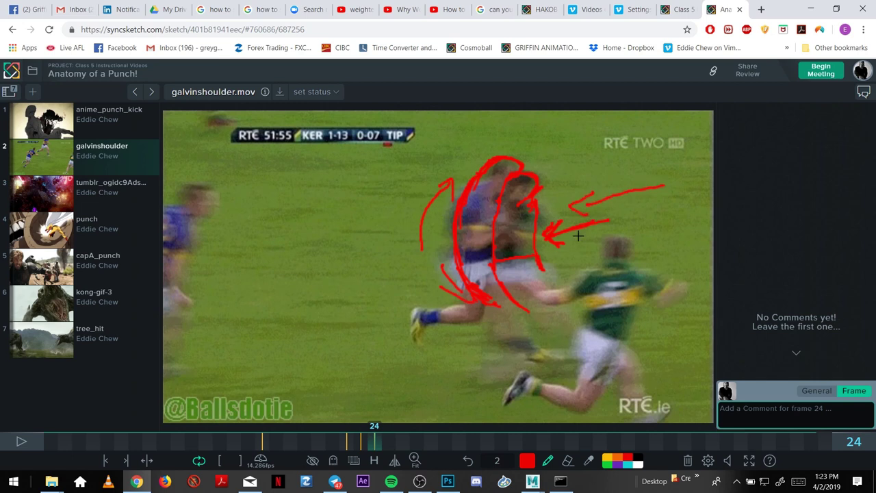
On frame 26, outline both players' curved bodies and draw arrows showing the green player's push and the ball carrier's backward motion.
{"action": "key", "text": "Right"}
{"action": "key", "text": "Right"}
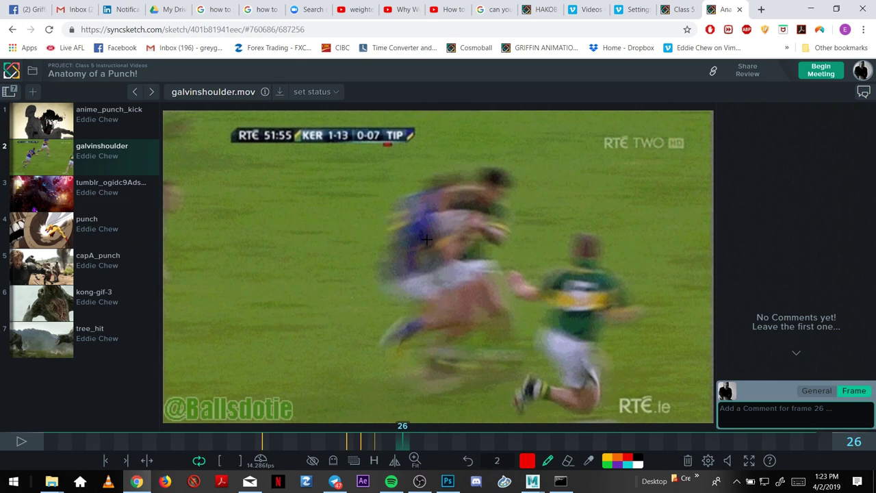
{"action": "mouse_move", "coordinate": [412, 196]}
{"action": "left_mouse_down"}
{"action": "mouse_move", "coordinate": [380, 255]}
{"action": "mouse_move", "coordinate": [402, 293]}
{"action": "mouse_move", "coordinate": [447, 305]}
{"action": "mouse_move", "coordinate": [458, 277]}
{"action": "mouse_move", "coordinate": [423, 231]}
{"action": "mouse_move", "coordinate": [430, 201]}
{"action": "mouse_move", "coordinate": [412, 197]}
{"action": "mouse_move", "coordinate": [436, 226]}
{"action": "left_mouse_up"}
{"action": "mouse_move", "coordinate": [377, 276]}
{"action": "left_mouse_down"}
{"action": "mouse_move", "coordinate": [348, 304]}
{"action": "mouse_move", "coordinate": [359, 306]}
{"action": "left_mouse_up"}
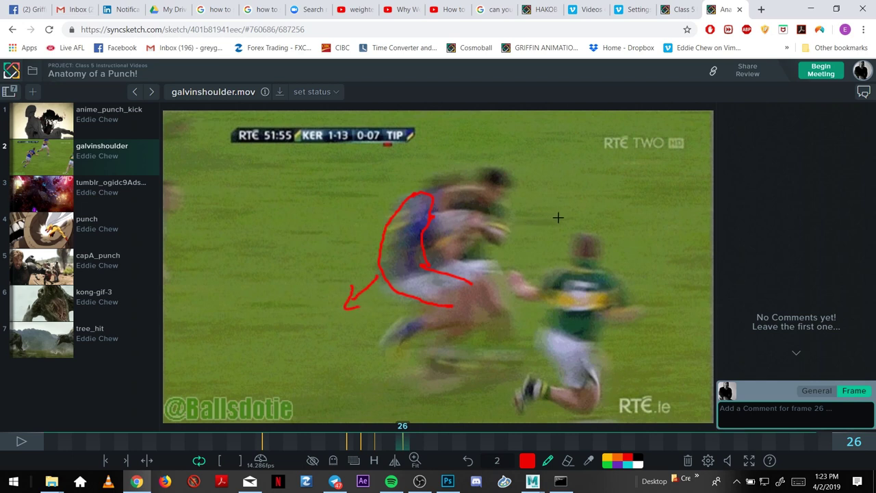
{"action": "mouse_move", "coordinate": [549, 219]}
{"action": "left_mouse_down"}
{"action": "mouse_move", "coordinate": [508, 232]}
{"action": "mouse_move", "coordinate": [503, 252]}
{"action": "mouse_move", "coordinate": [472, 241]}
{"action": "mouse_move", "coordinate": [492, 203]}
{"action": "mouse_move", "coordinate": [444, 195]}
{"action": "mouse_move", "coordinate": [491, 190]}
{"action": "left_mouse_up"}
{"action": "mouse_move", "coordinate": [482, 270]}
{"action": "left_mouse_down"}
{"action": "mouse_move", "coordinate": [505, 292]}
{"action": "mouse_move", "coordinate": [499, 304]}
{"action": "left_mouse_up"}
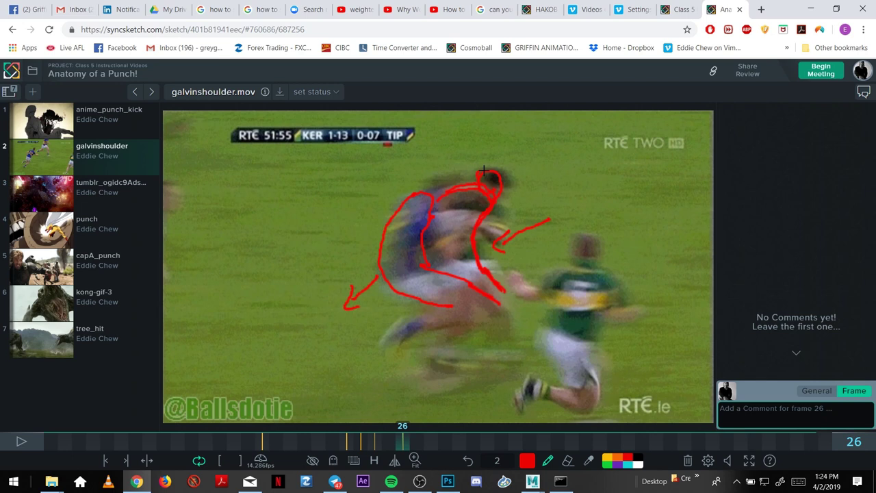
Finish the green player's head outline on frame 26, and outline his head, torso and hips on frame 30.
{"action": "mouse_move", "coordinate": [484, 170]}
{"action": "left_mouse_down"}
{"action": "mouse_move", "coordinate": [497, 203]}
{"action": "mouse_move", "coordinate": [499, 171]}
{"action": "left_mouse_up"}
{"action": "key", "text": "Right"}
{"action": "key", "text": "Right"}
{"action": "key", "text": "Right"}
{"action": "key", "text": "Left"}
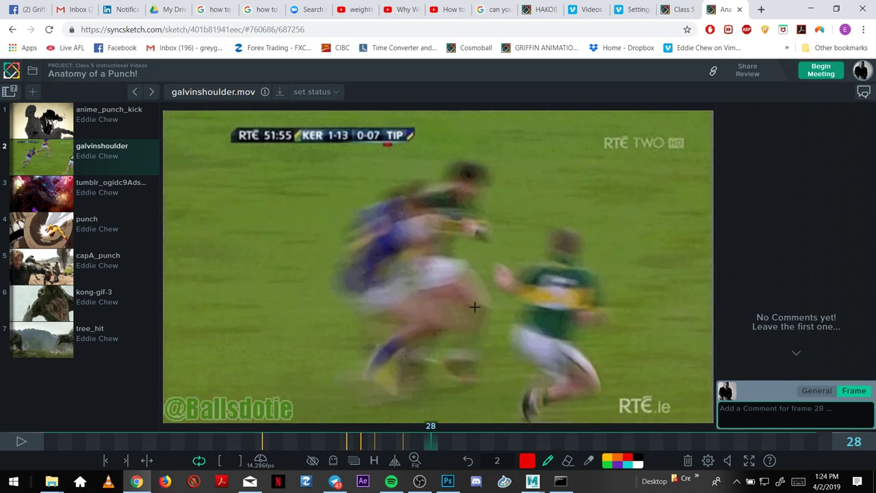
{"action": "key", "text": "Right"}
{"action": "key", "text": "Right"}
{"action": "mouse_move", "coordinate": [402, 273]}
{"action": "left_mouse_down"}
{"action": "mouse_move", "coordinate": [402, 263]}
{"action": "mouse_move", "coordinate": [359, 268]}
{"action": "mouse_move", "coordinate": [387, 306]}
{"action": "mouse_move", "coordinate": [443, 302]}
{"action": "left_mouse_up"}
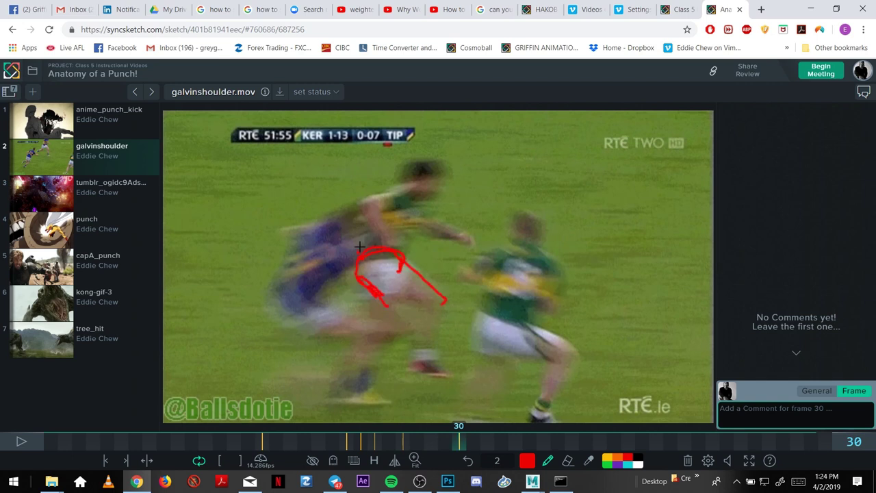
{"action": "mouse_move", "coordinate": [359, 252]}
{"action": "left_mouse_down"}
{"action": "mouse_move", "coordinate": [381, 191]}
{"action": "mouse_move", "coordinate": [402, 259]}
{"action": "left_mouse_up"}
{"action": "mouse_move", "coordinate": [397, 198]}
{"action": "left_mouse_down"}
{"action": "mouse_move", "coordinate": [434, 201]}
{"action": "mouse_move", "coordinate": [393, 192]}
{"action": "left_mouse_up"}
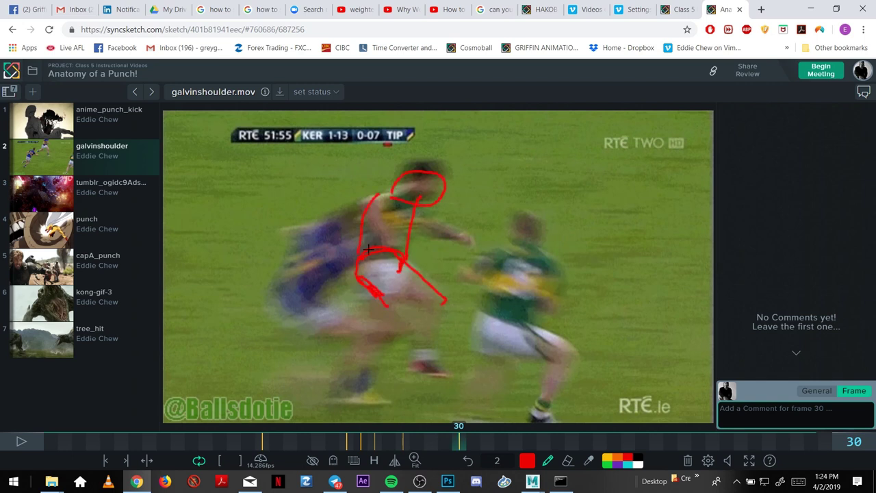
Outline the ball carrier's head and curved body on frame 30, with arrows showing the push from behind and his backward motion.
{"action": "mouse_move", "coordinate": [333, 218]}
{"action": "left_mouse_down"}
{"action": "mouse_move", "coordinate": [340, 249]}
{"action": "mouse_move", "coordinate": [338, 217]}
{"action": "mouse_move", "coordinate": [349, 231]}
{"action": "mouse_move", "coordinate": [311, 252]}
{"action": "mouse_move", "coordinate": [300, 247]}
{"action": "mouse_move", "coordinate": [298, 300]}
{"action": "mouse_move", "coordinate": [306, 232]}
{"action": "mouse_move", "coordinate": [280, 312]}
{"action": "mouse_move", "coordinate": [305, 314]}
{"action": "mouse_move", "coordinate": [342, 331]}
{"action": "left_mouse_up"}
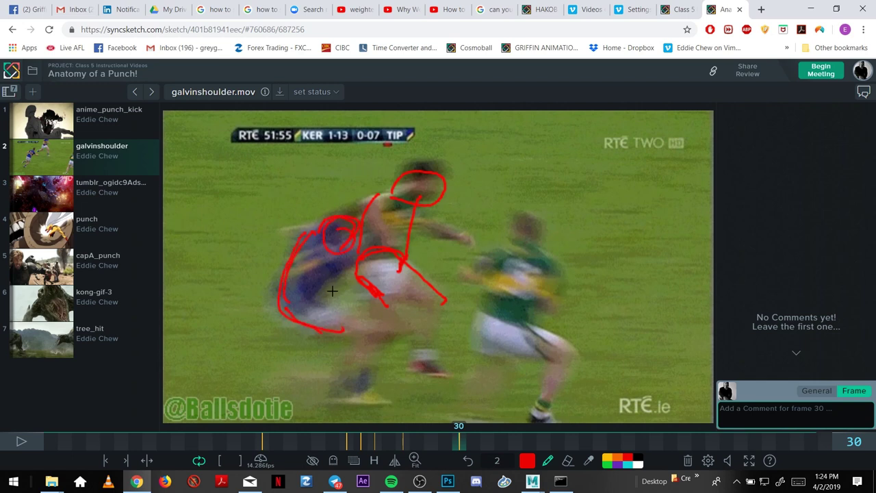
{"action": "left_click_drag", "start_coordinate": [336, 275], "coordinate": [359, 314]}
{"action": "left_click_drag", "start_coordinate": [504, 205], "coordinate": [424, 255]}
{"action": "left_click_drag", "start_coordinate": [423, 242], "coordinate": [416, 262]}
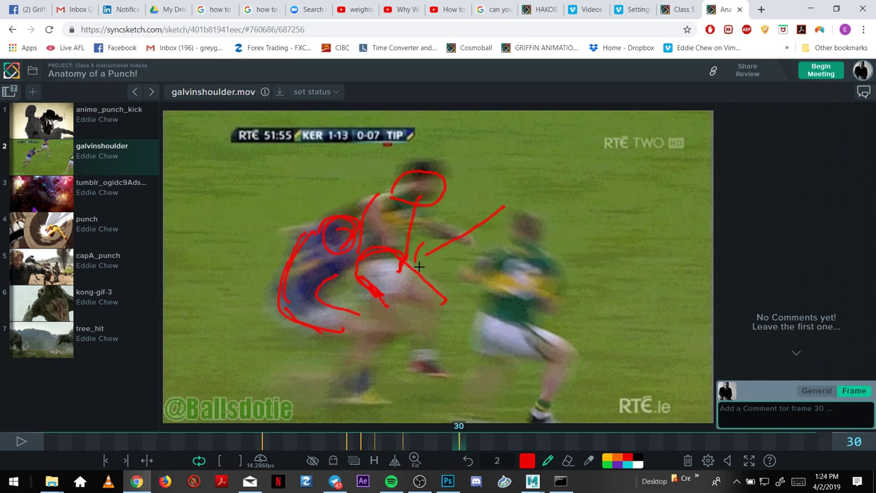
{"action": "left_click_drag", "start_coordinate": [281, 332], "coordinate": [262, 353]}
{"action": "mouse_move", "coordinate": [262, 337]}
{"action": "left_mouse_down"}
{"action": "mouse_move", "coordinate": [258, 362]}
{"action": "mouse_move", "coordinate": [287, 361]}
{"action": "left_mouse_up"}
{"action": "mouse_move", "coordinate": [325, 283]}
{"action": "left_mouse_down"}
{"action": "mouse_move", "coordinate": [360, 252]}
{"action": "mouse_move", "coordinate": [370, 312]}
{"action": "left_mouse_up"}
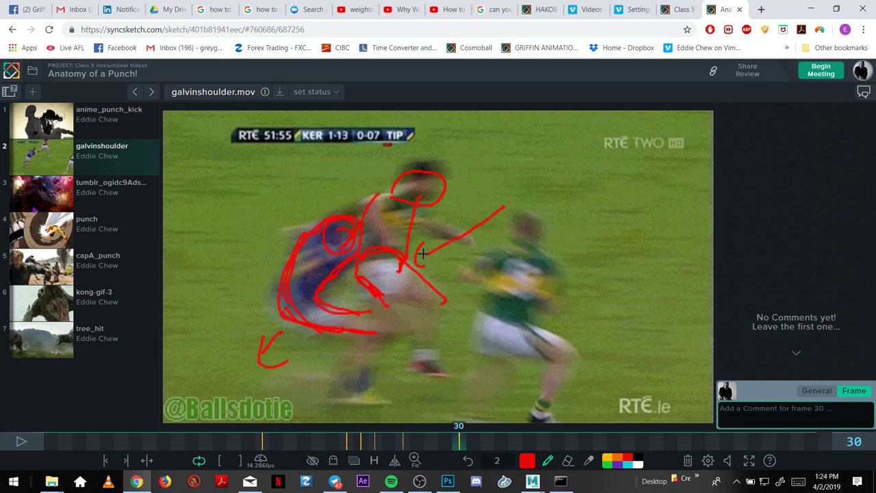
On frame 37, draw an arrow down to the fallen blue player's head and outline the green player's torso and upper legs.
{"action": "key", "text": "Right"}
{"action": "key", "text": "Right"}
{"action": "key", "text": "Right"}
{"action": "key", "text": "Right"}
{"action": "key", "text": "Right"}
{"action": "key", "text": "Right"}
{"action": "key", "text": "Right"}
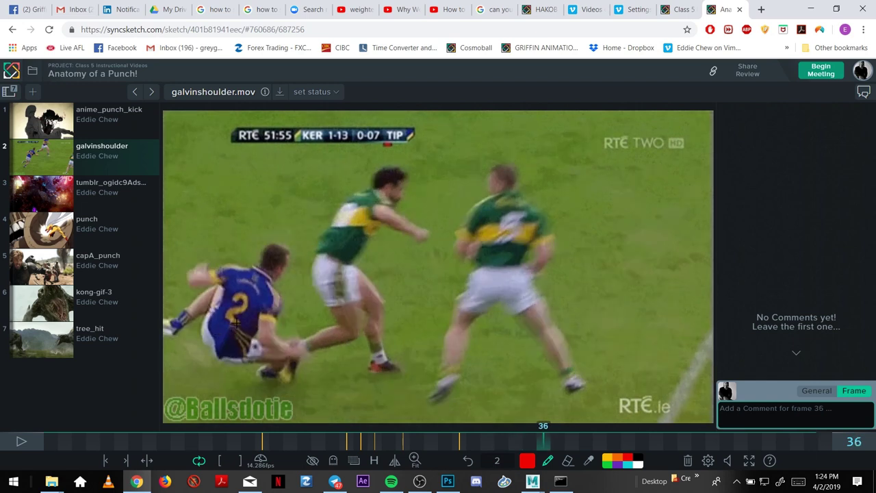
{"action": "mouse_move", "coordinate": [290, 200]}
{"action": "left_mouse_down"}
{"action": "mouse_move", "coordinate": [272, 253]}
{"action": "mouse_move", "coordinate": [336, 230]}
{"action": "mouse_move", "coordinate": [391, 189]}
{"action": "mouse_move", "coordinate": [393, 204]}
{"action": "left_mouse_up"}
{"action": "mouse_move", "coordinate": [330, 258]}
{"action": "left_mouse_down"}
{"action": "mouse_move", "coordinate": [368, 266]}
{"action": "mouse_move", "coordinate": [381, 306]}
{"action": "mouse_move", "coordinate": [358, 318]}
{"action": "left_mouse_up"}
{"action": "left_click_drag", "start_coordinate": [371, 266], "coordinate": [386, 232]}
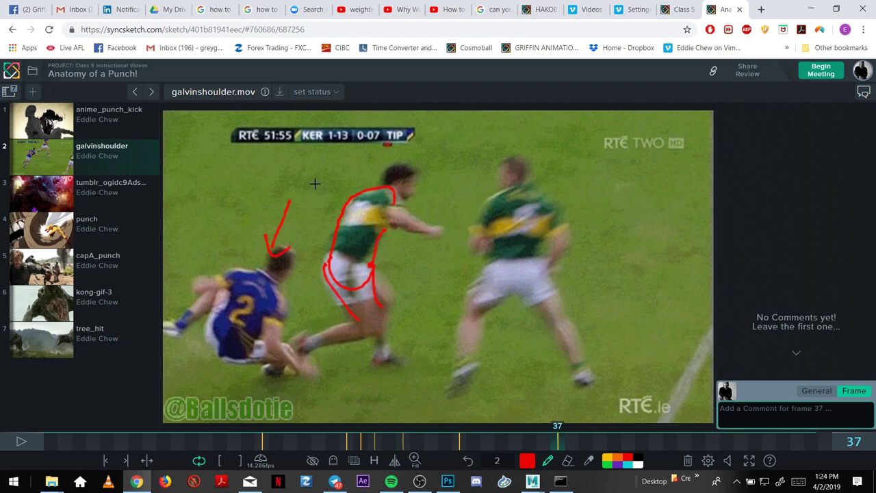
Add arrows on frame 37 into the green player's back and forward from his hips, and trace the blue player's shoulder line.
{"action": "left_click_drag", "start_coordinate": [339, 209], "coordinate": [321, 241]}
{"action": "mouse_move", "coordinate": [258, 180]}
{"action": "left_mouse_down"}
{"action": "mouse_move", "coordinate": [332, 213]}
{"action": "mouse_move", "coordinate": [332, 198]}
{"action": "left_mouse_up"}
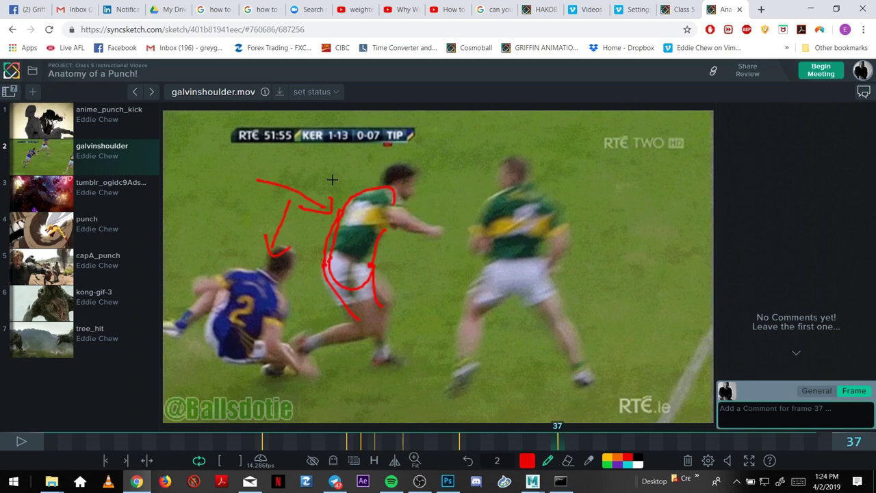
{"action": "mouse_move", "coordinate": [397, 246]}
{"action": "left_mouse_down"}
{"action": "mouse_move", "coordinate": [419, 250]}
{"action": "mouse_move", "coordinate": [431, 267]}
{"action": "left_mouse_up"}
{"action": "left_click_drag", "start_coordinate": [239, 269], "coordinate": [281, 303]}
Mark the blue player's head on each frame from 31 to 36, and scrub through the marked frames.
{"action": "key", "text": "Left"}
{"action": "key", "text": "Left"}
{"action": "key", "text": "Left"}
{"action": "key", "text": "Left"}
{"action": "key", "text": "Left"}
{"action": "key", "text": "Left"}
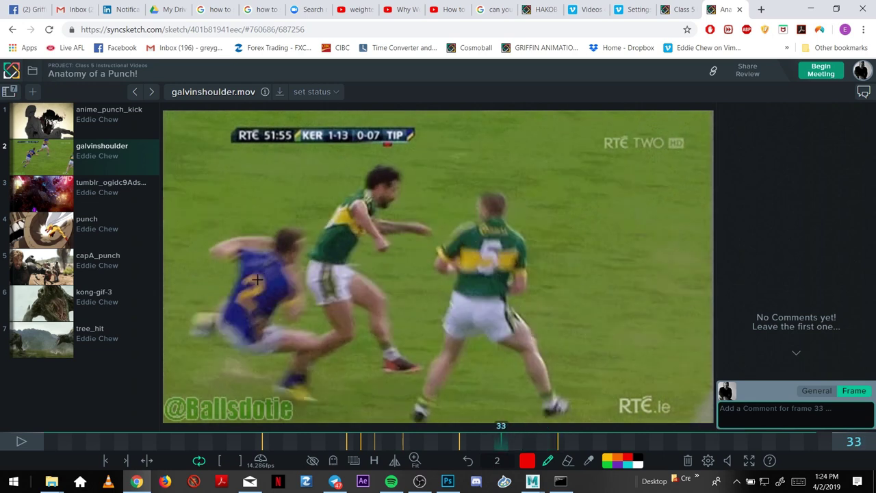
{"action": "key", "text": "Left"}
{"action": "key", "text": "Left"}
{"action": "key", "text": "Right"}
{"action": "key", "text": "Right"}
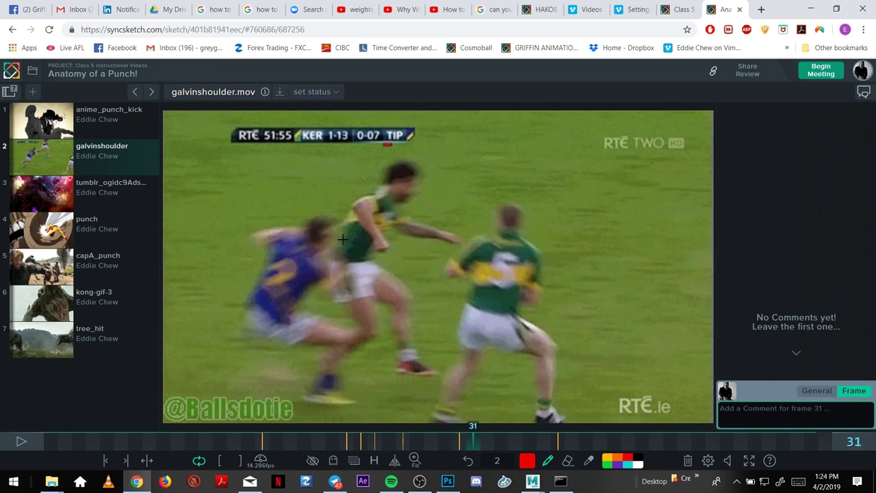
{"action": "mouse_move", "coordinate": [323, 228]}
{"action": "left_mouse_down"}
{"action": "mouse_move", "coordinate": [302, 233]}
{"action": "mouse_move", "coordinate": [334, 237]}
{"action": "mouse_move", "coordinate": [310, 254]}
{"action": "left_mouse_up"}
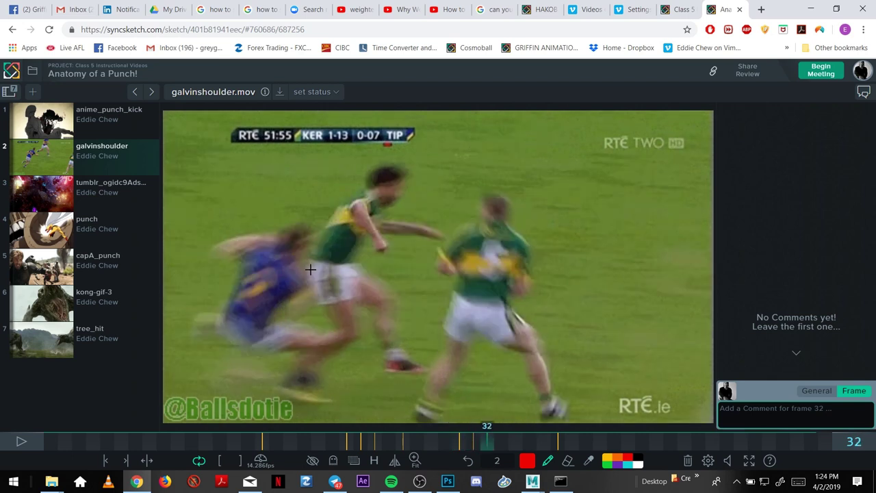
{"action": "key", "text": "Right"}
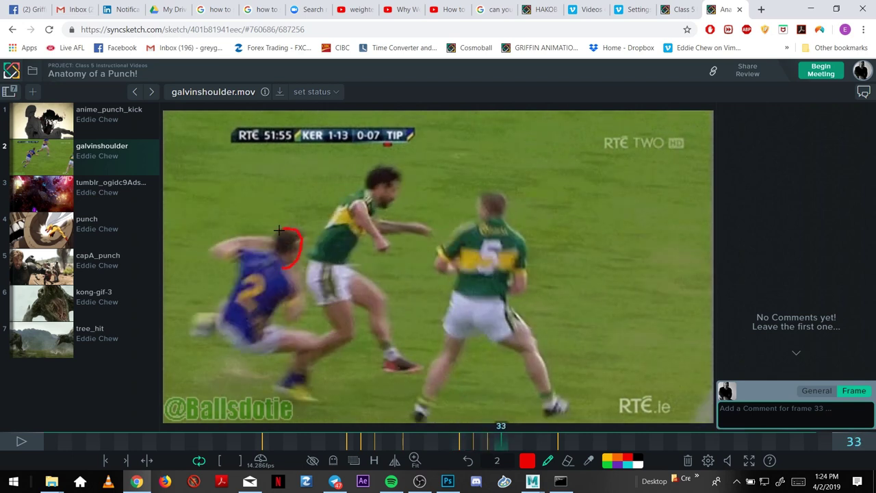
{"action": "key", "text": "Right"}
{"action": "key", "text": "Right"}
{"action": "left_click_drag", "start_coordinate": [271, 281], "coordinate": [285, 269]}
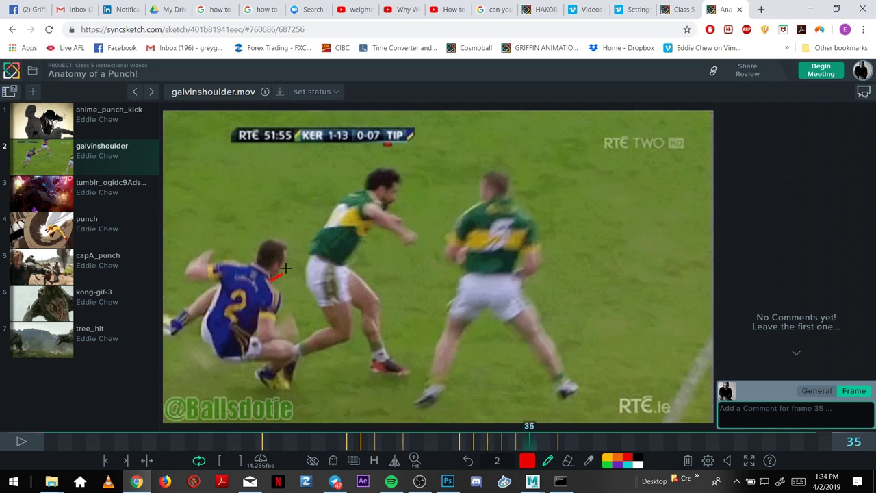
{"action": "key", "text": "Right"}
{"action": "key", "text": "Right"}
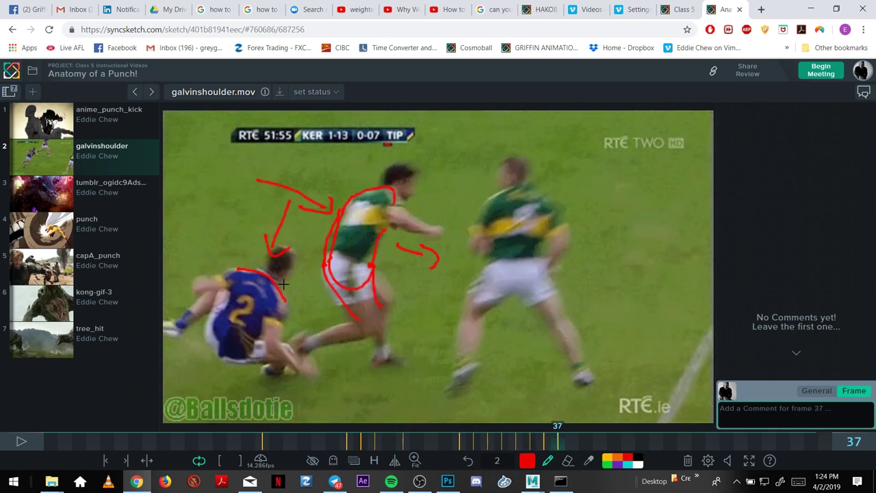
{"action": "mouse_move", "coordinate": [450, 437]}
{"action": "left_mouse_down"}
{"action": "mouse_move", "coordinate": [783, 437]}
{"action": "mouse_move", "coordinate": [363, 435]}
{"action": "mouse_move", "coordinate": [527, 427]}
{"action": "mouse_move", "coordinate": [735, 437]}
{"action": "mouse_move", "coordinate": [283, 432]}
{"action": "mouse_move", "coordinate": [452, 441]}
{"action": "mouse_move", "coordinate": [540, 430]}
{"action": "mouse_move", "coordinate": [600, 438]}
{"action": "mouse_move", "coordinate": [233, 438]}
{"action": "mouse_move", "coordinate": [394, 449]}
{"action": "mouse_move", "coordinate": [545, 442]}
{"action": "left_mouse_up"}
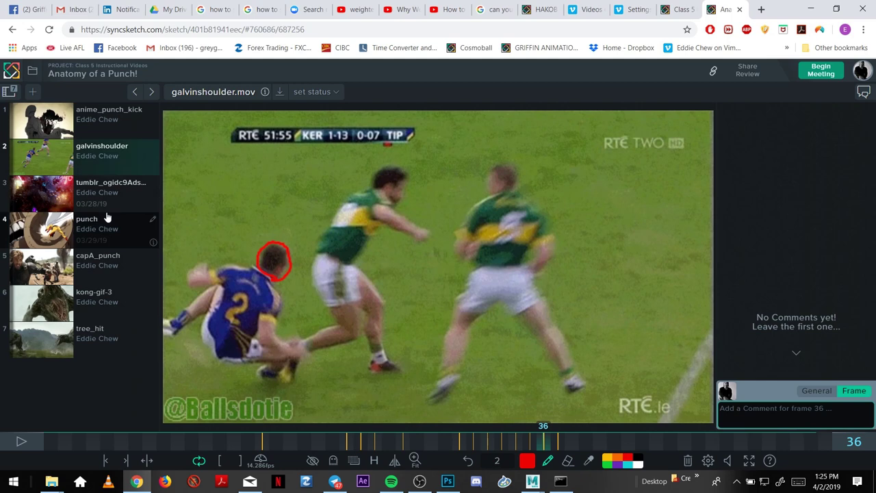
Open the capA_punch clip, play it through and go to frame 8.
{"action": "left_click", "coordinate": [40, 279]}
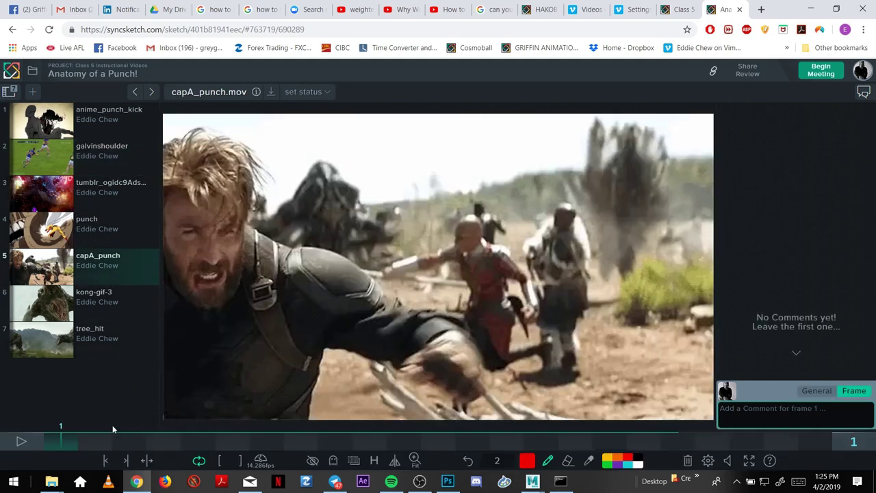
{"action": "left_click", "coordinate": [31, 442]}
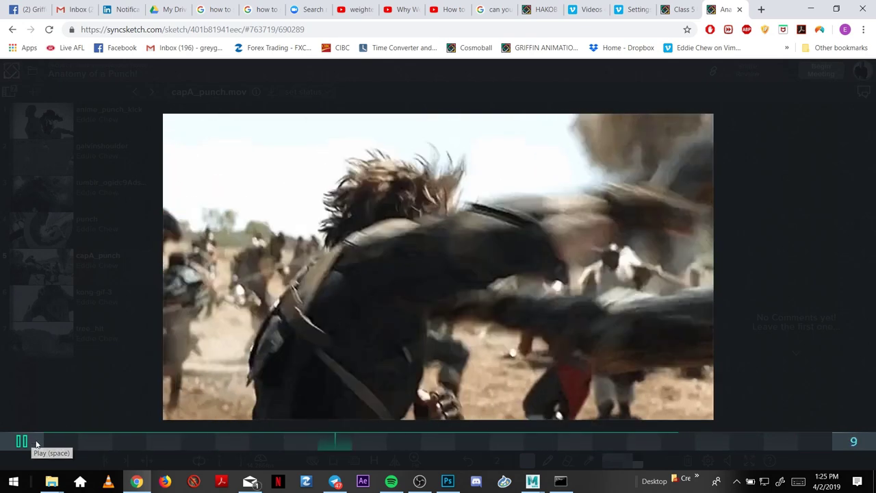
{"action": "left_click", "coordinate": [36, 442]}
{"action": "left_click_drag", "start_coordinate": [55, 439], "coordinate": [301, 433]}
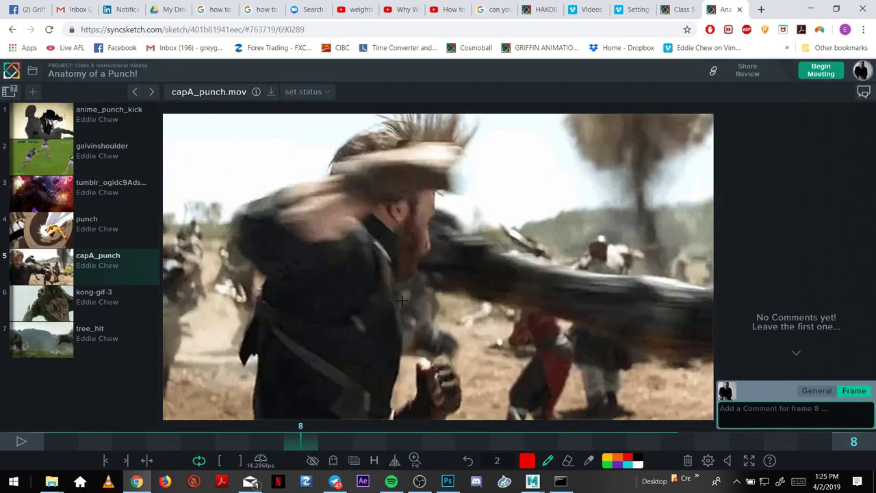
Mark the position of the punching fist on frames 7, 8 and 9.
{"action": "key", "text": "Left"}
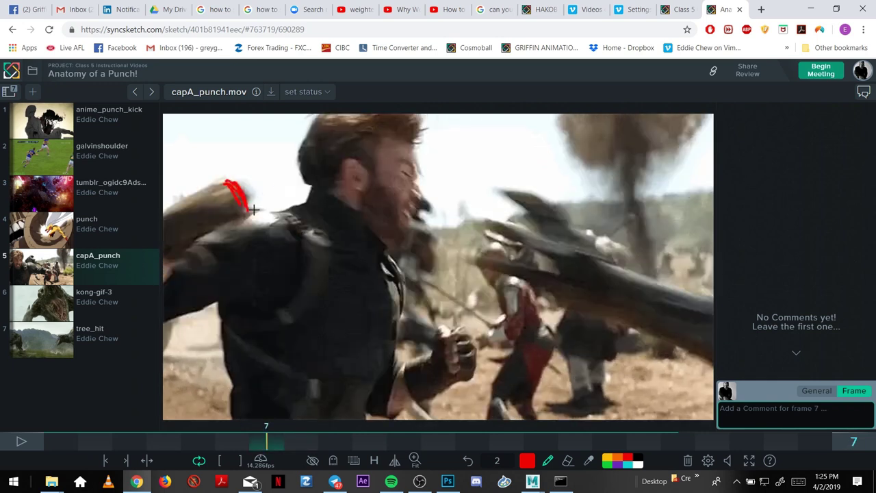
{"action": "key", "text": "Right"}
{"action": "left_click_drag", "start_coordinate": [448, 160], "coordinate": [468, 180]}
{"action": "key", "text": "Right"}
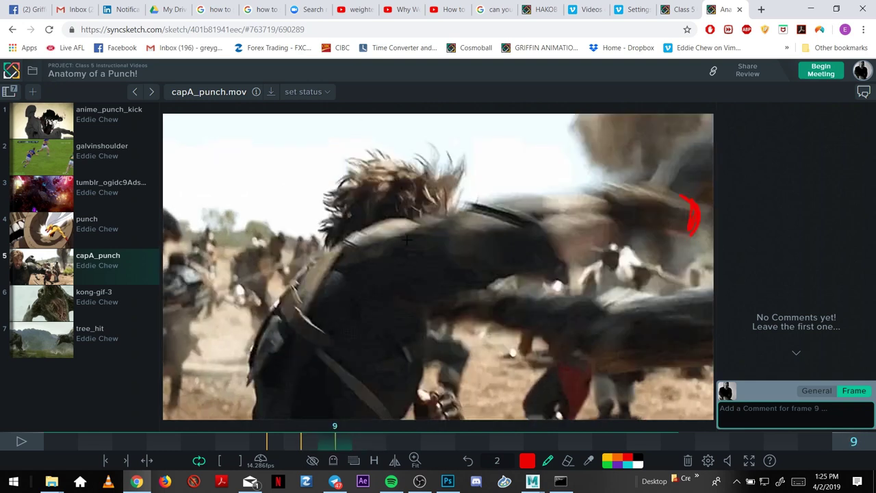
Step back and forth around frames 6 to 10 to compare how far the marked fist travels between frames.
{"action": "key", "text": "Left"}
{"action": "key", "text": "Left"}
{"action": "key", "text": "Left"}
{"action": "key", "text": "Right"}
{"action": "key", "text": "Right"}
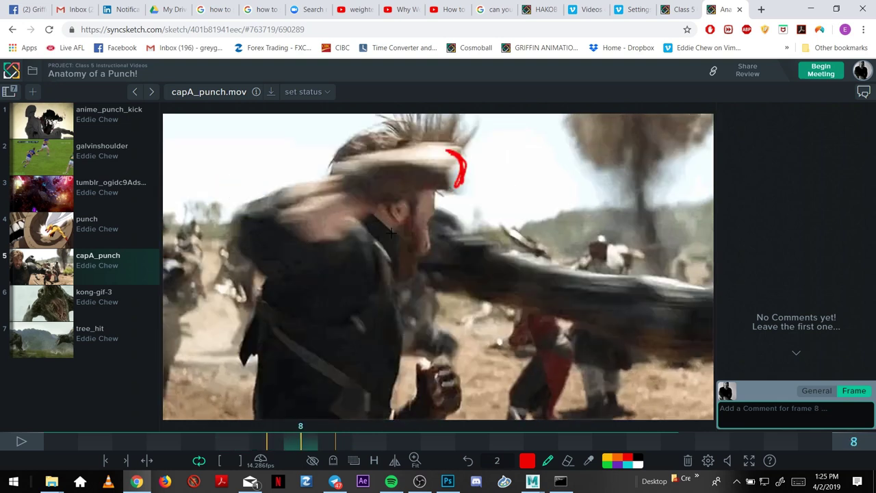
{"action": "key", "text": "Right"}
{"action": "key", "text": "Right"}
{"action": "key", "text": "Left"}
{"action": "key", "text": "Left"}
{"action": "key", "text": "Left"}
{"action": "key", "text": "Left"}
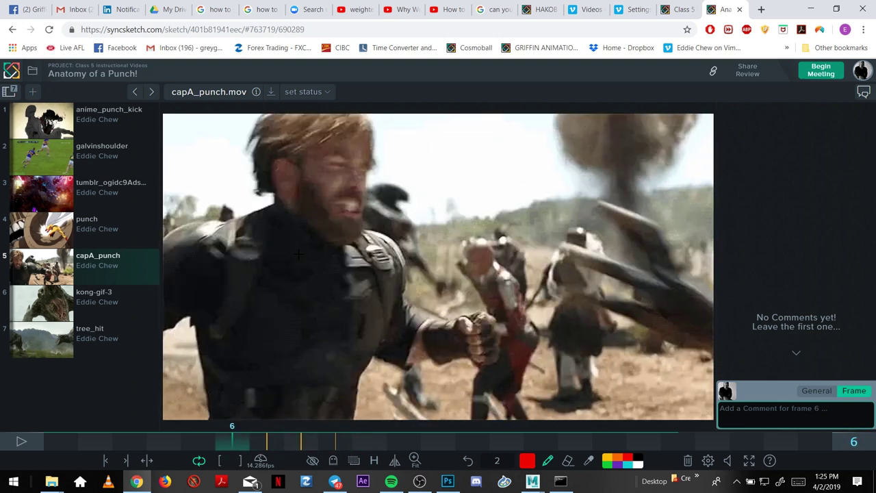
{"action": "key", "text": "Right"}
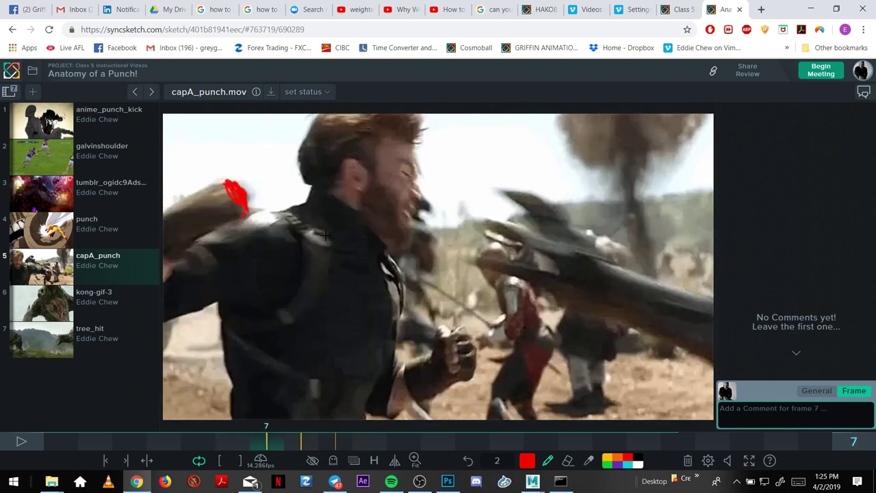
{"action": "key", "text": "Right"}
{"action": "key", "text": "Left"}
{"action": "key", "text": "Right"}
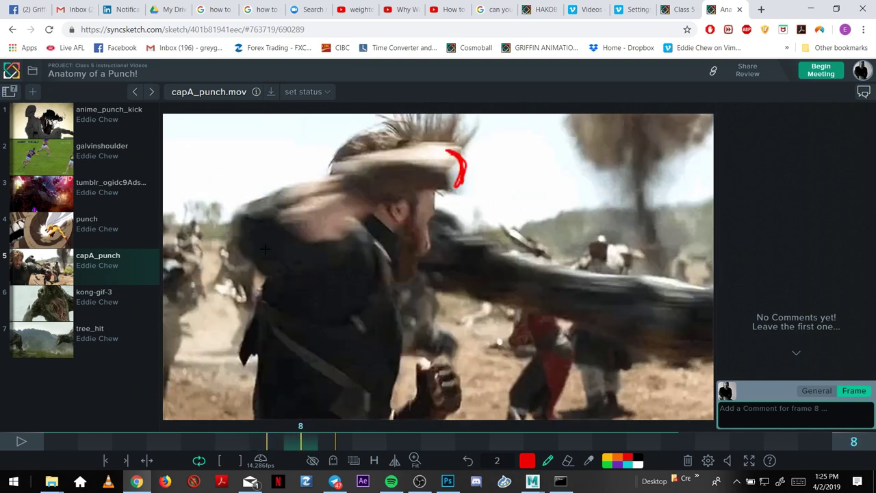
Outline the punching arm on frames 8 and 9, with an arrow above it on frame 9 showing the punch direction.
{"action": "mouse_move", "coordinate": [248, 253]}
{"action": "left_mouse_down"}
{"action": "mouse_move", "coordinate": [271, 192]}
{"action": "mouse_move", "coordinate": [371, 159]}
{"action": "mouse_move", "coordinate": [446, 154]}
{"action": "left_mouse_up"}
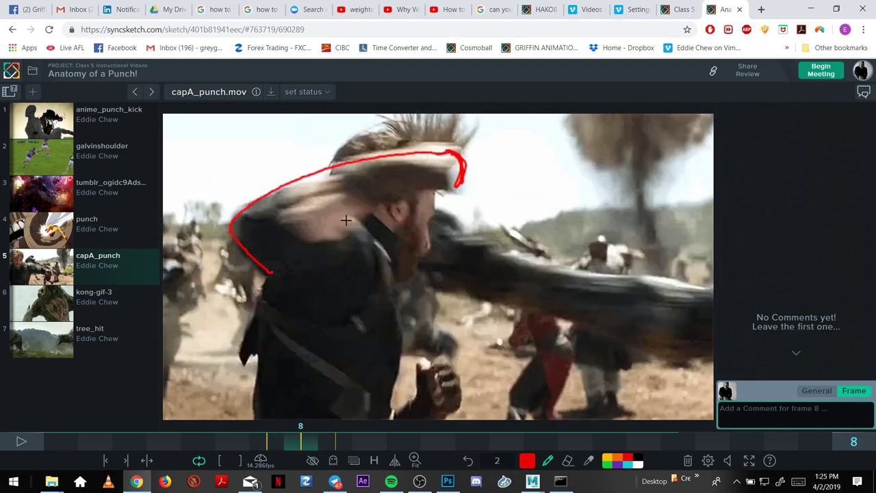
{"action": "mouse_move", "coordinate": [330, 223]}
{"action": "left_mouse_down"}
{"action": "mouse_move", "coordinate": [437, 194]}
{"action": "mouse_move", "coordinate": [368, 228]}
{"action": "mouse_move", "coordinate": [412, 203]}
{"action": "mouse_move", "coordinate": [437, 222]}
{"action": "mouse_move", "coordinate": [605, 175]}
{"action": "mouse_move", "coordinate": [680, 187]}
{"action": "mouse_move", "coordinate": [615, 236]}
{"action": "left_mouse_up"}
{"action": "key", "text": "Right"}
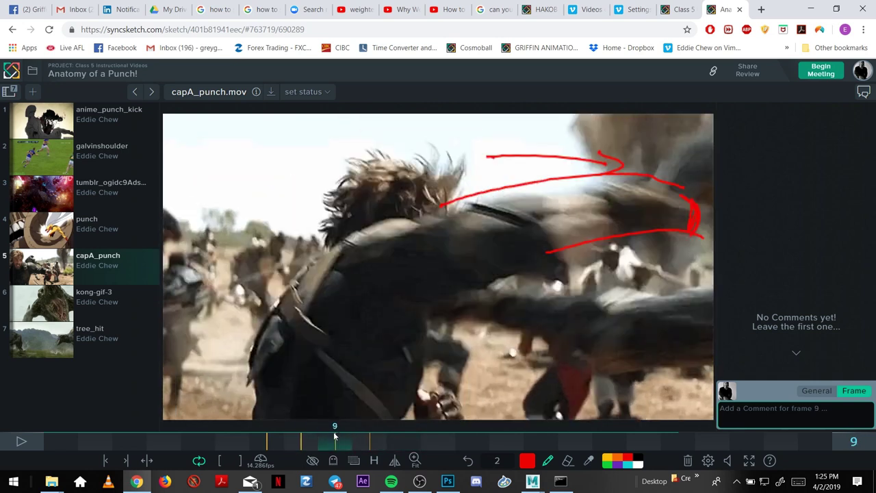
{"action": "key", "text": "Left"}
{"action": "key", "text": "Right"}
{"action": "key", "text": "Right"}
{"action": "key", "text": "Left"}
{"action": "key", "text": "Right"}
{"action": "key", "text": "Left"}
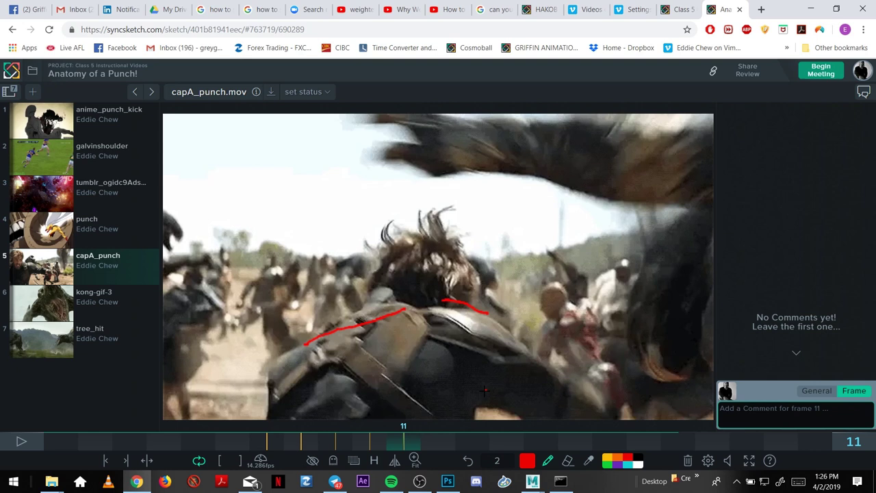
Trace the shoulder line and punching arm on frames 10 and 11, with an arrow across the fighter's back on frame 11.
{"action": "left_click_drag", "start_coordinate": [467, 309], "coordinate": [404, 333]}
{"action": "mouse_move", "coordinate": [490, 318]}
{"action": "left_mouse_down"}
{"action": "mouse_move", "coordinate": [593, 377]}
{"action": "mouse_move", "coordinate": [548, 357]}
{"action": "left_mouse_up"}
{"action": "left_click_drag", "start_coordinate": [493, 332], "coordinate": [580, 389]}
{"action": "left_click_drag", "start_coordinate": [492, 397], "coordinate": [527, 408]}
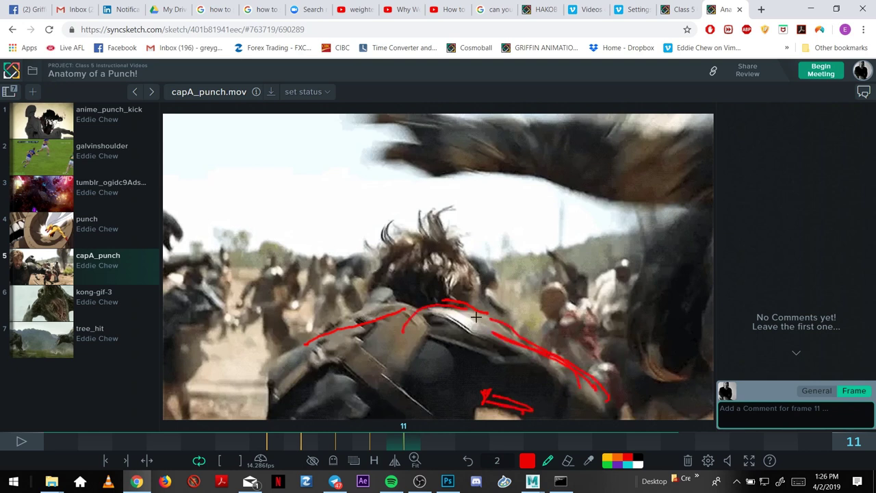
{"action": "mouse_move", "coordinate": [493, 340]}
{"action": "left_mouse_down"}
{"action": "mouse_move", "coordinate": [437, 307]}
{"action": "mouse_move", "coordinate": [497, 319]}
{"action": "mouse_move", "coordinate": [393, 310]}
{"action": "mouse_move", "coordinate": [316, 330]}
{"action": "mouse_move", "coordinate": [337, 329]}
{"action": "mouse_move", "coordinate": [282, 358]}
{"action": "mouse_move", "coordinate": [267, 376]}
{"action": "left_mouse_up"}
{"action": "mouse_move", "coordinate": [299, 344]}
{"action": "left_mouse_down"}
{"action": "mouse_move", "coordinate": [365, 313]}
{"action": "mouse_move", "coordinate": [414, 247]}
{"action": "mouse_move", "coordinate": [472, 298]}
{"action": "mouse_move", "coordinate": [472, 280]}
{"action": "mouse_move", "coordinate": [438, 264]}
{"action": "left_mouse_up"}
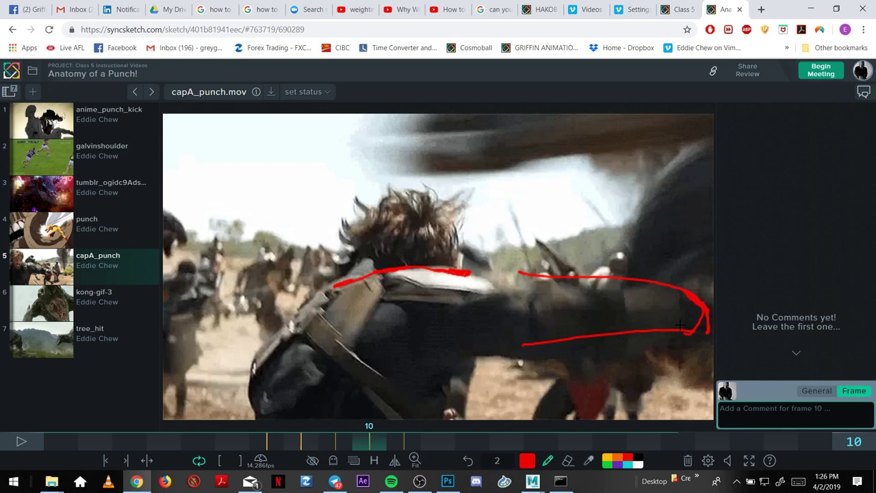
{"action": "key", "text": "Right"}
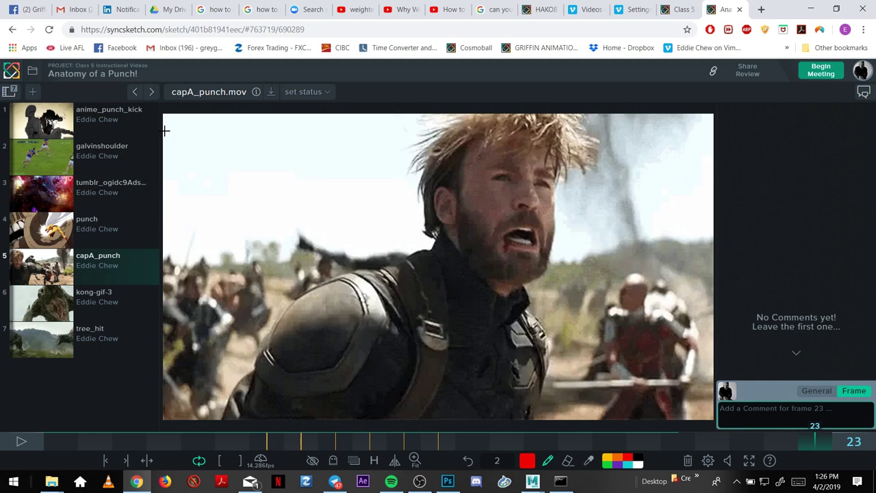
{"action": "left_click_drag", "start_coordinate": [216, 401], "coordinate": [94, 417]}
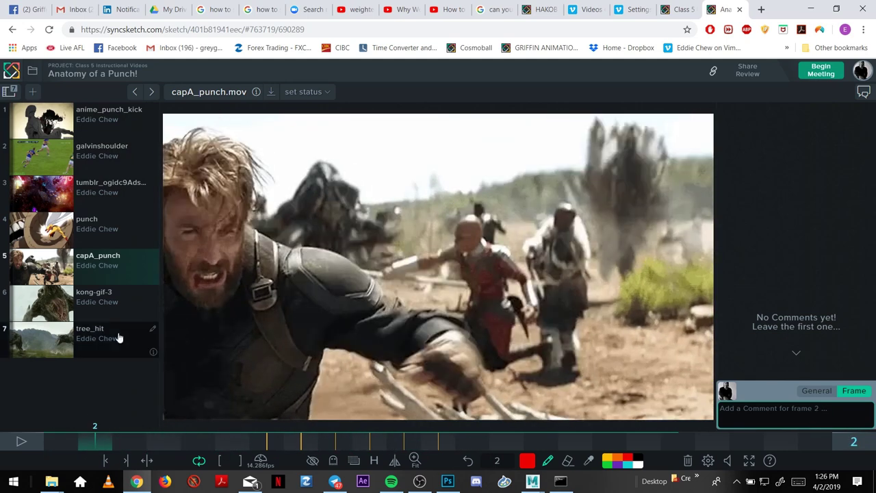
Open the tumblr_ogidc9Adsc1s7xfipo3_400.mov clip, play it through and go to frame 22.
{"action": "left_click", "coordinate": [44, 192]}
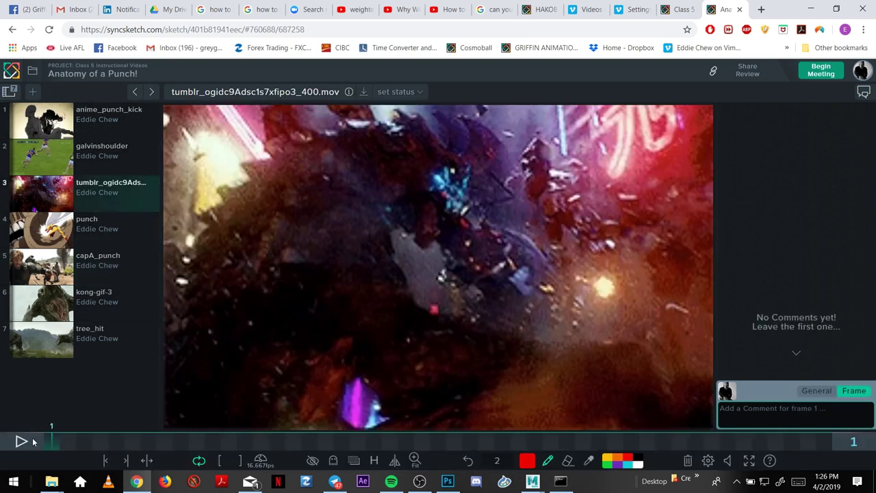
{"action": "left_click", "coordinate": [21, 441]}
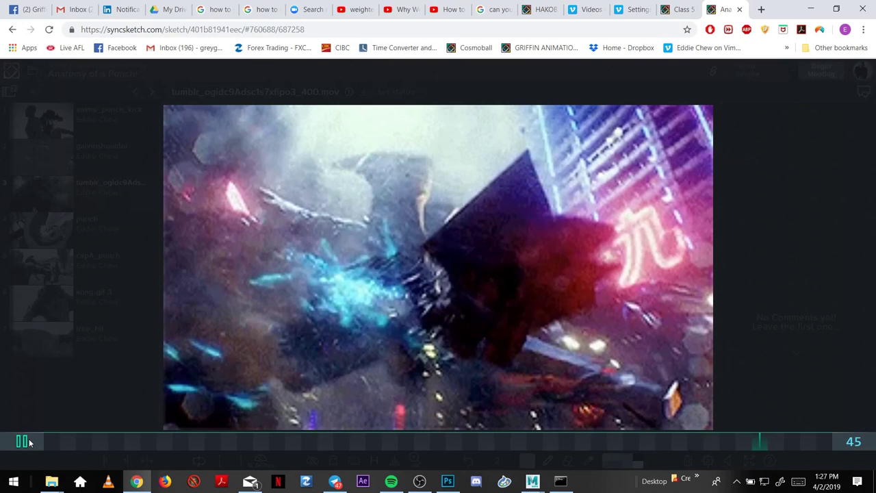
{"action": "left_click", "coordinate": [30, 443]}
{"action": "left_click_drag", "start_coordinate": [54, 440], "coordinate": [390, 431]}
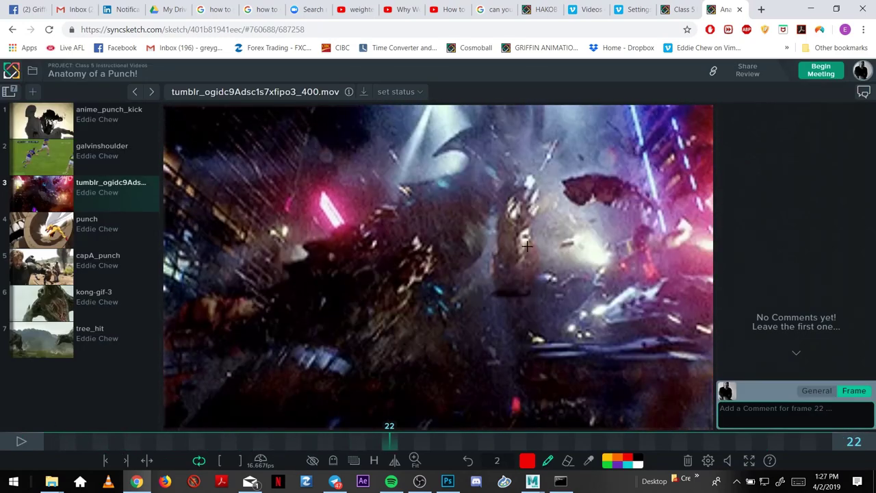
Step and scrub back and forth through the frames around frame 22 to examine how the punch lands.
{"action": "key", "text": "Left"}
{"action": "key", "text": "Left"}
{"action": "key", "text": "Right"}
{"action": "key", "text": "Right"}
{"action": "key", "text": "Right"}
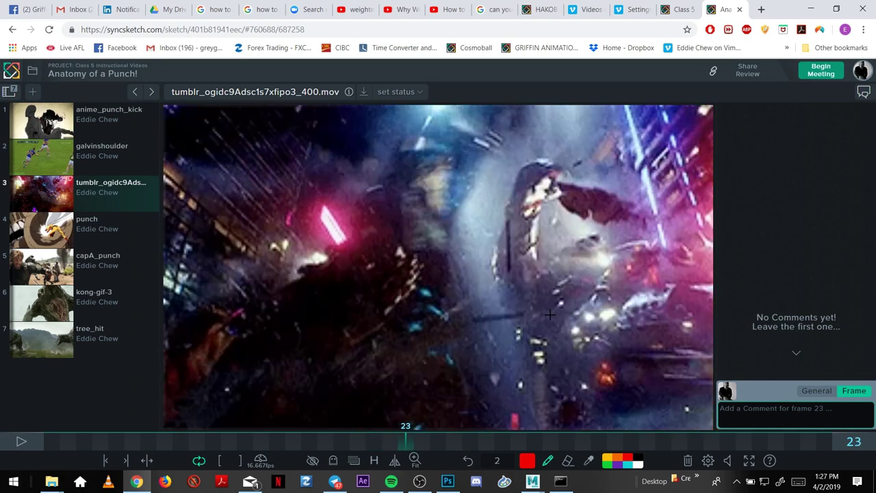
{"action": "key", "text": "Right"}
{"action": "key", "text": "Right"}
{"action": "left_click_drag", "start_coordinate": [162, 443], "coordinate": [341, 441]}
{"action": "key", "text": "Right"}
{"action": "key", "text": "Right"}
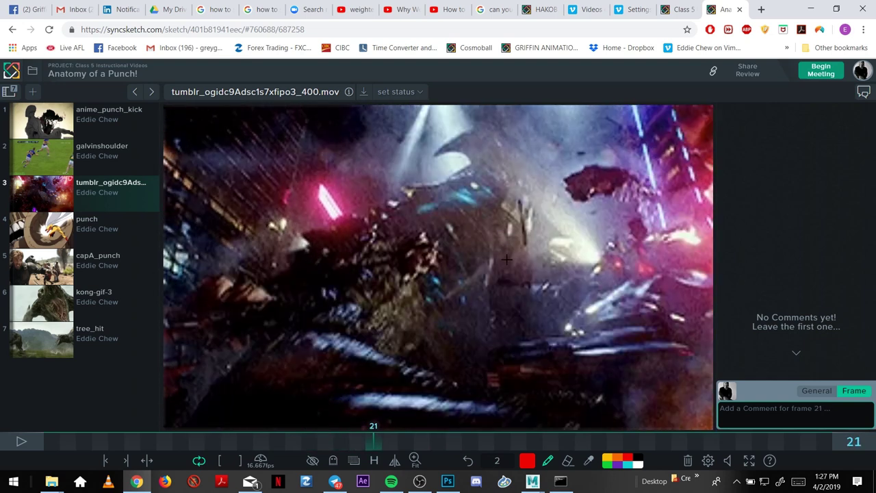
Outline the rising fist in red on frame 20.
{"action": "key", "text": "Left"}
{"action": "mouse_move", "coordinate": [501, 243]}
{"action": "left_mouse_down"}
{"action": "mouse_move", "coordinate": [527, 245]}
{"action": "mouse_move", "coordinate": [542, 328]}
{"action": "left_mouse_up"}
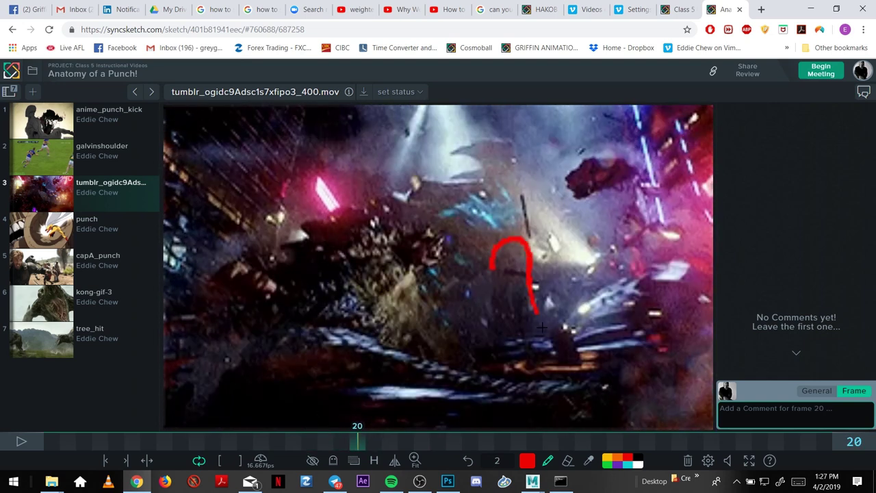
{"action": "left_click_drag", "start_coordinate": [492, 250], "coordinate": [494, 316]}
Set the brush size to 1 and outline the rising fist in red on frame 21.
{"action": "key", "text": "BackSpace"}
{"action": "key", "text": "BackSpace"}
{"action": "type", "text": "1"}
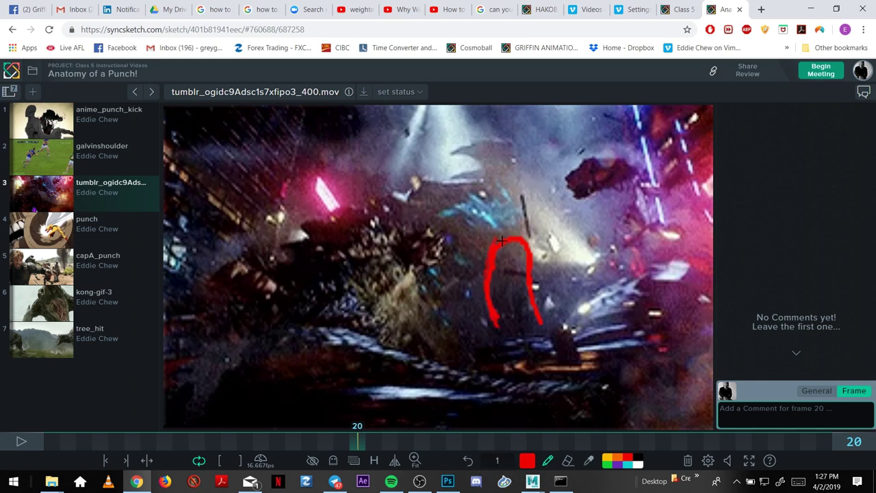
{"action": "key", "text": "Right"}
{"action": "mouse_move", "coordinate": [526, 224]}
{"action": "left_mouse_down"}
{"action": "mouse_move", "coordinate": [529, 254]}
{"action": "mouse_move", "coordinate": [490, 315]}
{"action": "left_mouse_up"}
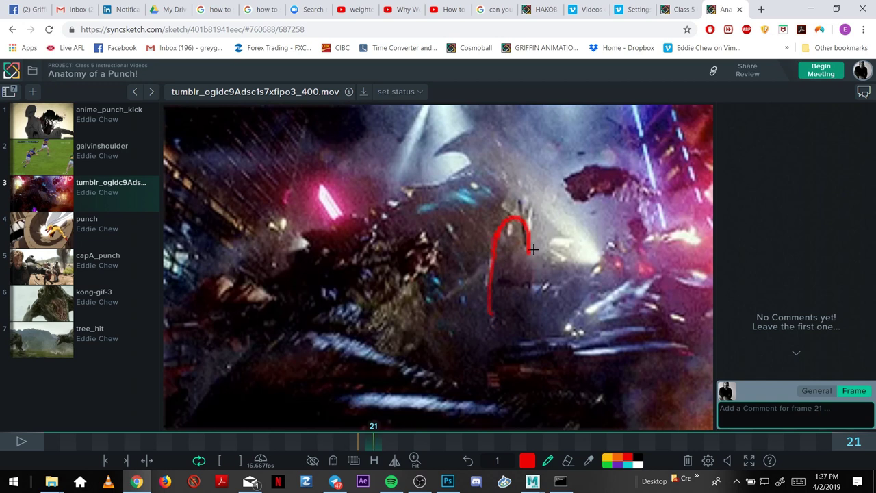
Outline the raised fist and both sides of the forearm in red on frame 22.
{"action": "key", "text": "Right"}
{"action": "mouse_move", "coordinate": [507, 194]}
{"action": "left_mouse_down"}
{"action": "mouse_move", "coordinate": [533, 177]}
{"action": "mouse_move", "coordinate": [522, 186]}
{"action": "left_mouse_up"}
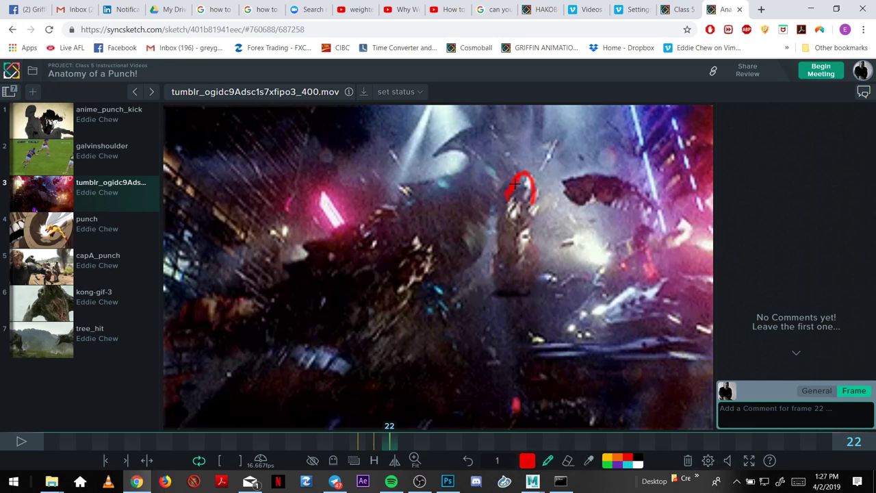
{"action": "mouse_move", "coordinate": [515, 184]}
{"action": "left_mouse_down"}
{"action": "mouse_move", "coordinate": [539, 209]}
{"action": "mouse_move", "coordinate": [543, 284]}
{"action": "left_mouse_up"}
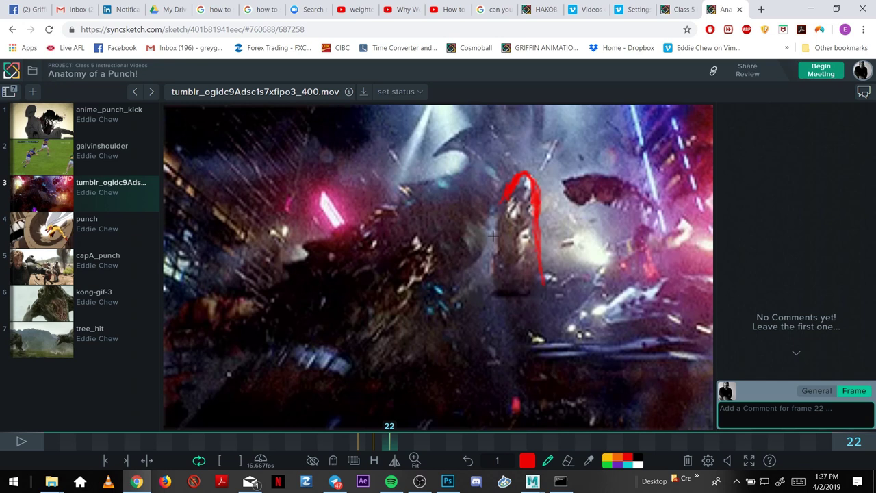
{"action": "left_click_drag", "start_coordinate": [493, 235], "coordinate": [498, 267]}
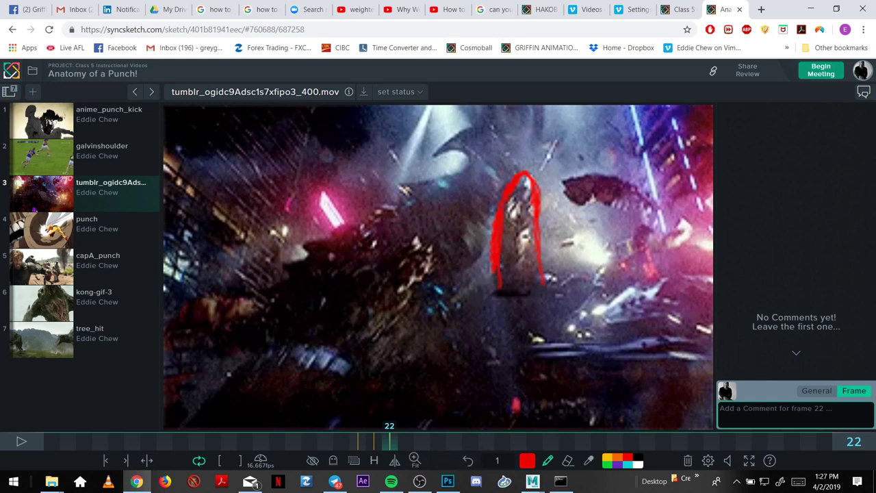
{"action": "left_click_drag", "start_coordinate": [584, 325], "coordinate": [602, 328]}
{"action": "left_click", "coordinate": [527, 461]}
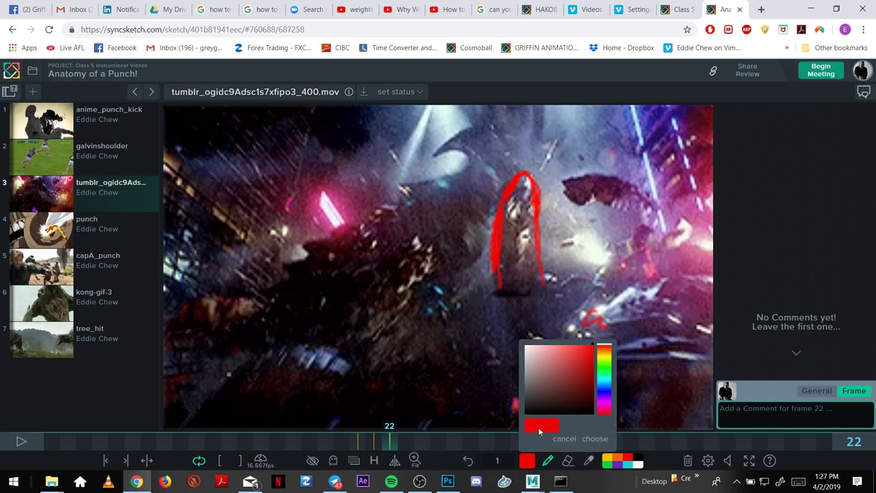
{"action": "left_click", "coordinate": [548, 463]}
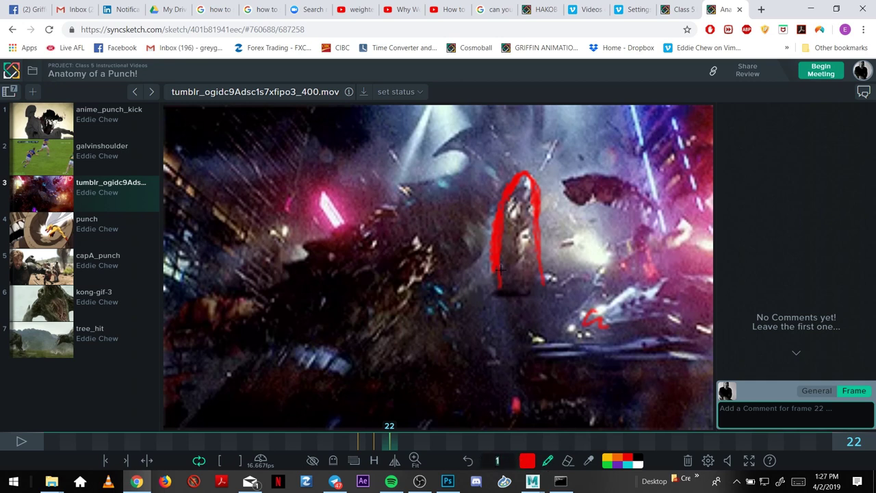
{"action": "left_click_drag", "start_coordinate": [494, 267], "coordinate": [494, 296]}
{"action": "mouse_move", "coordinate": [543, 281]}
{"action": "left_mouse_down"}
{"action": "mouse_move", "coordinate": [535, 268]}
{"action": "mouse_move", "coordinate": [540, 185]}
{"action": "left_mouse_up"}
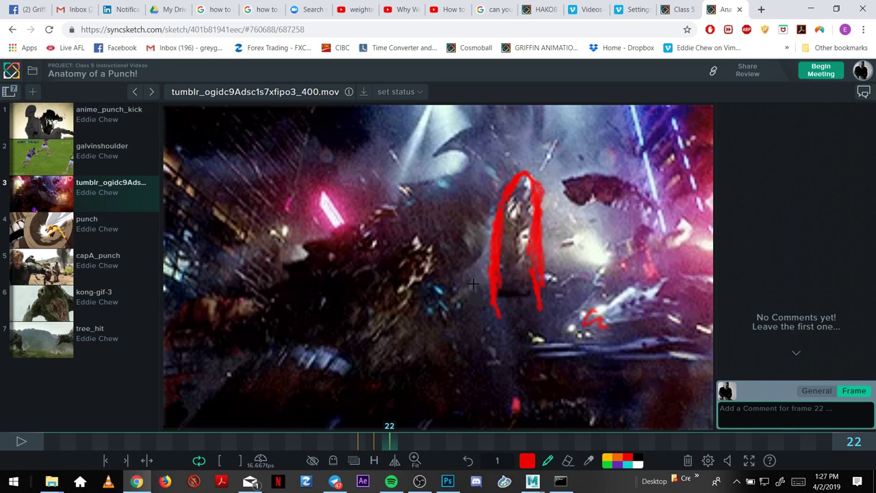
Continue the red fist outlines on frames 23 to 25.
{"action": "key", "text": "Left"}
{"action": "key", "text": "Right"}
{"action": "key", "text": "Right"}
{"action": "mouse_move", "coordinate": [510, 184]}
{"action": "left_mouse_down"}
{"action": "mouse_move", "coordinate": [549, 176]}
{"action": "mouse_move", "coordinate": [536, 224]}
{"action": "mouse_move", "coordinate": [522, 180]}
{"action": "mouse_move", "coordinate": [511, 184]}
{"action": "mouse_move", "coordinate": [505, 229]}
{"action": "mouse_move", "coordinate": [521, 170]}
{"action": "mouse_move", "coordinate": [551, 181]}
{"action": "mouse_move", "coordinate": [532, 161]}
{"action": "mouse_move", "coordinate": [557, 178]}
{"action": "mouse_move", "coordinate": [544, 211]}
{"action": "mouse_move", "coordinate": [520, 170]}
{"action": "mouse_move", "coordinate": [519, 214]}
{"action": "left_mouse_up"}
{"action": "key", "text": "Right"}
{"action": "key", "text": "Right"}
{"action": "key", "text": "Right"}
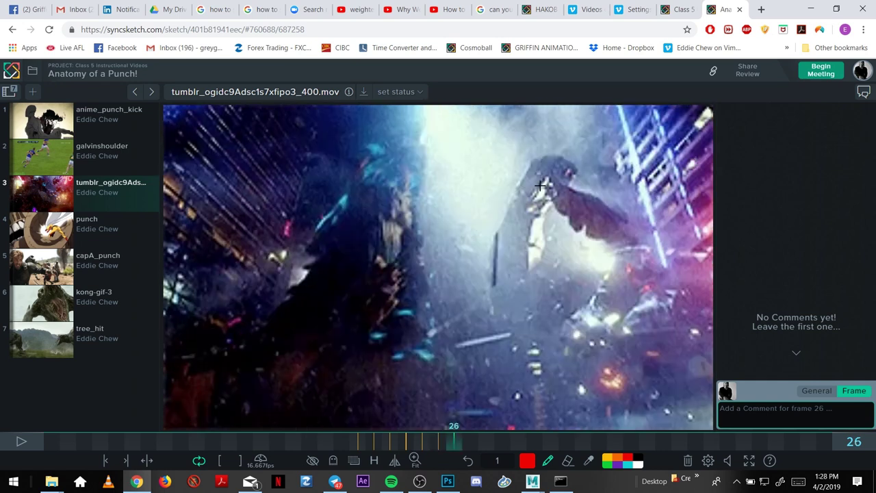
Outline the fist and arm in red on frames 26 and 27.
{"action": "mouse_move", "coordinate": [531, 157]}
{"action": "left_mouse_down"}
{"action": "mouse_move", "coordinate": [564, 157]}
{"action": "mouse_move", "coordinate": [565, 200]}
{"action": "mouse_move", "coordinate": [547, 241]}
{"action": "left_mouse_up"}
{"action": "key", "text": "Right"}
{"action": "mouse_move", "coordinate": [524, 166]}
{"action": "left_mouse_down"}
{"action": "mouse_move", "coordinate": [575, 167]}
{"action": "mouse_move", "coordinate": [531, 248]}
{"action": "left_mouse_up"}
{"action": "left_click_drag", "start_coordinate": [525, 161], "coordinate": [504, 230]}
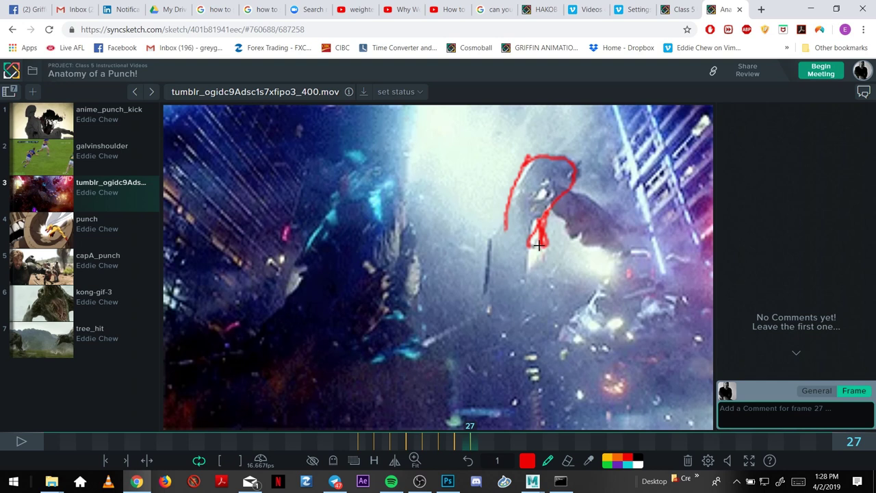
Check the motion up to frame 31, then return to frame 19 and outline the top of the fist in red.
{"action": "key", "text": "Right"}
{"action": "key", "text": "Right"}
{"action": "key", "text": "Right"}
{"action": "key", "text": "Right"}
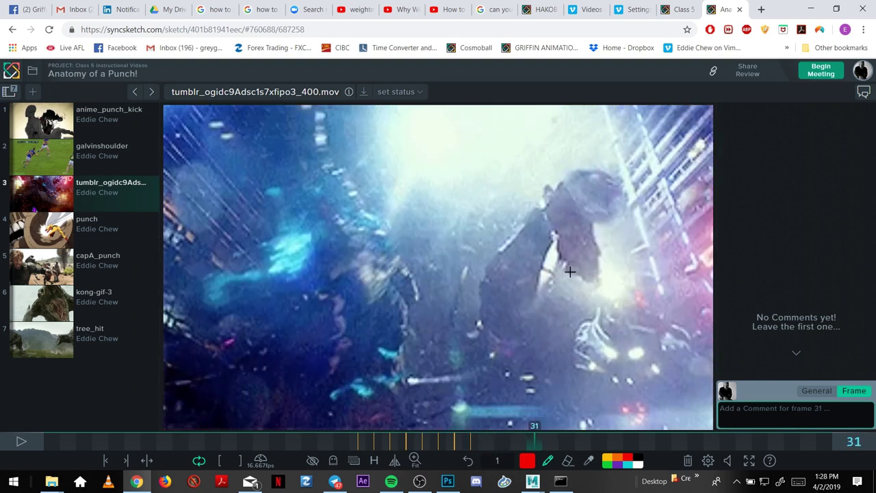
{"action": "mouse_move", "coordinate": [416, 443]}
{"action": "left_mouse_down"}
{"action": "mouse_move", "coordinate": [364, 444]}
{"action": "mouse_move", "coordinate": [392, 443]}
{"action": "mouse_move", "coordinate": [358, 426]}
{"action": "mouse_move", "coordinate": [389, 436]}
{"action": "mouse_move", "coordinate": [520, 437]}
{"action": "mouse_move", "coordinate": [344, 426]}
{"action": "mouse_move", "coordinate": [391, 433]}
{"action": "mouse_move", "coordinate": [342, 435]}
{"action": "left_mouse_up"}
{"action": "key", "text": "Right"}
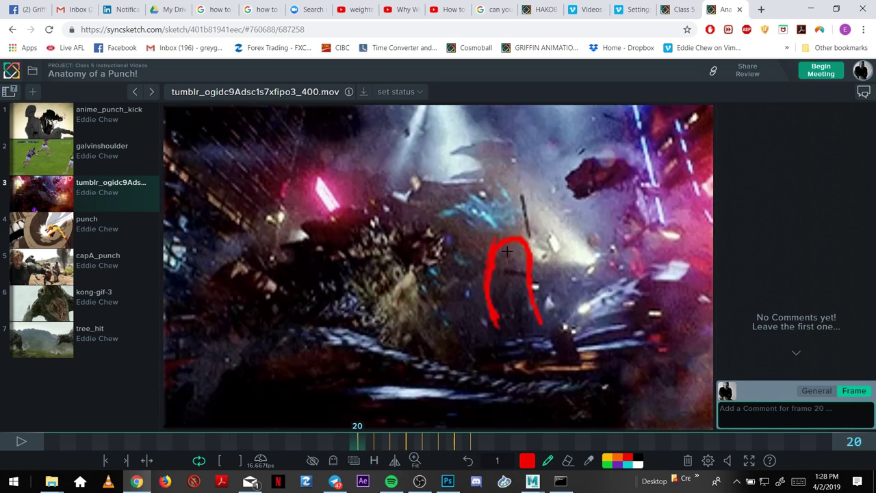
{"action": "key", "text": "Left"}
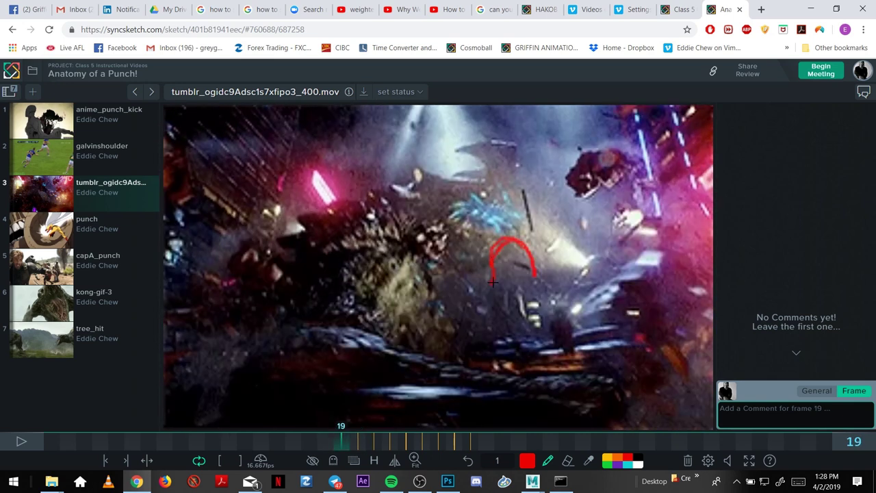
Step forward from frame 19 through the outlined frames to examine the spacing of the fist, then return to frame 20.
{"action": "key", "text": "Right"}
{"action": "key", "text": "Right"}
{"action": "key", "text": "Right"}
{"action": "key", "text": "Right"}
{"action": "key", "text": "Right"}
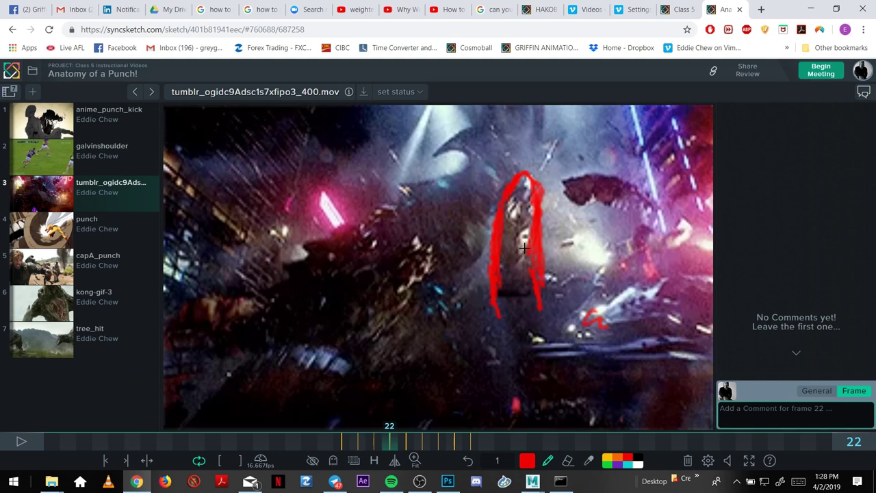
{"action": "key", "text": "Right"}
{"action": "key", "text": "Right"}
{"action": "key", "text": "Right"}
{"action": "mouse_move", "coordinate": [340, 443]}
{"action": "left_mouse_down"}
{"action": "mouse_move", "coordinate": [438, 442]}
{"action": "mouse_move", "coordinate": [499, 430]}
{"action": "mouse_move", "coordinate": [324, 430]}
{"action": "mouse_move", "coordinate": [389, 444]}
{"action": "mouse_move", "coordinate": [342, 442]}
{"action": "mouse_move", "coordinate": [357, 435]}
{"action": "left_mouse_up"}
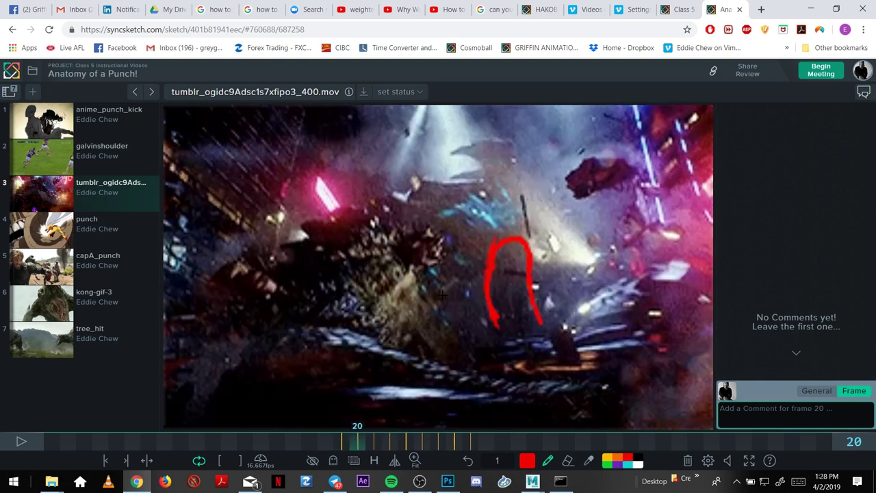
Add a short red stroke at the fist on frame 20 and trace the edge of the struck head in cyan on frames 20 and 21.
{"action": "left_click_drag", "start_coordinate": [524, 223], "coordinate": [511, 245]}
{"action": "left_click", "coordinate": [628, 466]}
{"action": "left_click_drag", "start_coordinate": [510, 230], "coordinate": [468, 269]}
{"action": "left_click_drag", "start_coordinate": [504, 204], "coordinate": [512, 206]}
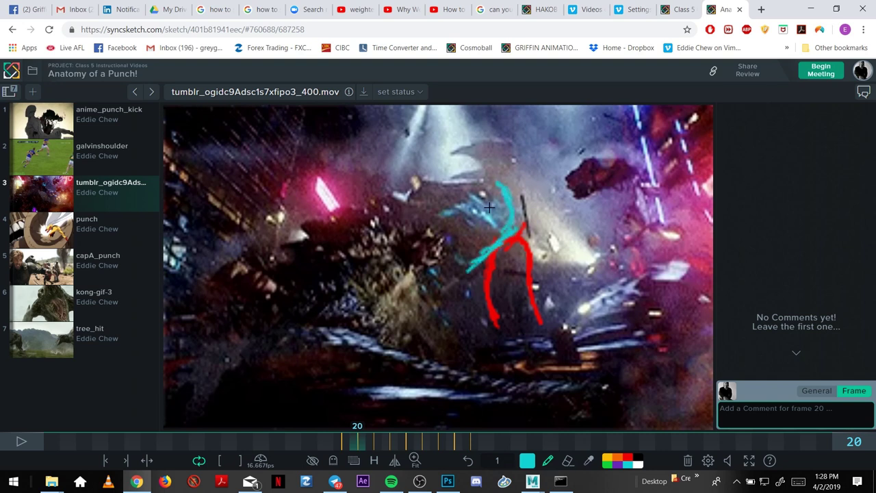
{"action": "key", "text": "Right"}
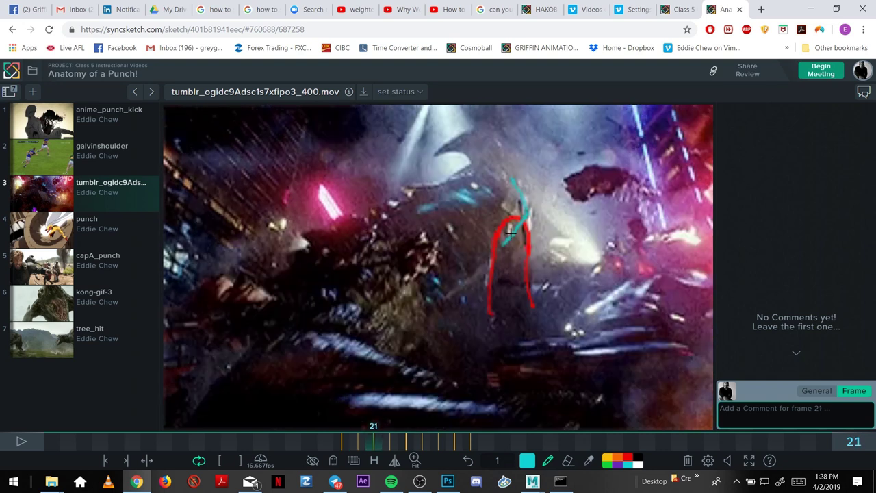
{"action": "mouse_move", "coordinate": [504, 244]}
{"action": "left_mouse_down"}
{"action": "mouse_move", "coordinate": [517, 178]}
{"action": "mouse_move", "coordinate": [467, 167]}
{"action": "mouse_move", "coordinate": [523, 205]}
{"action": "mouse_move", "coordinate": [476, 171]}
{"action": "left_mouse_up"}
Outline the struck head in cyan on frames 23, 24 and 25.
{"action": "key", "text": "Right"}
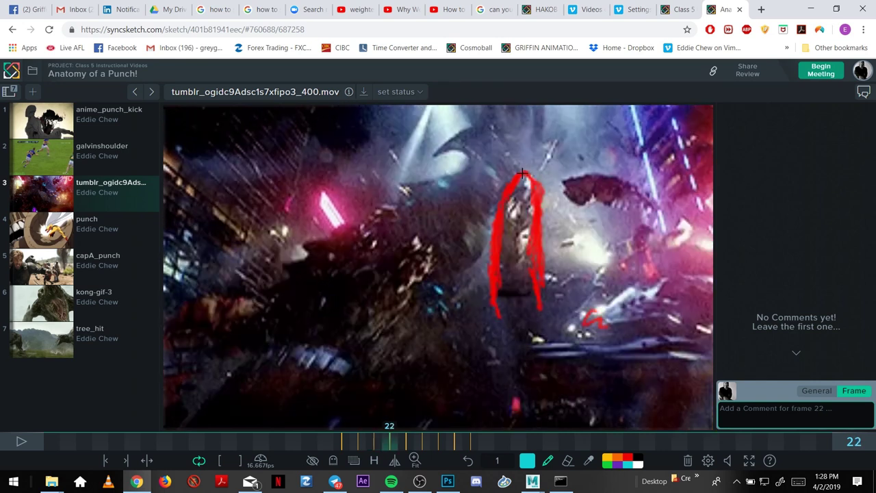
{"action": "key", "text": "Right"}
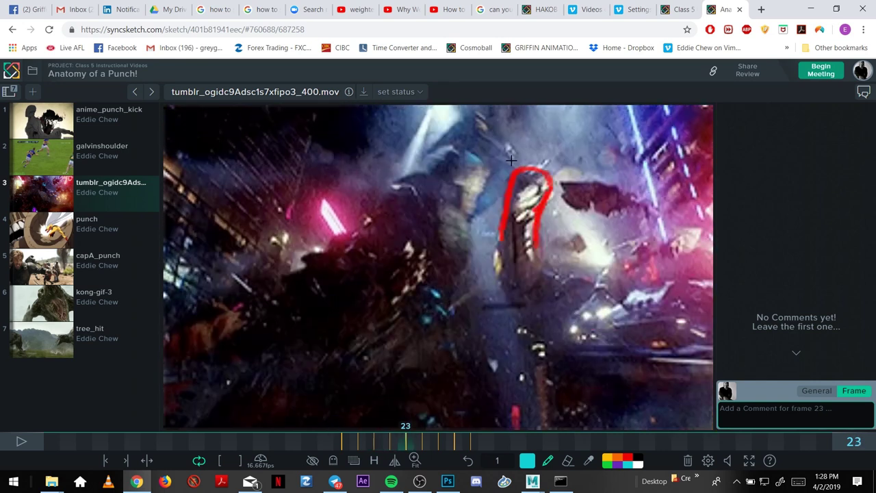
{"action": "mouse_move", "coordinate": [477, 201]}
{"action": "left_mouse_down"}
{"action": "mouse_move", "coordinate": [510, 157]}
{"action": "mouse_move", "coordinate": [445, 149]}
{"action": "mouse_move", "coordinate": [492, 172]}
{"action": "mouse_move", "coordinate": [495, 145]}
{"action": "left_mouse_up"}
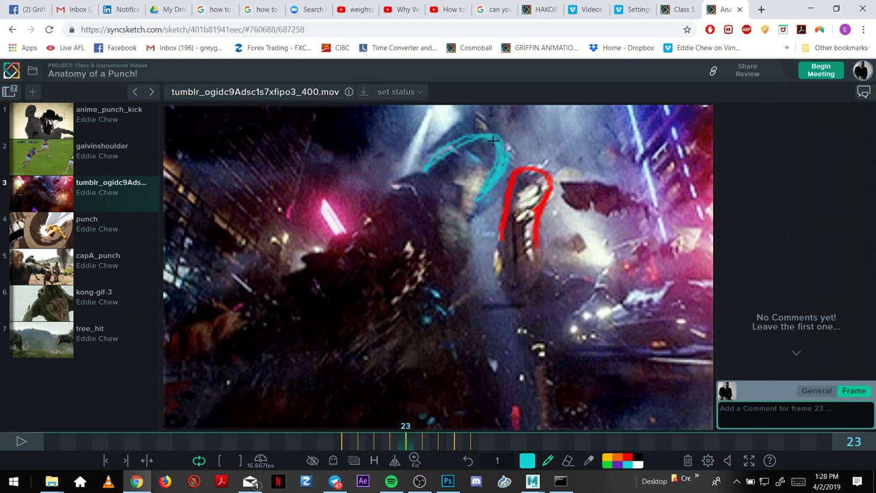
{"action": "key", "text": "Right"}
{"action": "mouse_move", "coordinate": [405, 152]}
{"action": "left_mouse_down"}
{"action": "mouse_move", "coordinate": [449, 127]}
{"action": "mouse_move", "coordinate": [471, 167]}
{"action": "mouse_move", "coordinate": [481, 163]}
{"action": "mouse_move", "coordinate": [463, 197]}
{"action": "left_mouse_up"}
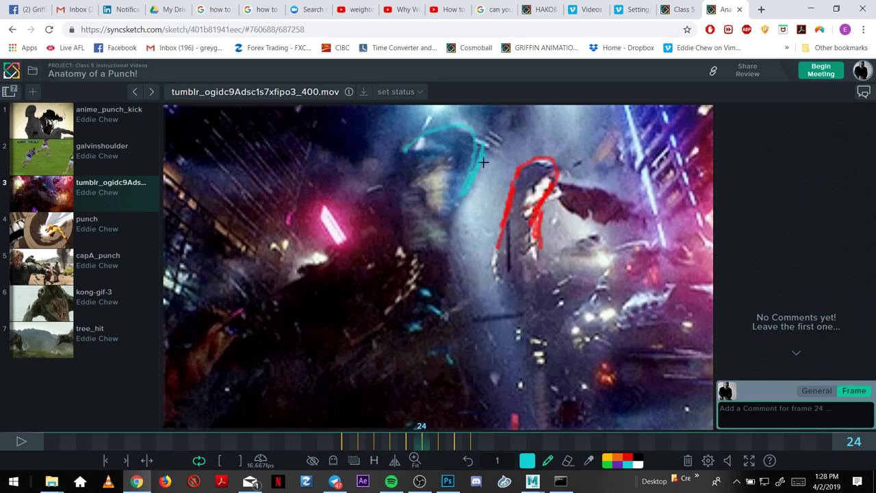
{"action": "key", "text": "Right"}
{"action": "mouse_move", "coordinate": [452, 134]}
{"action": "left_mouse_down"}
{"action": "mouse_move", "coordinate": [440, 246]}
{"action": "mouse_move", "coordinate": [432, 130]}
{"action": "mouse_move", "coordinate": [393, 145]}
{"action": "mouse_move", "coordinate": [356, 206]}
{"action": "mouse_move", "coordinate": [359, 191]}
{"action": "mouse_move", "coordinate": [449, 141]}
{"action": "mouse_move", "coordinate": [428, 168]}
{"action": "mouse_move", "coordinate": [393, 147]}
{"action": "mouse_move", "coordinate": [313, 240]}
{"action": "left_mouse_up"}
Outline the struck creature's head and back in cyan on frame 27.
{"action": "key", "text": "Right"}
{"action": "key", "text": "Right"}
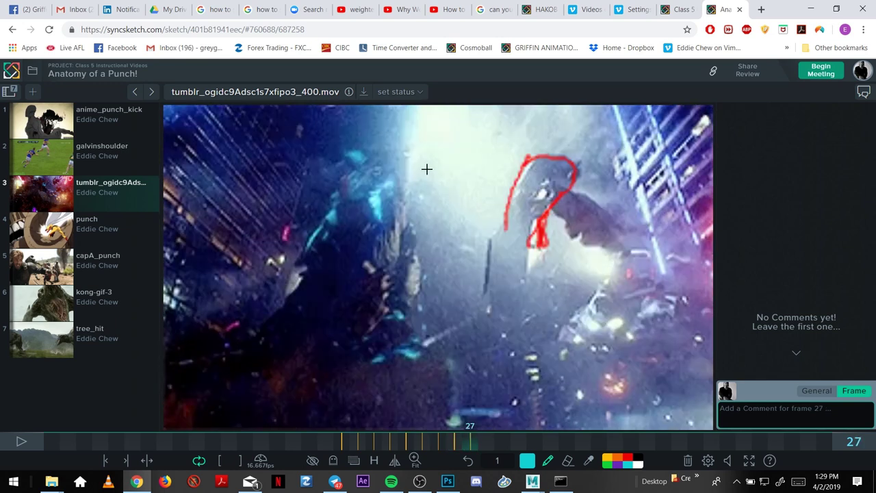
{"action": "mouse_move", "coordinate": [410, 245]}
{"action": "left_mouse_down"}
{"action": "mouse_move", "coordinate": [374, 163]}
{"action": "mouse_move", "coordinate": [308, 248]}
{"action": "left_mouse_up"}
{"action": "left_click_drag", "start_coordinate": [351, 170], "coordinate": [318, 235]}
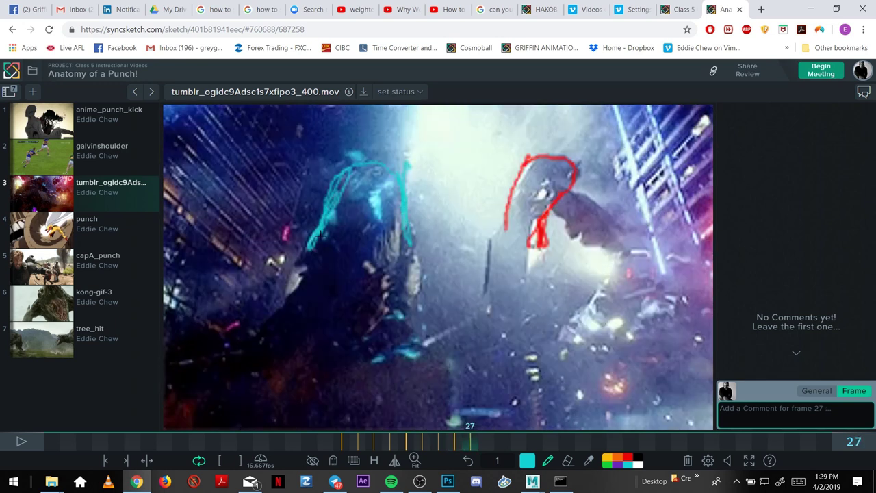
{"action": "left_click_drag", "start_coordinate": [338, 196], "coordinate": [309, 263]}
Switch to red, draw a curve over the creature's head on frame 28 and add two arrows on frame 30 showing its direction of movement.
{"action": "left_click", "coordinate": [628, 457]}
{"action": "key", "text": "Right"}
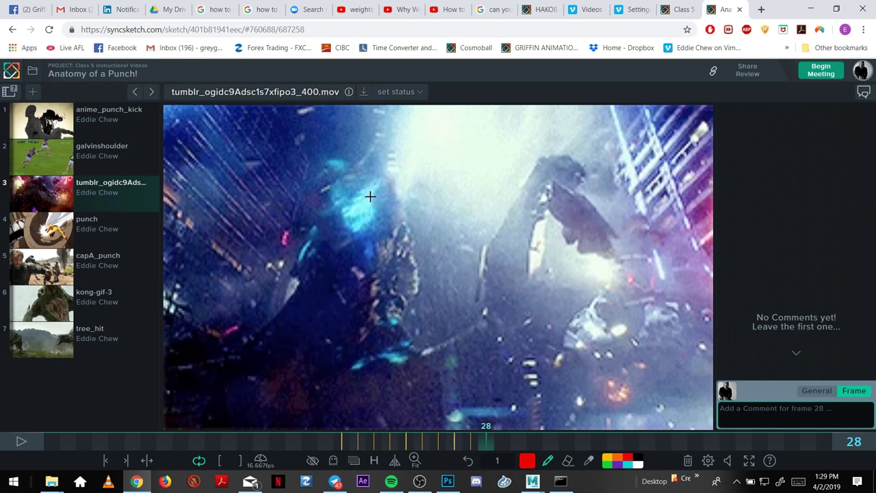
{"action": "mouse_move", "coordinate": [328, 188]}
{"action": "left_mouse_down"}
{"action": "mouse_move", "coordinate": [381, 166]}
{"action": "mouse_move", "coordinate": [409, 271]}
{"action": "left_mouse_up"}
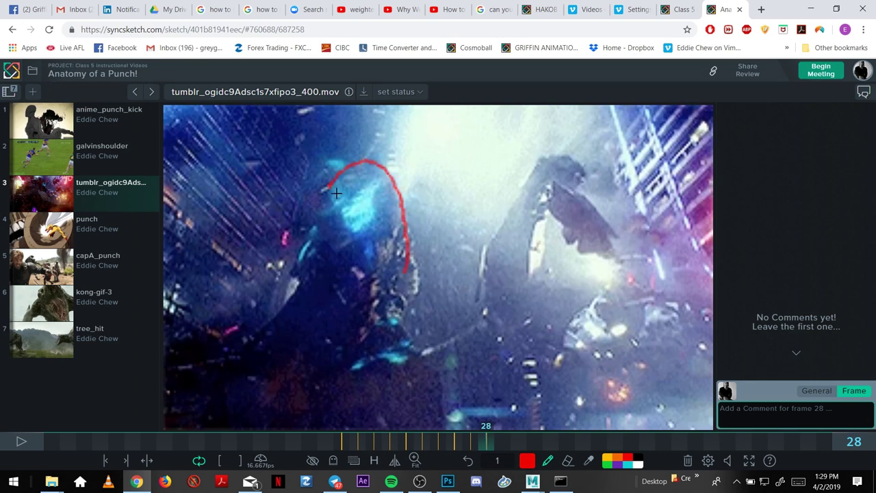
{"action": "mouse_move", "coordinate": [345, 450]}
{"action": "left_mouse_down"}
{"action": "mouse_move", "coordinate": [535, 455]}
{"action": "mouse_move", "coordinate": [332, 433]}
{"action": "mouse_move", "coordinate": [485, 430]}
{"action": "mouse_move", "coordinate": [348, 442]}
{"action": "mouse_move", "coordinate": [518, 441]}
{"action": "left_mouse_up"}
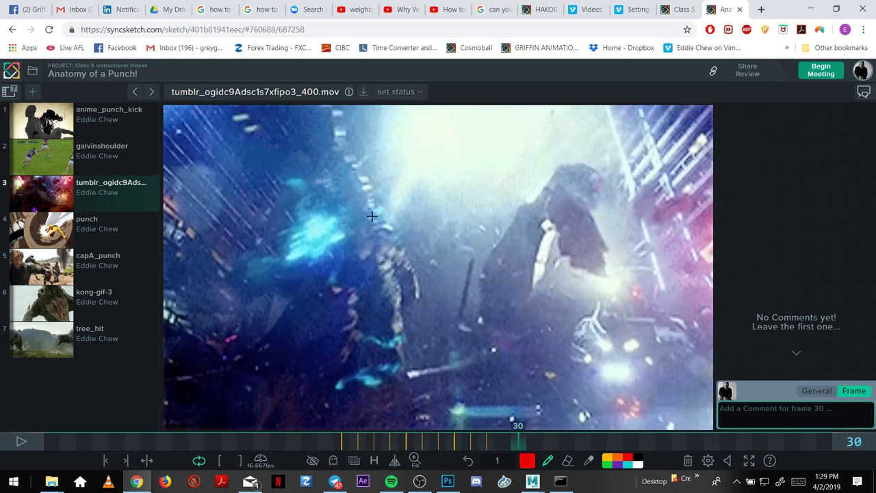
{"action": "left_click_drag", "start_coordinate": [380, 199], "coordinate": [355, 245]}
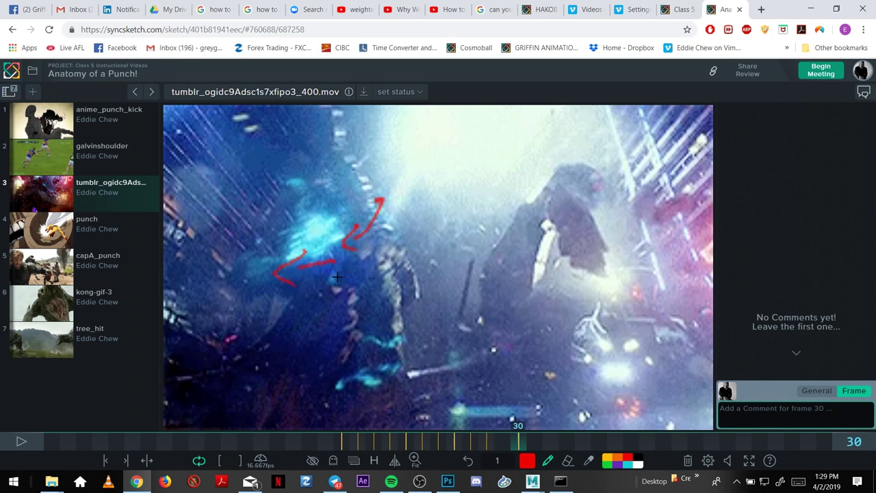
Draw red strokes and arrows on frames 32, 35 and 38 marking how the struck creature's body moves.
{"action": "left_click", "coordinate": [480, 445]}
{"action": "left_click_drag", "start_coordinate": [480, 445], "coordinate": [551, 441]}
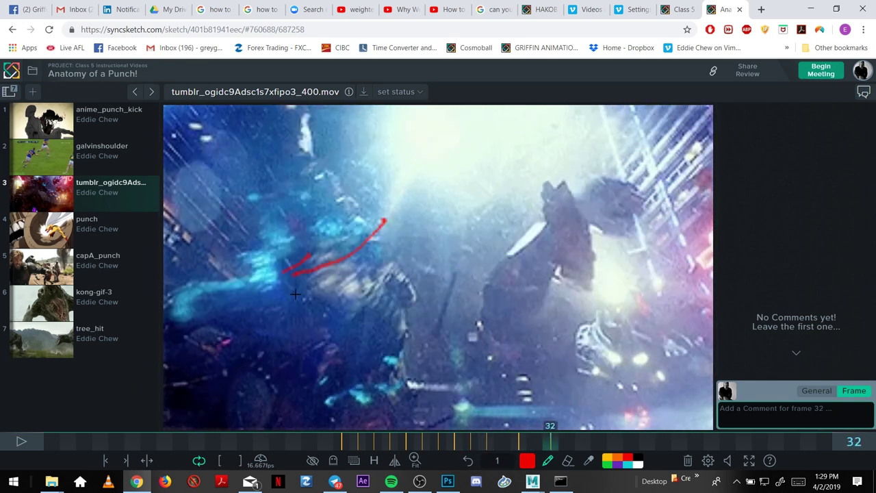
{"action": "left_click_drag", "start_coordinate": [559, 440], "coordinate": [598, 442]}
{"action": "mouse_move", "coordinate": [261, 274]}
{"action": "left_mouse_down"}
{"action": "mouse_move", "coordinate": [269, 252]}
{"action": "mouse_move", "coordinate": [239, 250]}
{"action": "mouse_move", "coordinate": [267, 239]}
{"action": "mouse_move", "coordinate": [281, 267]}
{"action": "left_mouse_up"}
{"action": "left_click_drag", "start_coordinate": [599, 439], "coordinate": [647, 441]}
{"action": "left_click_drag", "start_coordinate": [324, 239], "coordinate": [352, 260]}
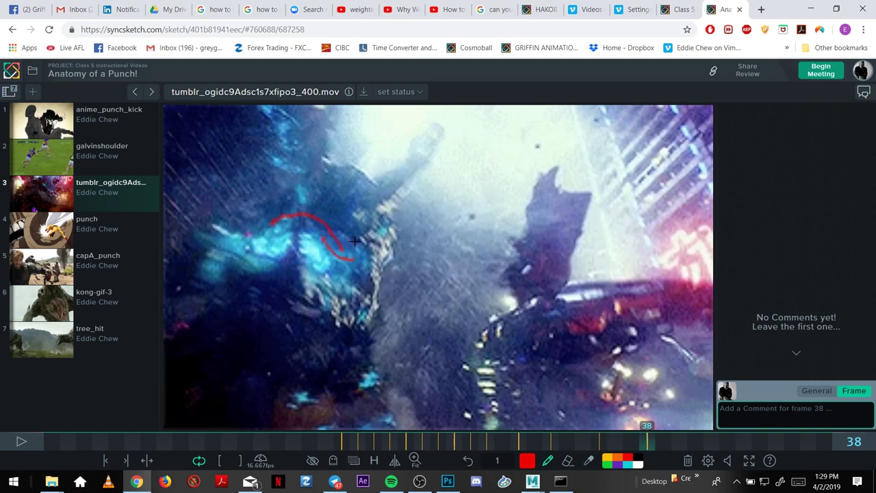
Scrub through the rest of the clip, then open kong-gif-3.mov, play it and go to frame 36.
{"action": "mouse_move", "coordinate": [654, 439]}
{"action": "left_mouse_down"}
{"action": "mouse_move", "coordinate": [755, 433]}
{"action": "mouse_move", "coordinate": [261, 440]}
{"action": "mouse_move", "coordinate": [743, 438]}
{"action": "left_mouse_up"}
{"action": "mouse_move", "coordinate": [583, 394]}
{"action": "left_mouse_down"}
{"action": "mouse_move", "coordinate": [421, 394]}
{"action": "mouse_move", "coordinate": [662, 394]}
{"action": "left_mouse_up"}
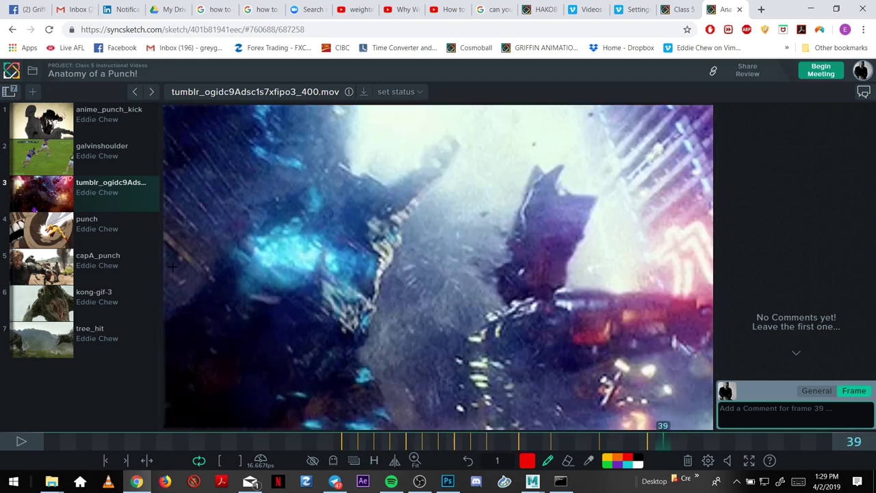
{"action": "left_click", "coordinate": [92, 319]}
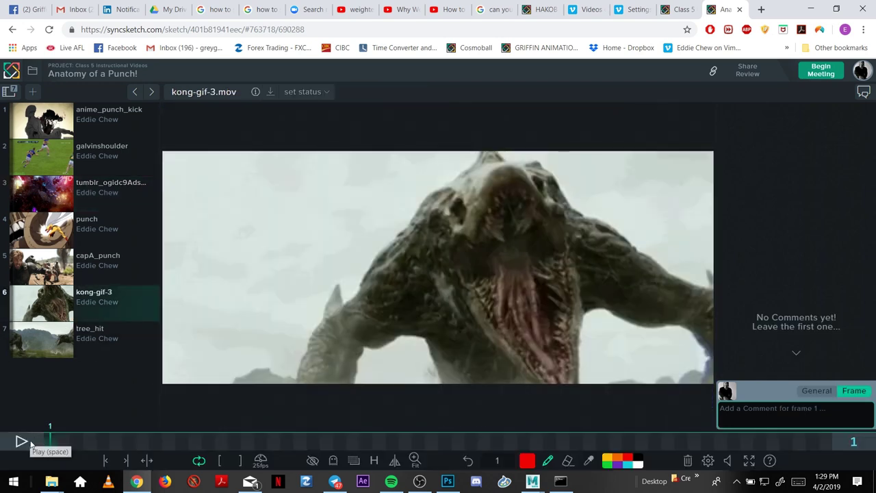
{"action": "left_click", "coordinate": [22, 443]}
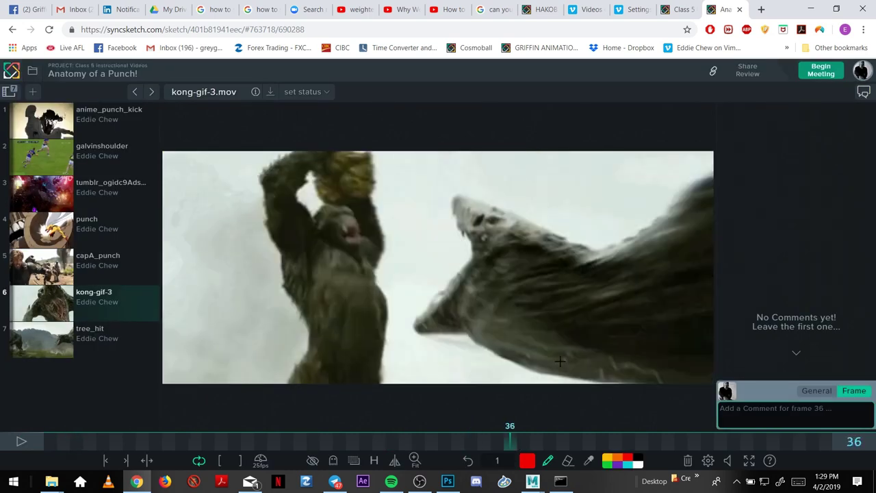
Outline the creature's open jaws in red on frame 40.
{"action": "key", "text": "Right"}
{"action": "key", "text": "Right"}
{"action": "key", "text": "Right"}
{"action": "key", "text": "Right"}
{"action": "key", "text": "Right"}
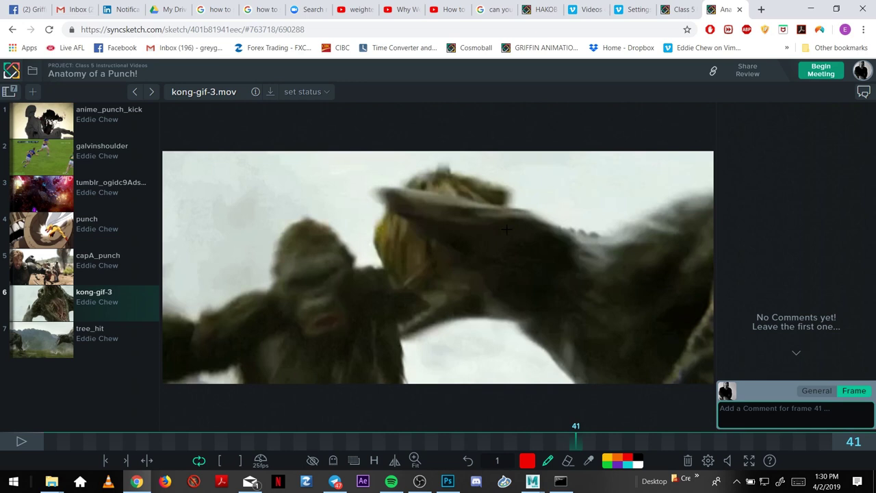
{"action": "key", "text": "Left"}
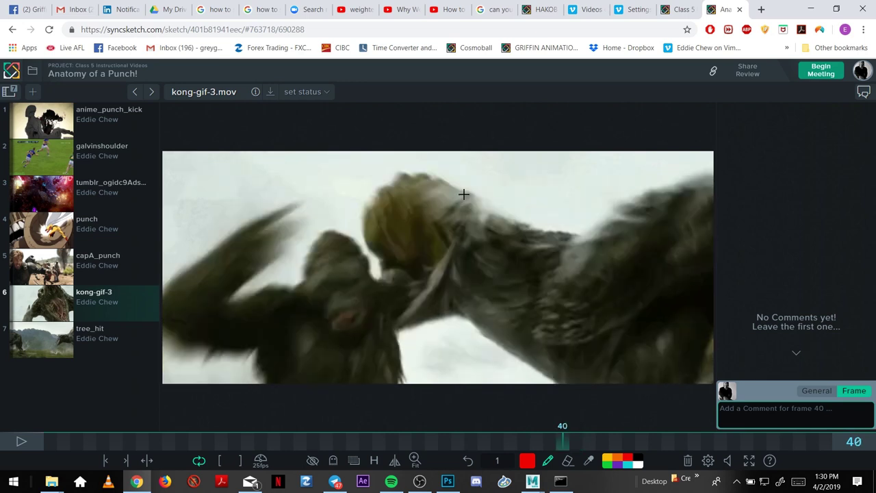
{"action": "left_click", "coordinate": [423, 182]}
{"action": "left_click_drag", "start_coordinate": [425, 183], "coordinate": [504, 220]}
{"action": "mouse_move", "coordinate": [423, 186]}
{"action": "left_mouse_down"}
{"action": "mouse_move", "coordinate": [448, 247]}
{"action": "mouse_move", "coordinate": [413, 294]}
{"action": "mouse_move", "coordinate": [412, 326]}
{"action": "mouse_move", "coordinate": [464, 310]}
{"action": "mouse_move", "coordinate": [445, 315]}
{"action": "left_mouse_up"}
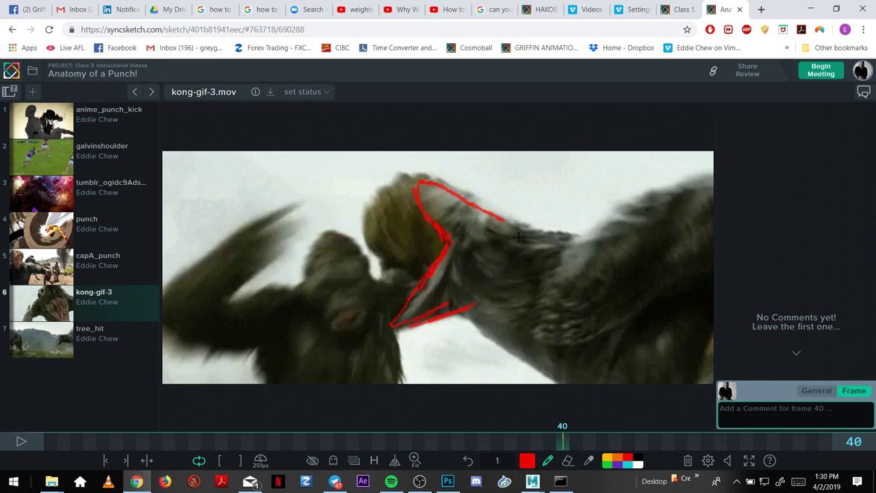
Outline the creature's jaws in red on frame 41 and add red arrows showing the force hitting its mouth and snout.
{"action": "key", "text": "Right"}
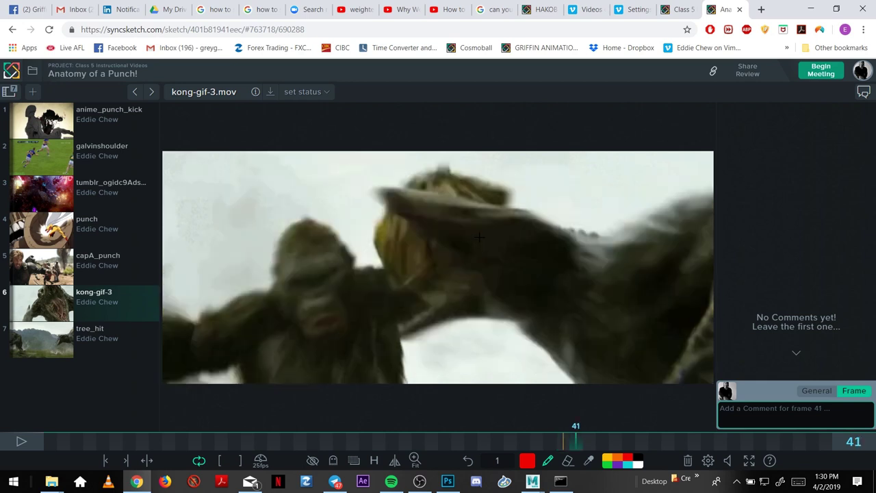
{"action": "mouse_move", "coordinate": [531, 215]}
{"action": "left_mouse_down"}
{"action": "mouse_move", "coordinate": [456, 200]}
{"action": "mouse_move", "coordinate": [394, 202]}
{"action": "mouse_move", "coordinate": [446, 245]}
{"action": "mouse_move", "coordinate": [392, 300]}
{"action": "left_mouse_up"}
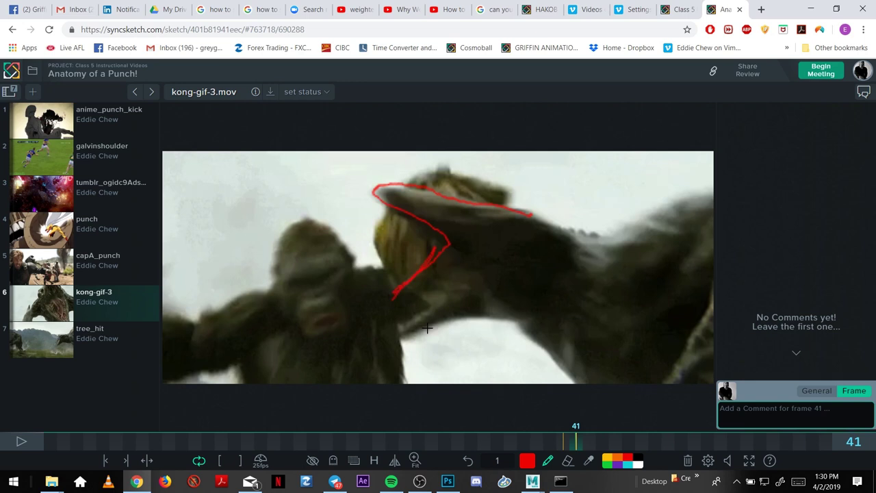
{"action": "left_click_drag", "start_coordinate": [409, 335], "coordinate": [508, 322]}
{"action": "left_click_drag", "start_coordinate": [363, 221], "coordinate": [404, 237]}
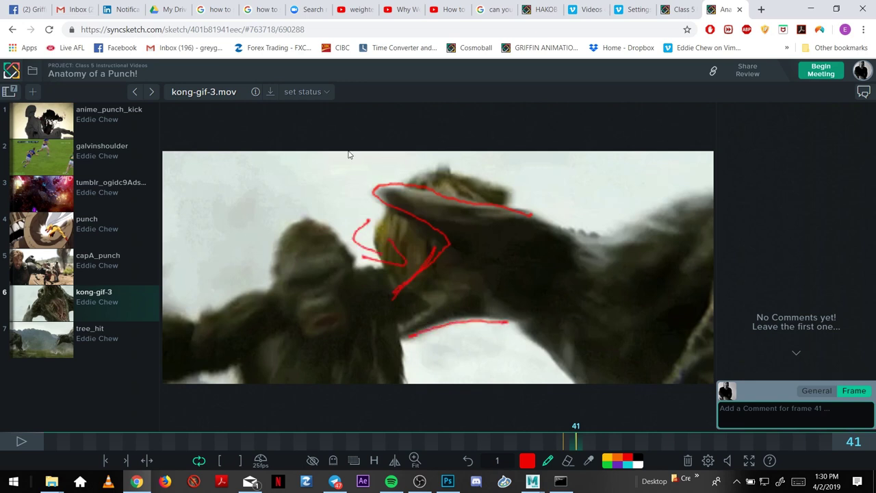
{"action": "left_click_drag", "start_coordinate": [368, 177], "coordinate": [322, 157]}
{"action": "mouse_move", "coordinate": [333, 177]}
{"action": "left_mouse_down"}
{"action": "mouse_move", "coordinate": [368, 163]}
{"action": "mouse_move", "coordinate": [341, 185]}
{"action": "mouse_move", "coordinate": [369, 179]}
{"action": "left_mouse_up"}
Outline the creature's head in red on frame 42, add arrows pushing into its mouth and set the brush size to 2.
{"action": "key", "text": "Right"}
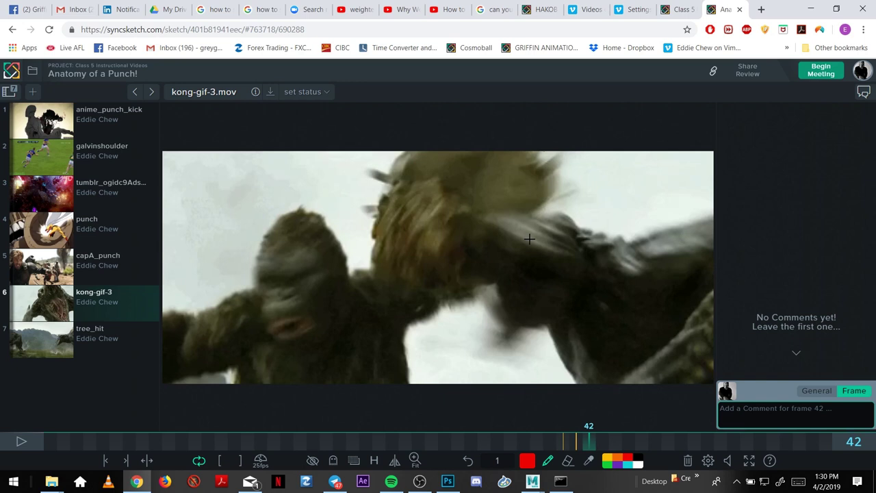
{"action": "mouse_move", "coordinate": [557, 218]}
{"action": "left_mouse_down"}
{"action": "mouse_move", "coordinate": [481, 243]}
{"action": "mouse_move", "coordinate": [505, 347]}
{"action": "mouse_move", "coordinate": [516, 347]}
{"action": "mouse_move", "coordinate": [582, 256]}
{"action": "left_mouse_up"}
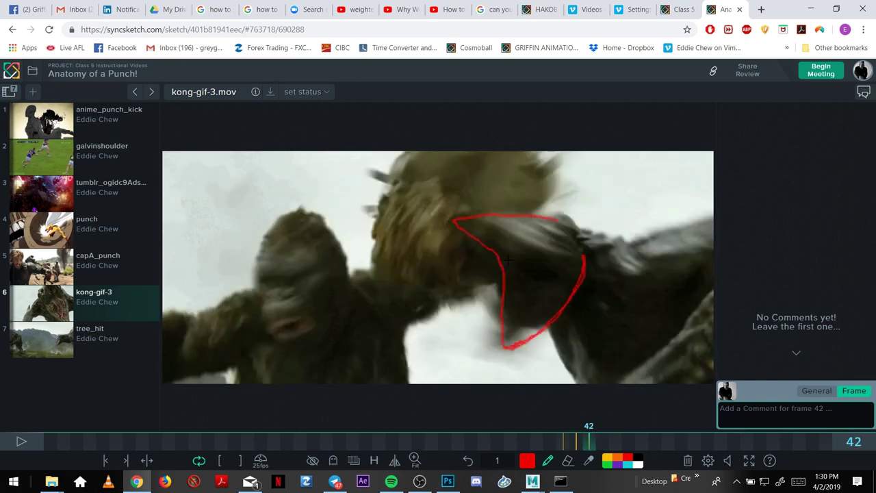
{"action": "mouse_move", "coordinate": [477, 241]}
{"action": "left_mouse_down"}
{"action": "mouse_move", "coordinate": [487, 215]}
{"action": "mouse_move", "coordinate": [568, 218]}
{"action": "left_mouse_up"}
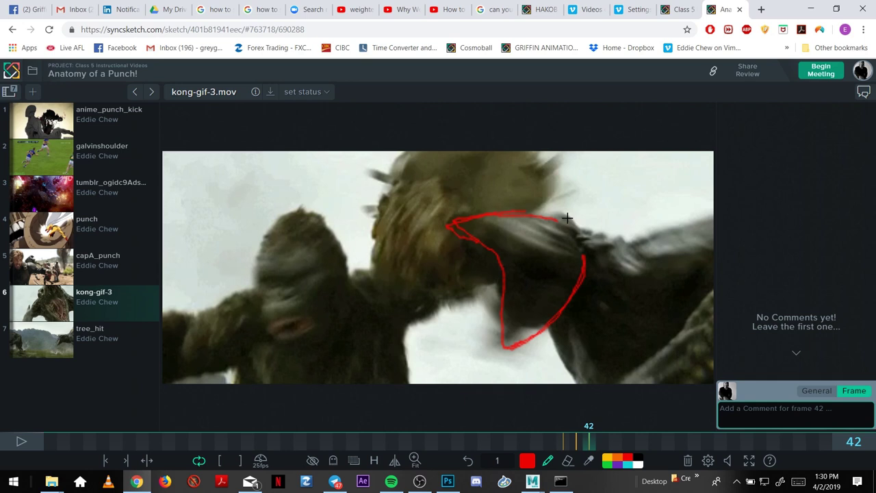
{"action": "mouse_move", "coordinate": [421, 255]}
{"action": "left_mouse_down"}
{"action": "mouse_move", "coordinate": [492, 270]}
{"action": "mouse_move", "coordinate": [454, 287]}
{"action": "mouse_move", "coordinate": [494, 279]}
{"action": "mouse_move", "coordinate": [478, 262]}
{"action": "mouse_move", "coordinate": [495, 273]}
{"action": "left_mouse_up"}
{"action": "left_click", "coordinate": [498, 460]}
{"action": "type", "text": "2"}
Compare the outlined frames and outline the creature's head in red on frame 43.
{"action": "key", "text": "Left"}
{"action": "key", "text": "Left"}
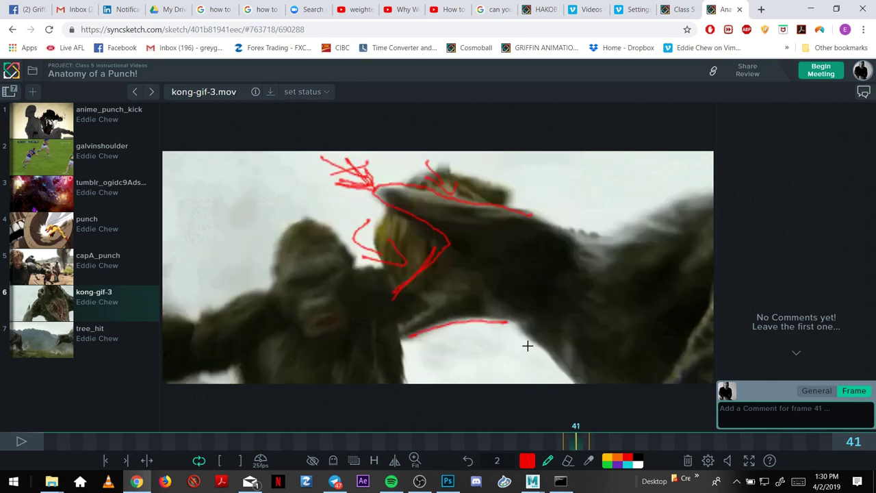
{"action": "key", "text": "Right"}
{"action": "key", "text": "Right"}
{"action": "key", "text": "Right"}
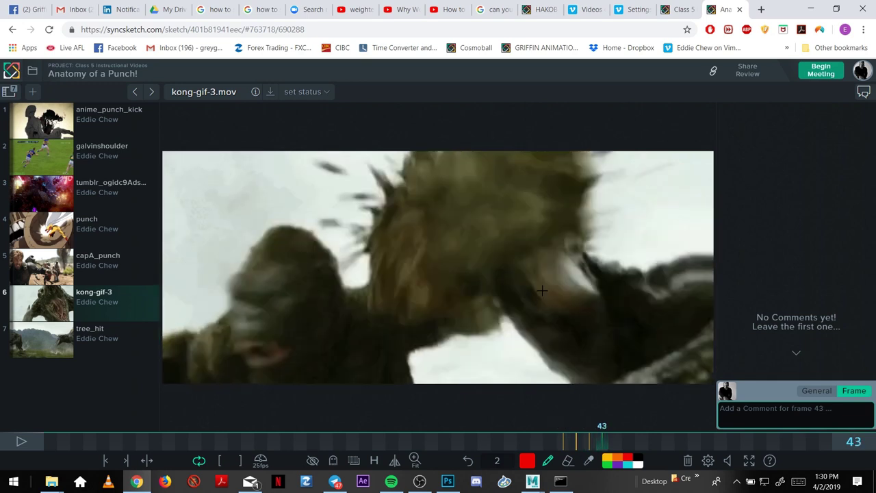
{"action": "left_click_drag", "start_coordinate": [544, 239], "coordinate": [504, 272]}
{"action": "mouse_move", "coordinate": [572, 254]}
{"action": "left_mouse_down"}
{"action": "mouse_move", "coordinate": [605, 321]}
{"action": "mouse_move", "coordinate": [501, 275]}
{"action": "left_mouse_up"}
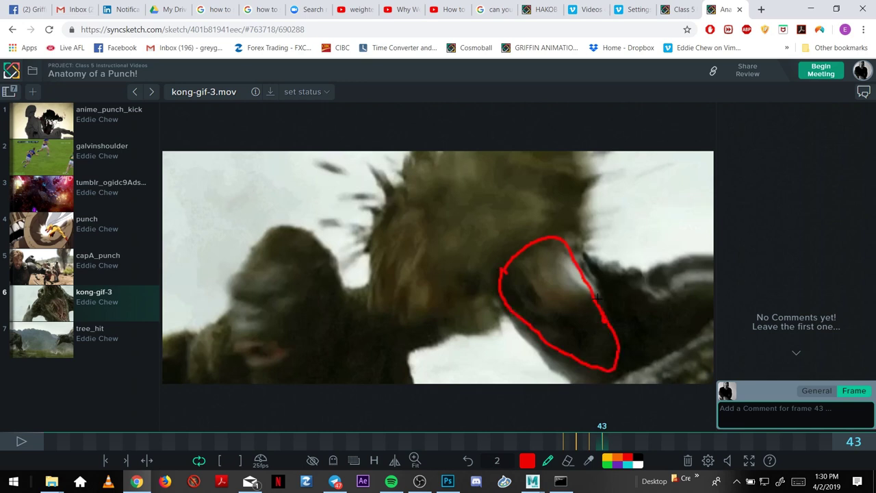
Return to frame 42, switch to cyan and draw curves over the rock down to the creature's snout.
{"action": "key", "text": "Right"}
{"action": "key", "text": "Left"}
{"action": "key", "text": "Left"}
{"action": "key", "text": "Left"}
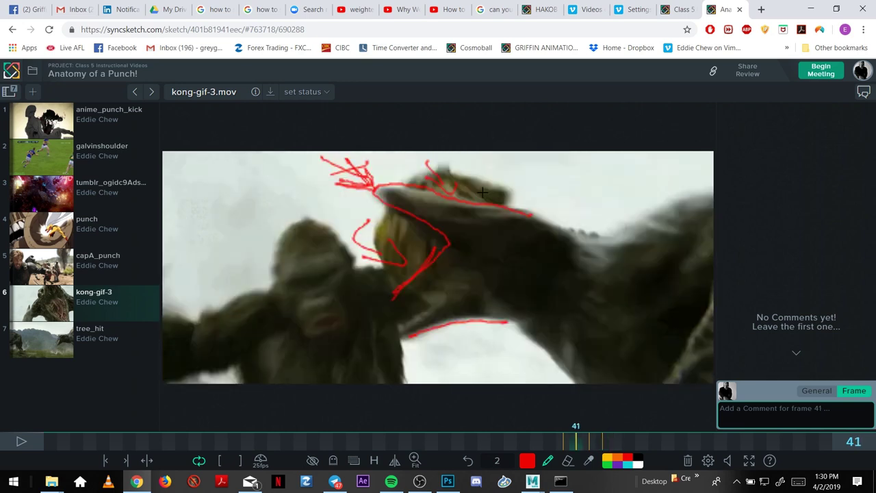
{"action": "key", "text": "Right"}
{"action": "mouse_move", "coordinate": [482, 165]}
{"action": "left_mouse_down"}
{"action": "mouse_move", "coordinate": [533, 204]}
{"action": "mouse_move", "coordinate": [386, 183]}
{"action": "left_mouse_up"}
{"action": "left_click", "coordinate": [628, 465]}
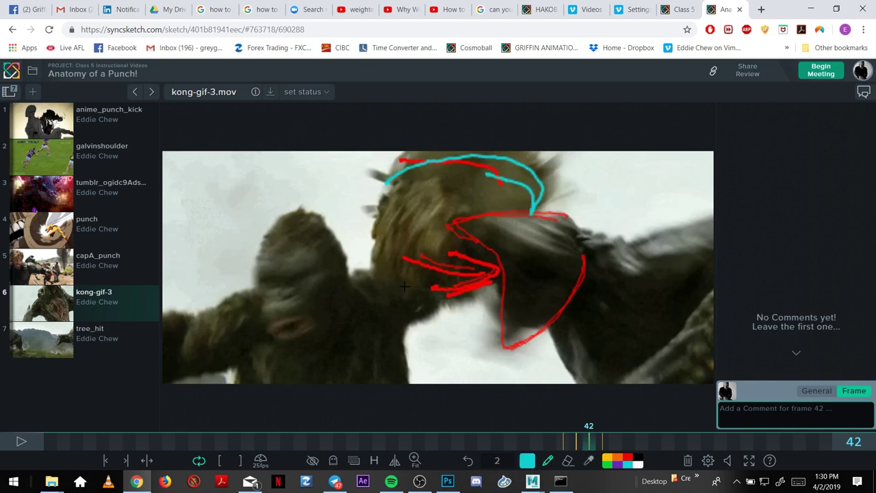
Draw cyan curves and arrows on frames 43, 44 and 45 marking the force bending over the creature's head.
{"action": "key", "text": "Left"}
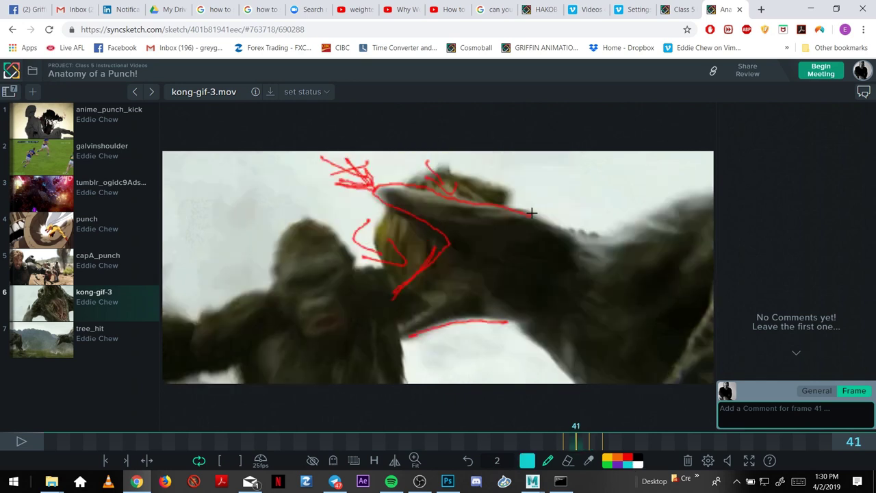
{"action": "key", "text": "Right"}
{"action": "key", "text": "Right"}
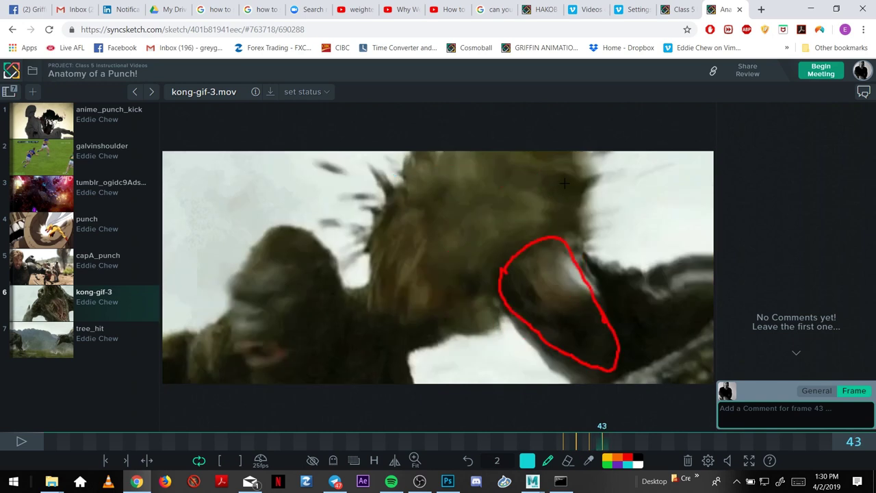
{"action": "mouse_move", "coordinate": [553, 168]}
{"action": "left_mouse_down"}
{"action": "mouse_move", "coordinate": [569, 209]}
{"action": "mouse_move", "coordinate": [479, 318]}
{"action": "mouse_move", "coordinate": [504, 270]}
{"action": "mouse_move", "coordinate": [506, 282]}
{"action": "left_mouse_up"}
{"action": "left_click_drag", "start_coordinate": [396, 177], "coordinate": [431, 164]}
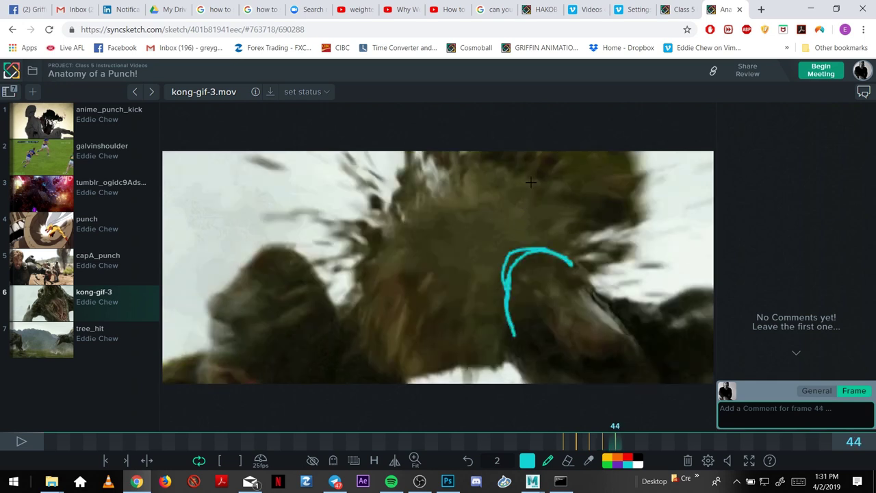
{"action": "mouse_move", "coordinate": [531, 182]}
{"action": "left_mouse_down"}
{"action": "mouse_move", "coordinate": [508, 239]}
{"action": "mouse_move", "coordinate": [493, 226]}
{"action": "mouse_move", "coordinate": [533, 237]}
{"action": "left_mouse_up"}
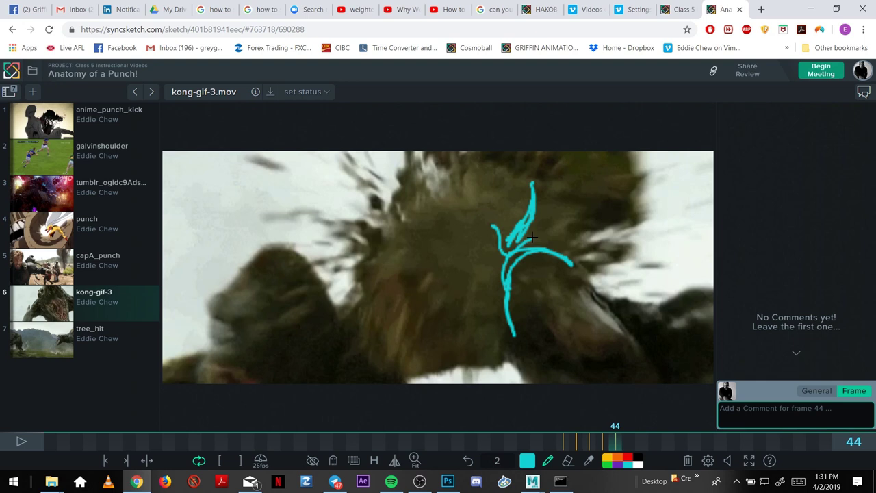
{"action": "key", "text": "Right"}
{"action": "mouse_move", "coordinate": [533, 269]}
{"action": "left_mouse_down"}
{"action": "mouse_move", "coordinate": [519, 293]}
{"action": "mouse_move", "coordinate": [525, 299]}
{"action": "mouse_move", "coordinate": [538, 282]}
{"action": "mouse_move", "coordinate": [487, 265]}
{"action": "left_mouse_up"}
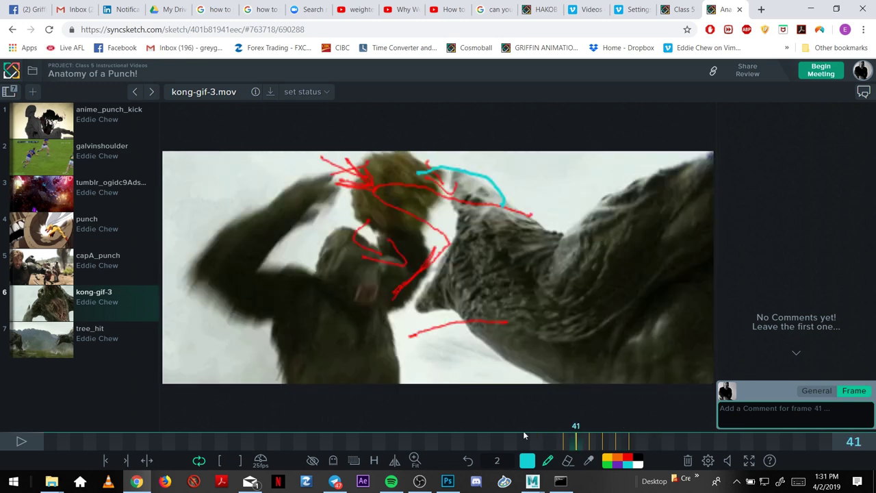
Go back to frame 33 and draw a cyan curve along the front of the rock held overhead.
{"action": "mouse_move", "coordinate": [524, 434]}
{"action": "left_mouse_down"}
{"action": "mouse_move", "coordinate": [565, 427]}
{"action": "mouse_move", "coordinate": [468, 419]}
{"action": "left_mouse_up"}
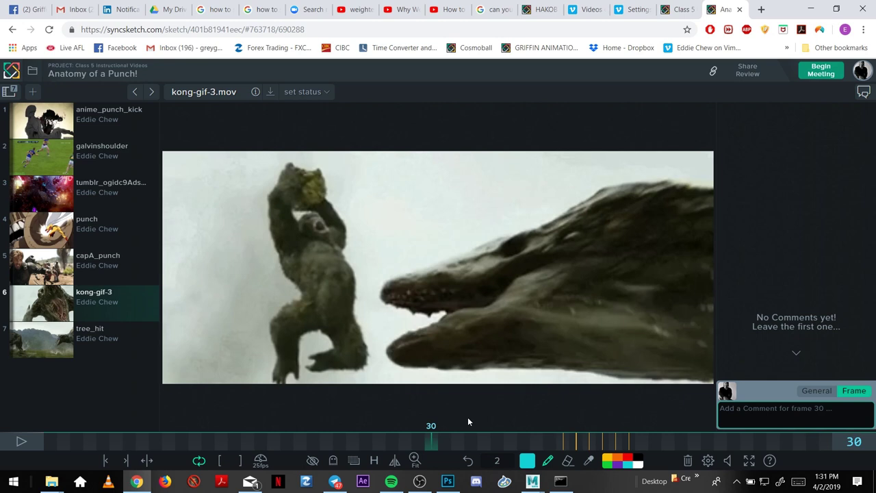
{"action": "left_click", "coordinate": [587, 430]}
{"action": "left_click", "coordinate": [444, 431]}
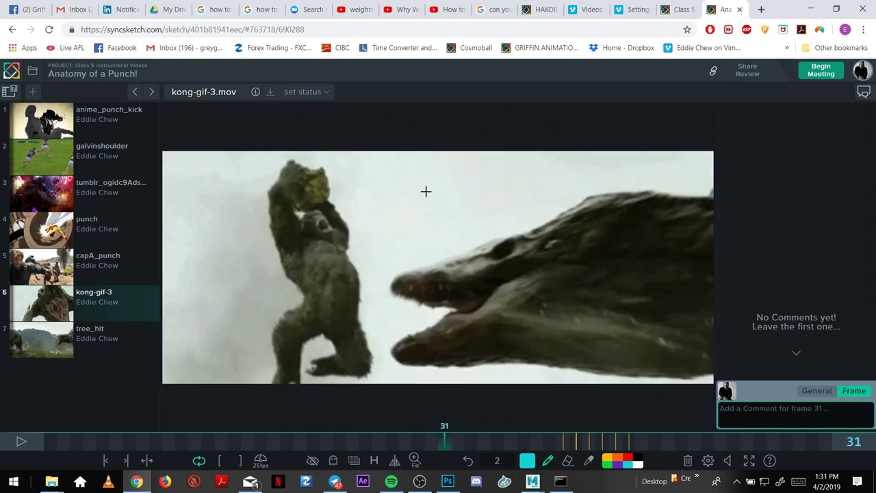
{"action": "key", "text": "Right"}
{"action": "key", "text": "Right"}
{"action": "mouse_move", "coordinate": [304, 158]}
{"action": "left_mouse_down"}
{"action": "mouse_move", "coordinate": [334, 183]}
{"action": "mouse_move", "coordinate": [323, 205]}
{"action": "left_mouse_up"}
Switch to red and dot the rock's leading edge frame by frame from frame 33 to frame 38.
{"action": "left_click", "coordinate": [627, 459]}
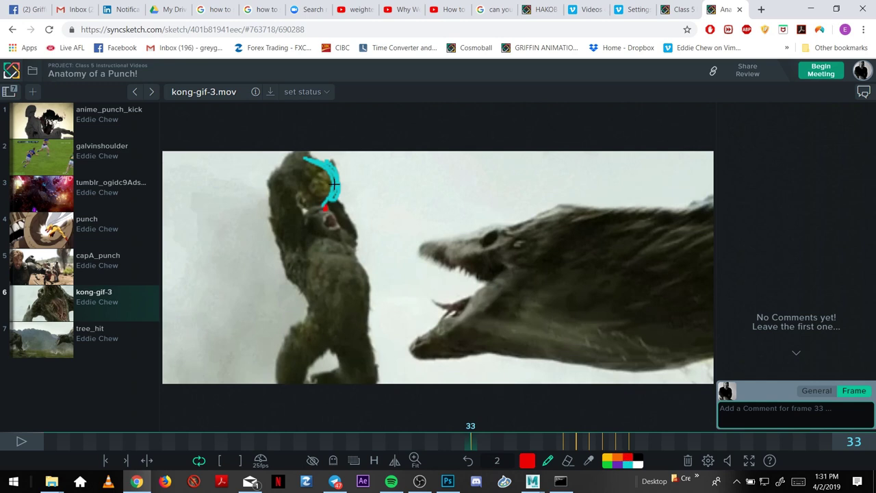
{"action": "key", "text": "Right"}
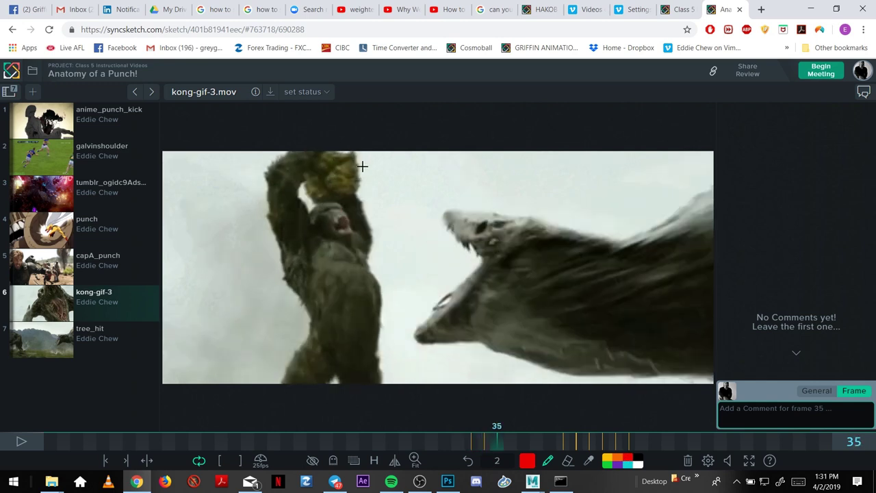
{"action": "key", "text": "Right"}
{"action": "key", "text": "Right"}
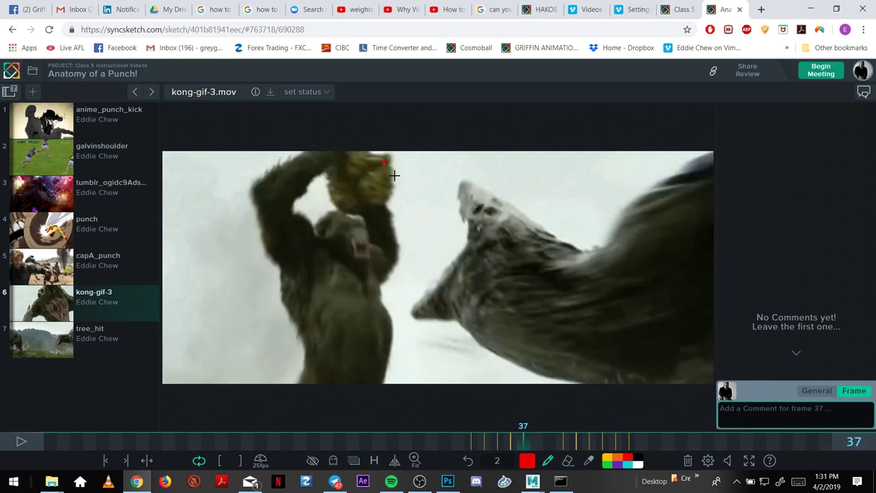
{"action": "key", "text": "Right"}
{"action": "key", "text": "Right"}
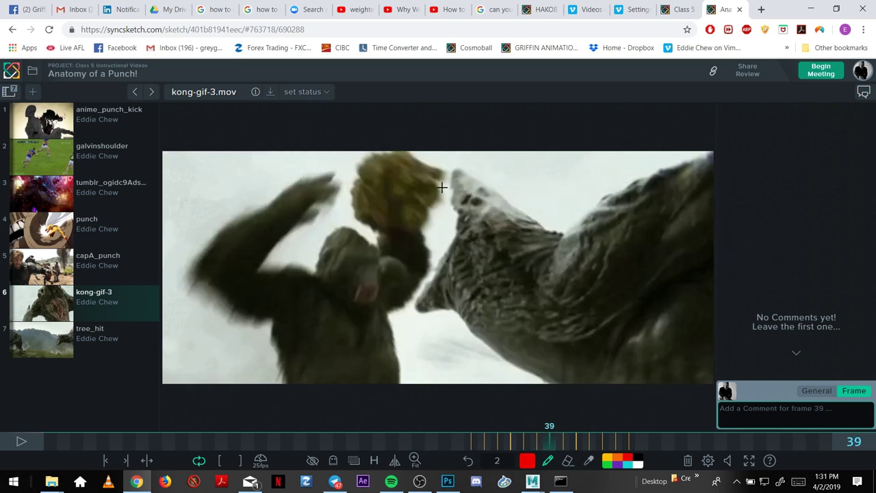
Mark the rock's path in red on frames 39 and 40, drawing a curved arrow across the creature's snout.
{"action": "key", "text": "Right"}
{"action": "left_click_drag", "start_coordinate": [433, 173], "coordinate": [434, 205]}
{"action": "key", "text": "Right"}
{"action": "left_click_drag", "start_coordinate": [478, 226], "coordinate": [454, 268]}
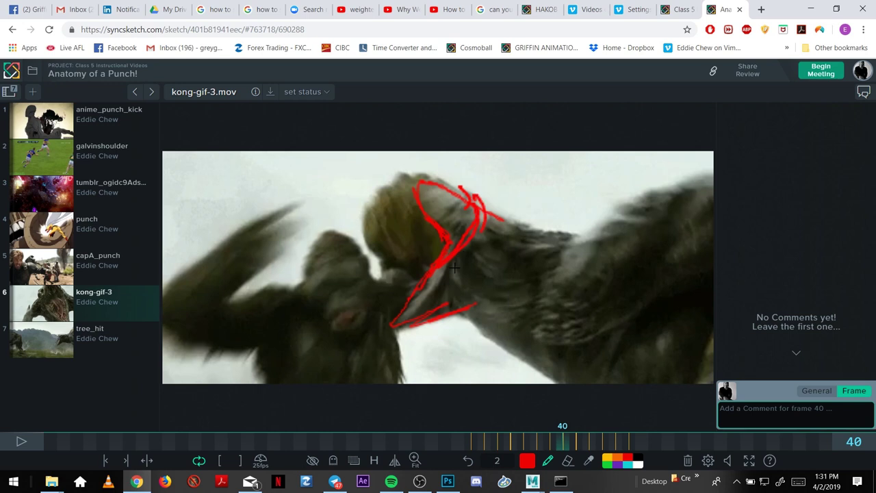
Review the annotated impact frames, scrub past the hit and play the clip.
{"action": "key", "text": "Right"}
{"action": "key", "text": "Right"}
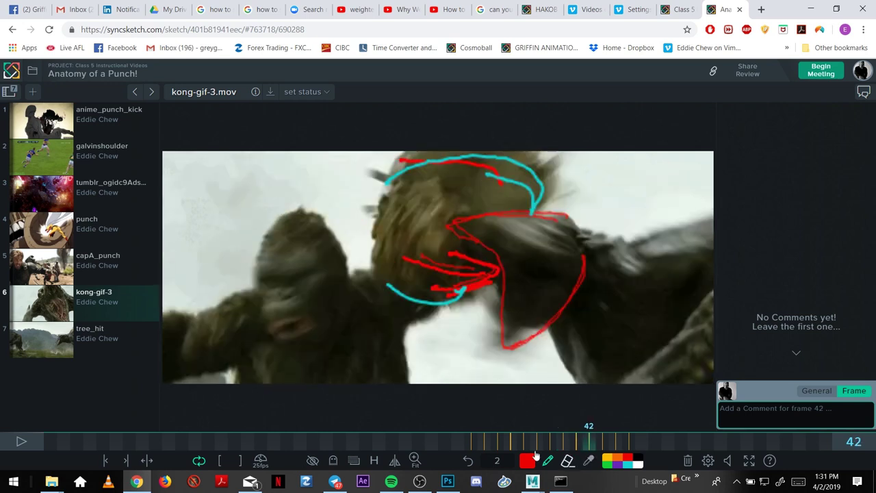
{"action": "key", "text": "Left"}
{"action": "mouse_move", "coordinate": [613, 443]}
{"action": "left_mouse_down"}
{"action": "mouse_move", "coordinate": [457, 428]}
{"action": "mouse_move", "coordinate": [648, 413]}
{"action": "mouse_move", "coordinate": [532, 430]}
{"action": "mouse_move", "coordinate": [657, 426]}
{"action": "left_mouse_up"}
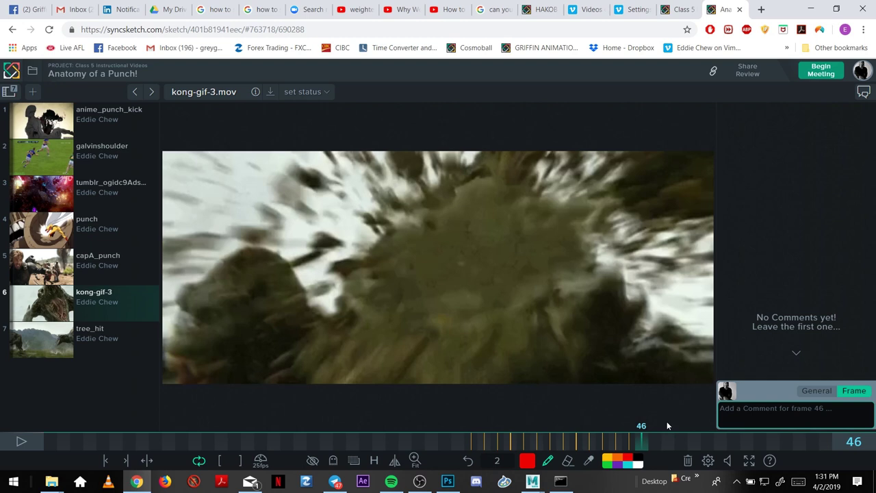
{"action": "key", "text": "space"}
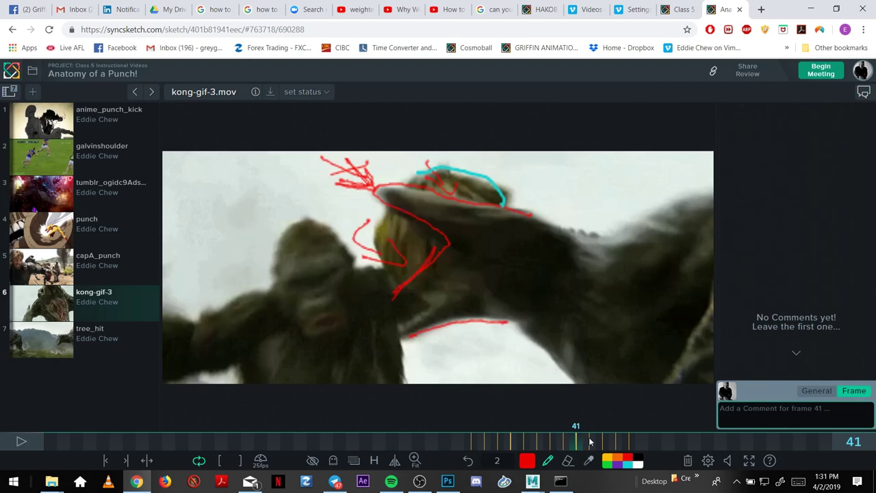
Go to frame 55 and draw three red arrows showing the downward direction of the creature's body.
{"action": "left_click", "coordinate": [748, 438]}
{"action": "key", "text": "Right"}
{"action": "left_click_drag", "start_coordinate": [593, 294], "coordinate": [661, 338]}
{"action": "left_click_drag", "start_coordinate": [636, 333], "coordinate": [683, 351]}
{"action": "left_click_drag", "start_coordinate": [508, 330], "coordinate": [590, 367]}
{"action": "left_click_drag", "start_coordinate": [577, 338], "coordinate": [530, 360]}
{"action": "left_click", "coordinate": [589, 231]}
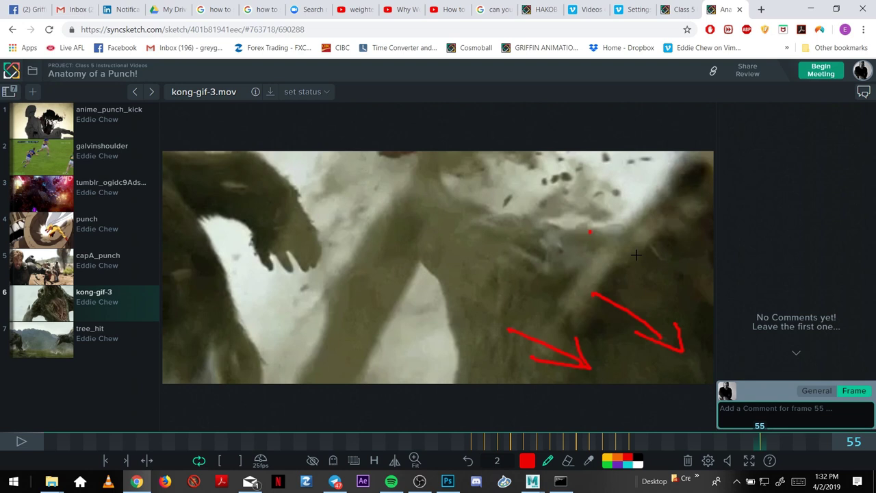
{"action": "left_click_drag", "start_coordinate": [636, 255], "coordinate": [673, 286]}
{"action": "left_click_drag", "start_coordinate": [675, 267], "coordinate": [673, 287]}
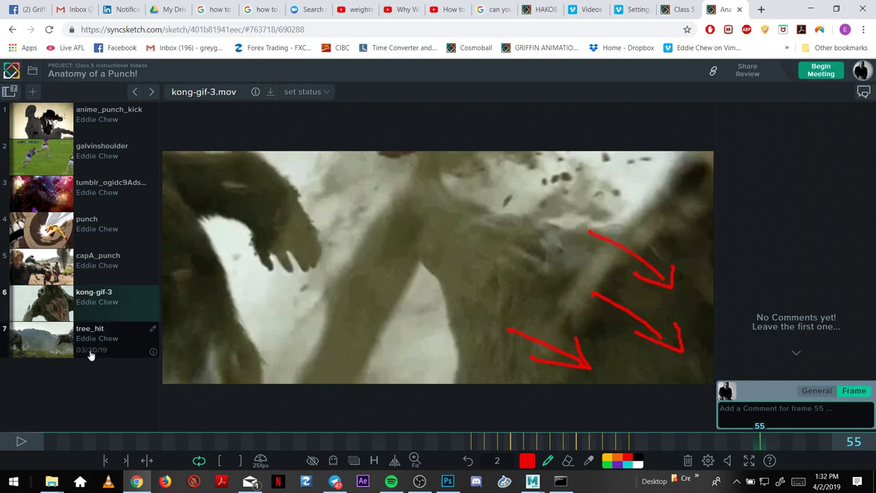
Open tree_hit.mov, play it and go to frame 23.
{"action": "left_click", "coordinate": [91, 354]}
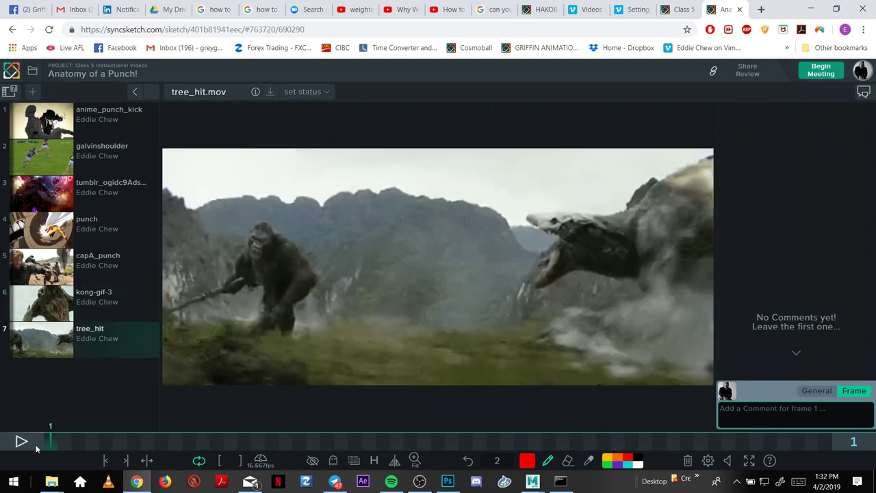
{"action": "left_click", "coordinate": [35, 445]}
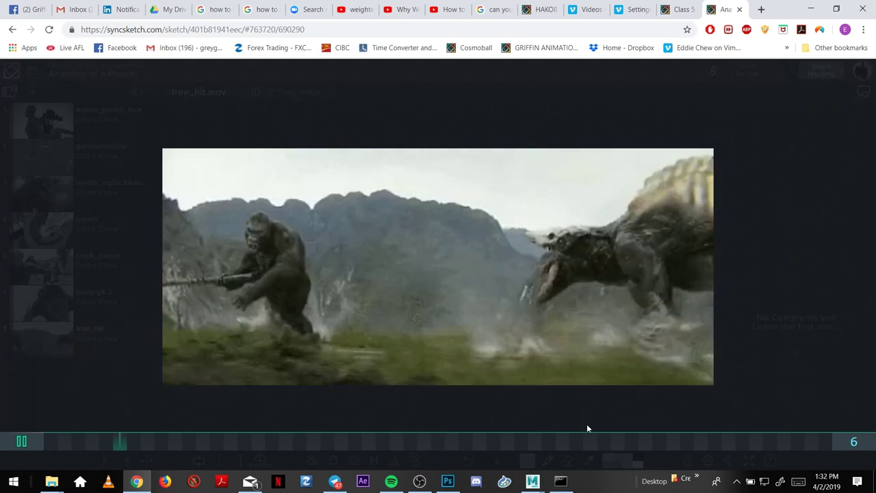
{"action": "left_click_drag", "start_coordinate": [120, 443], "coordinate": [354, 432]}
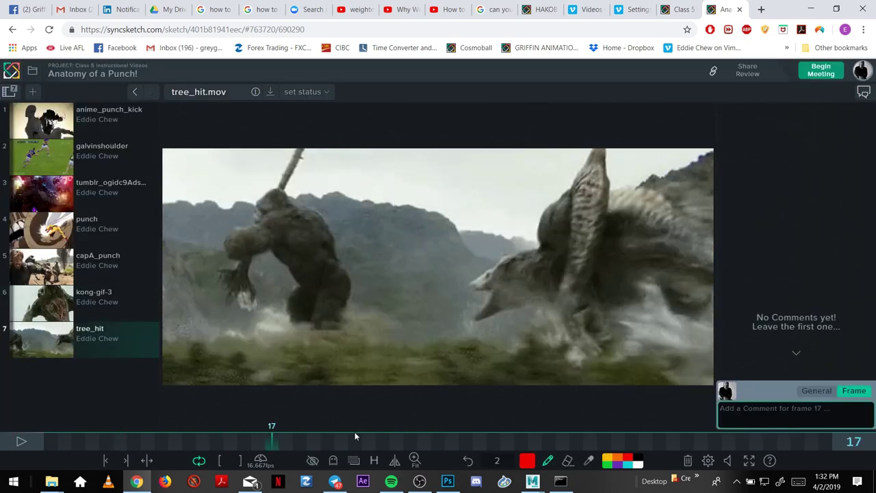
{"action": "left_click", "coordinate": [355, 435]}
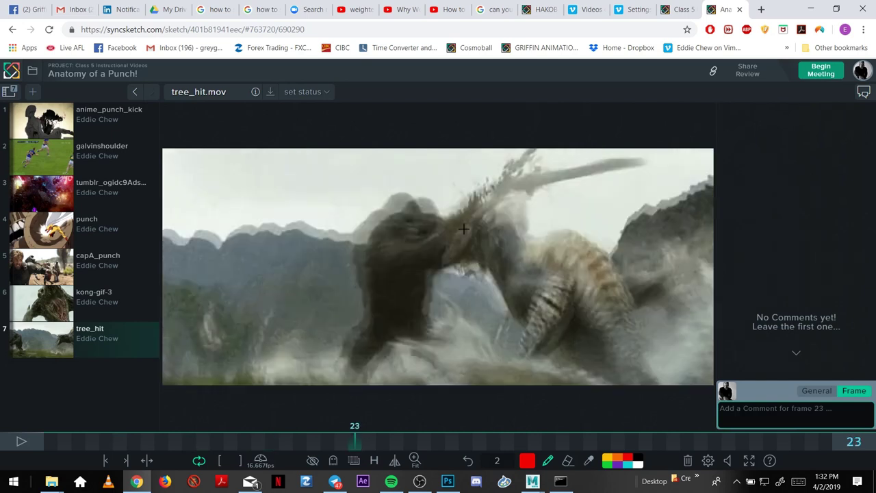
Step back to frame 19 and mark the swinging tree's position with red strokes on frames 20 and 21.
{"action": "key", "text": "Left"}
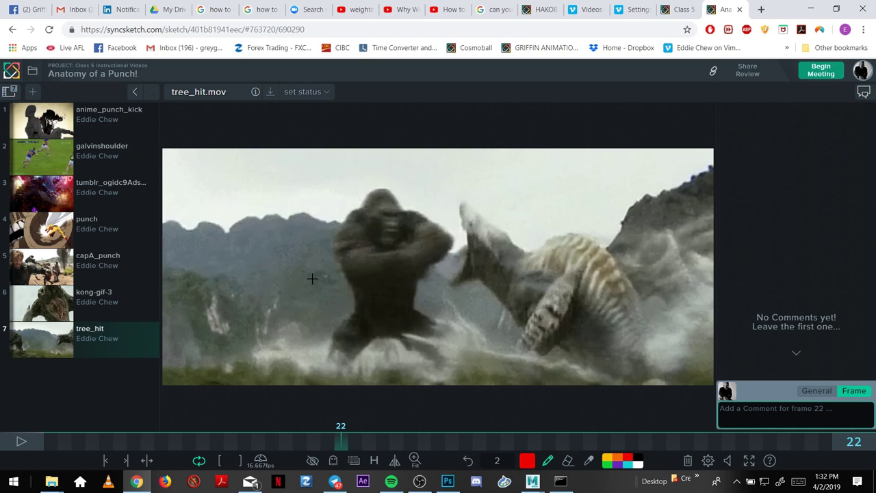
{"action": "key", "text": "Left"}
{"action": "key", "text": "Left"}
{"action": "key", "text": "Left"}
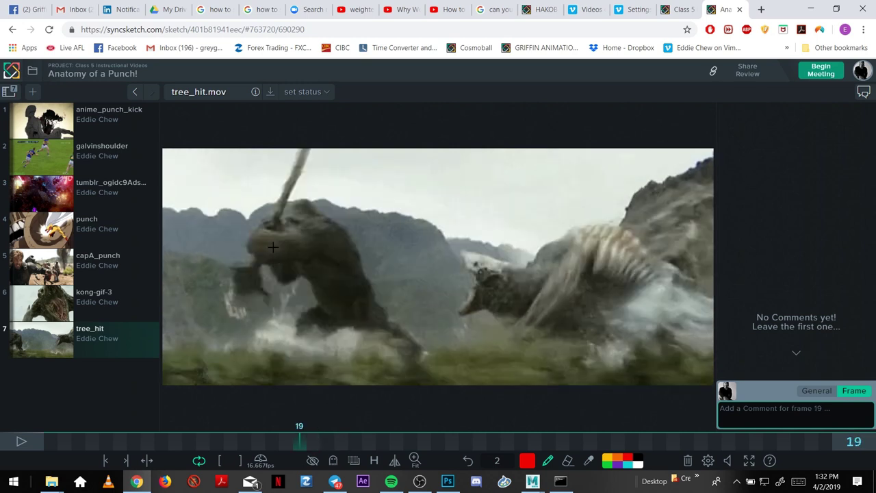
{"action": "key", "text": "Right"}
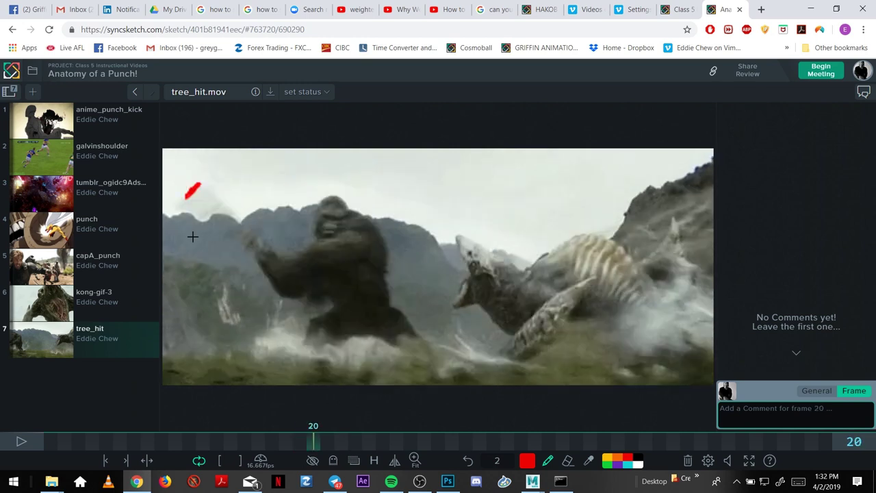
{"action": "key", "text": "Right"}
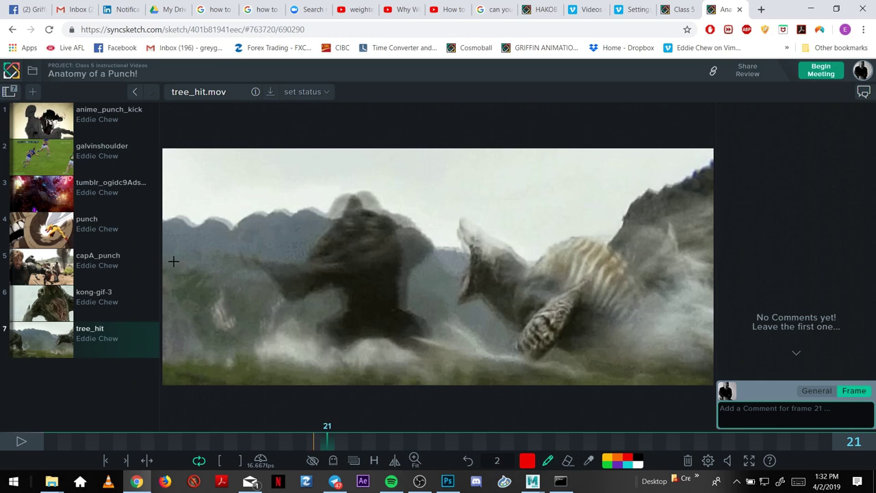
{"action": "key", "text": "Right"}
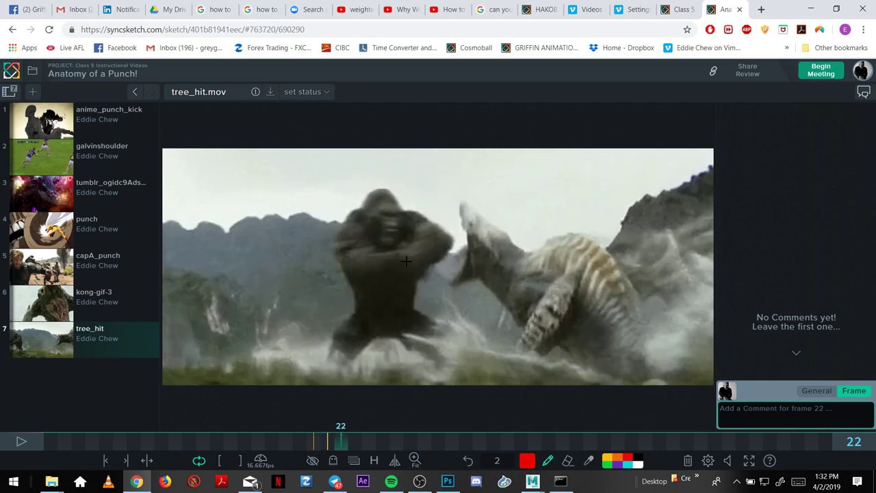
Mark the tree's tip in red on frame 23 and draw its angle from Kong's hands to a circled tip on frame 22.
{"action": "key", "text": "Right"}
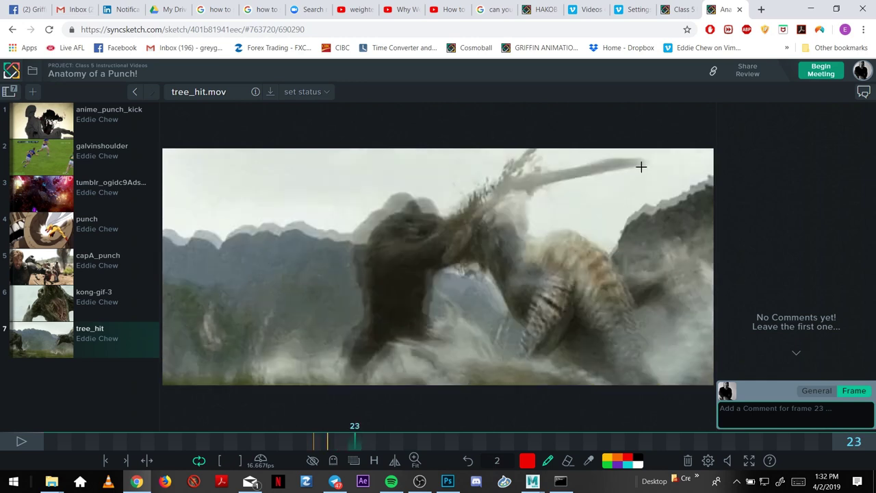
{"action": "key", "text": "Left"}
{"action": "left_click_drag", "start_coordinate": [401, 265], "coordinate": [437, 314]}
{"action": "key", "text": "Right"}
{"action": "key", "text": "Left"}
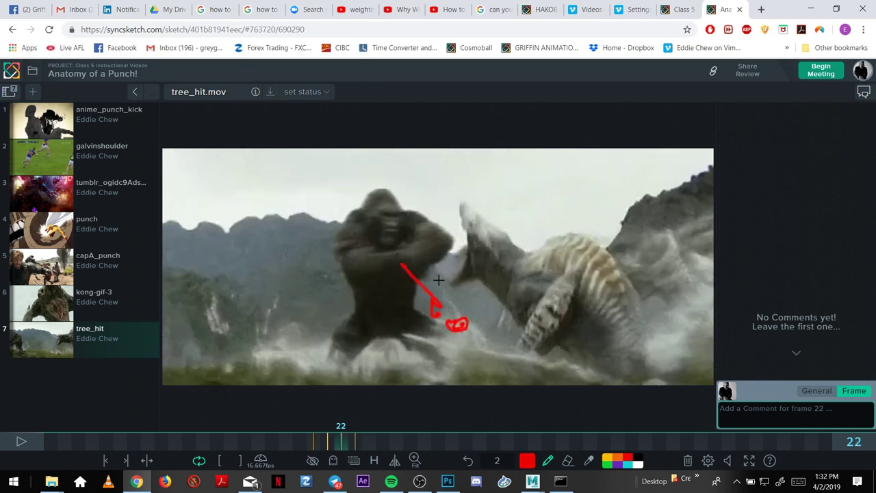
Trace the tree trunk with a red line on frame 19 and add a mark on frame 18.
{"action": "key", "text": "Left"}
{"action": "key", "text": "Left"}
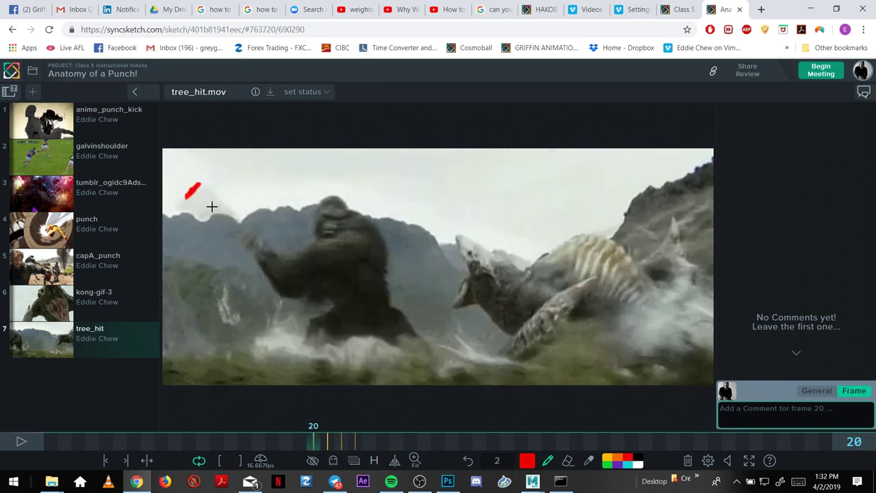
{"action": "key", "text": "Left"}
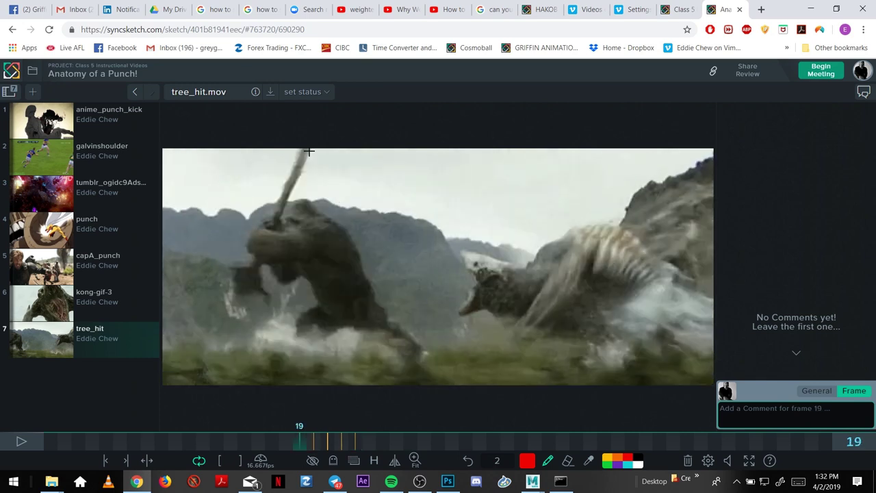
{"action": "left_click_drag", "start_coordinate": [309, 151], "coordinate": [271, 228]}
{"action": "key", "text": "Right"}
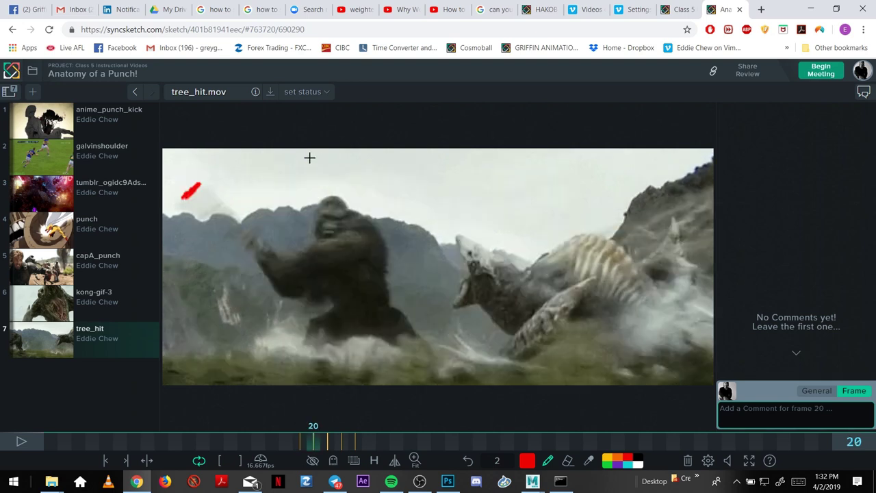
{"action": "key", "text": "Left"}
{"action": "key", "text": "Left"}
{"action": "key", "text": "Right"}
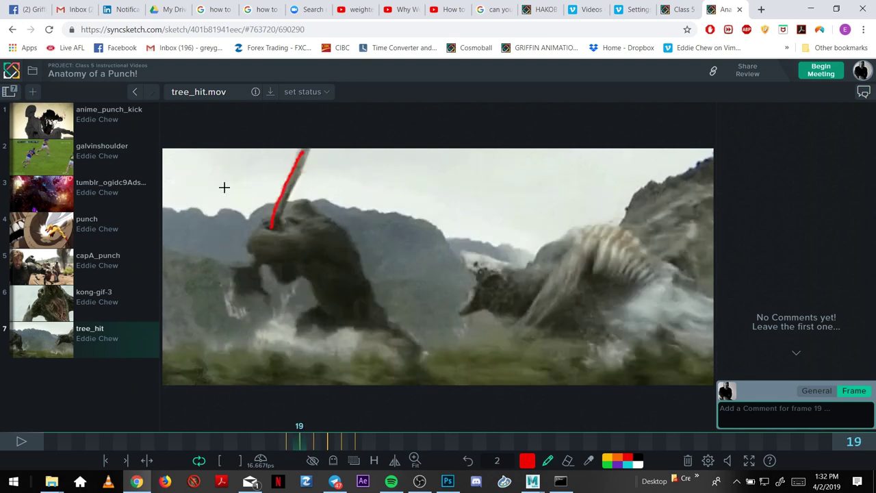
Draw red arcs leading into the tree's marked tip on frames 20, 22 and 23.
{"action": "key", "text": "Right"}
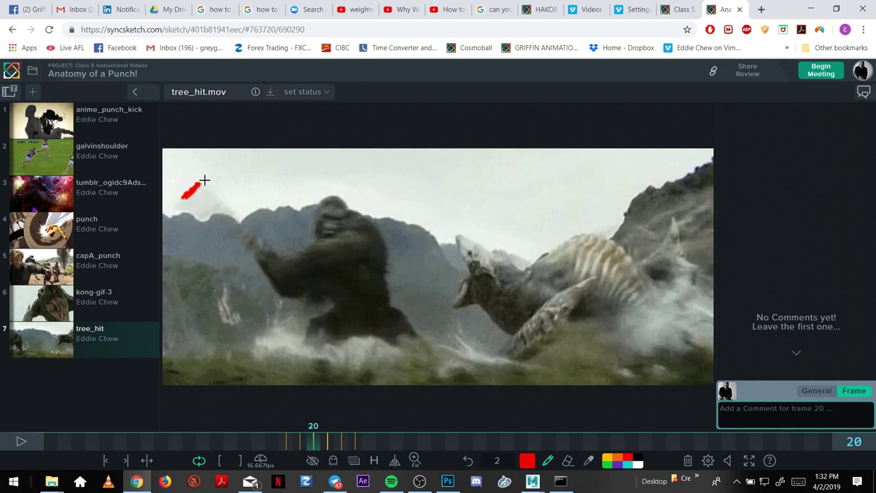
{"action": "key", "text": "Right"}
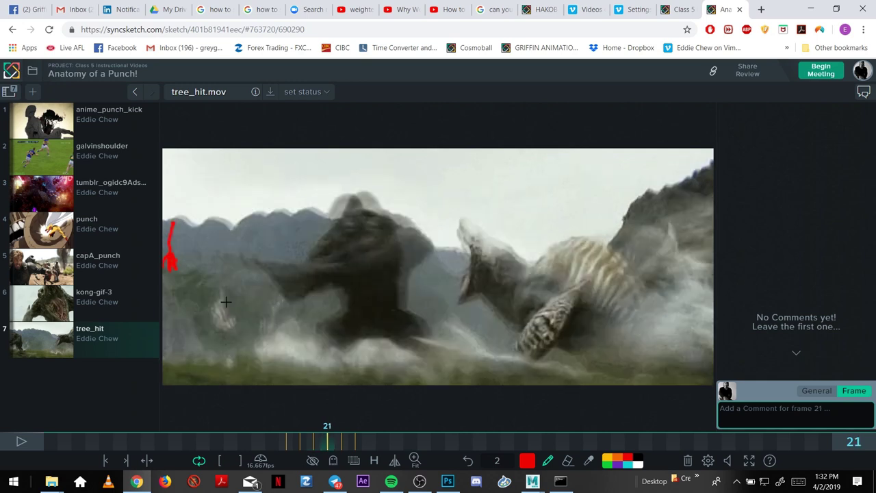
{"action": "key", "text": "Right"}
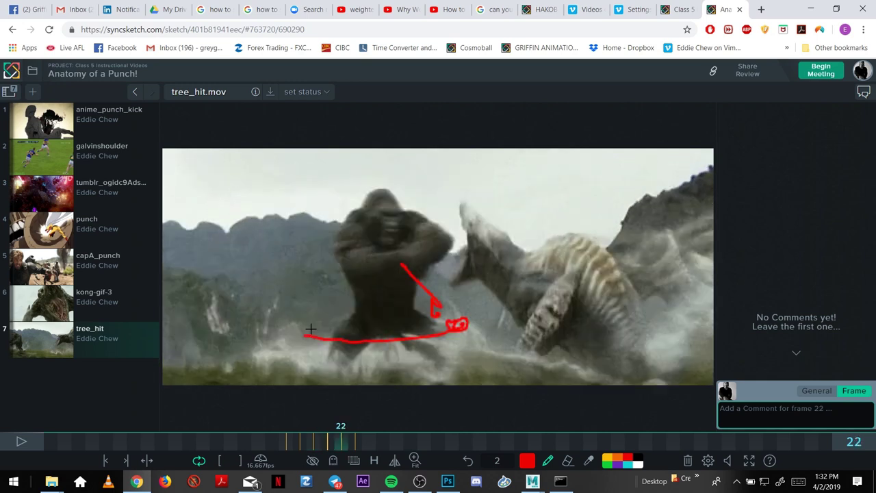
{"action": "key", "text": "Right"}
{"action": "key", "text": "Right"}
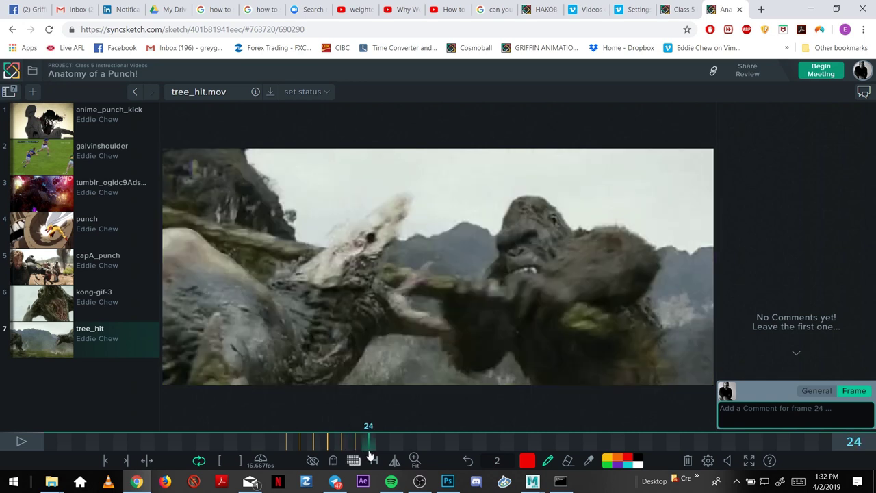
Scrub between frames 19 and 24 to examine the tree's annotated arc through the swing.
{"action": "left_click", "coordinate": [308, 445]}
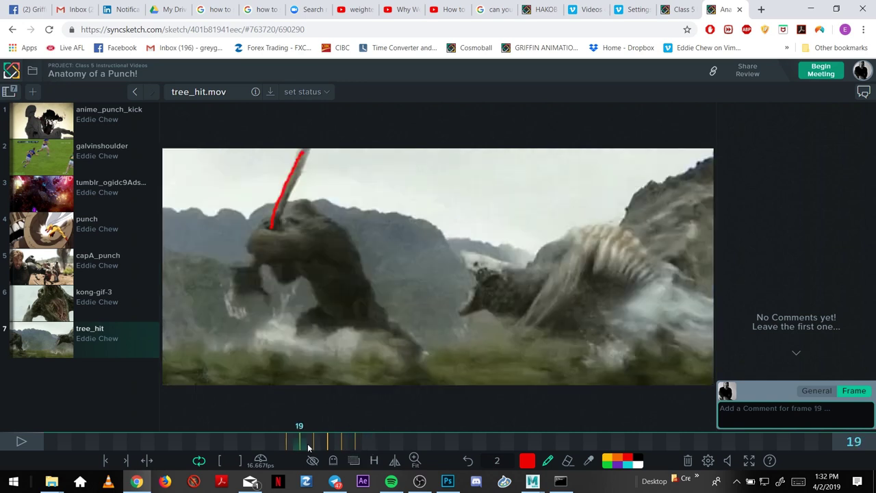
{"action": "left_click_drag", "start_coordinate": [308, 447], "coordinate": [346, 450]}
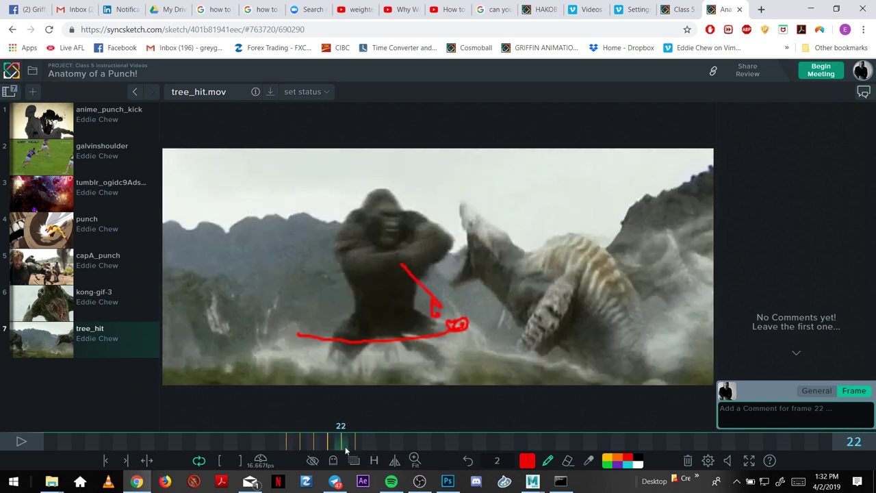
{"action": "left_click", "coordinate": [301, 445]}
{"action": "left_click_drag", "start_coordinate": [301, 445], "coordinate": [370, 458]}
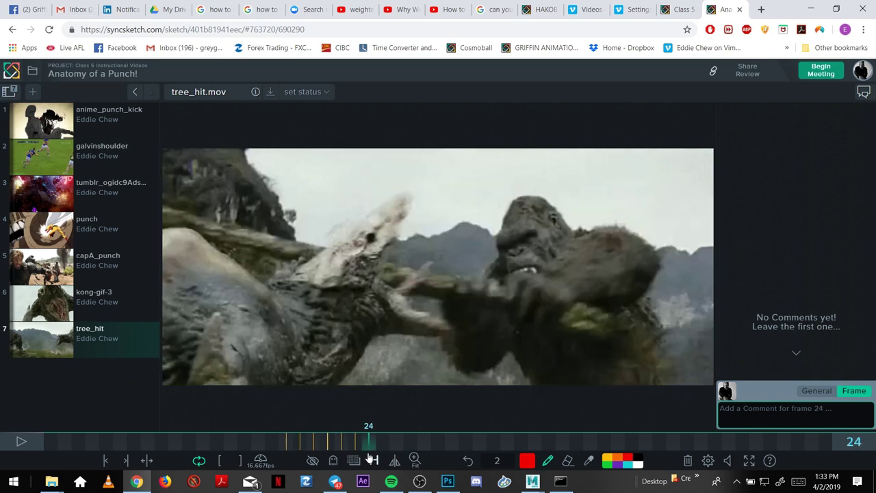
{"action": "key", "text": "Left"}
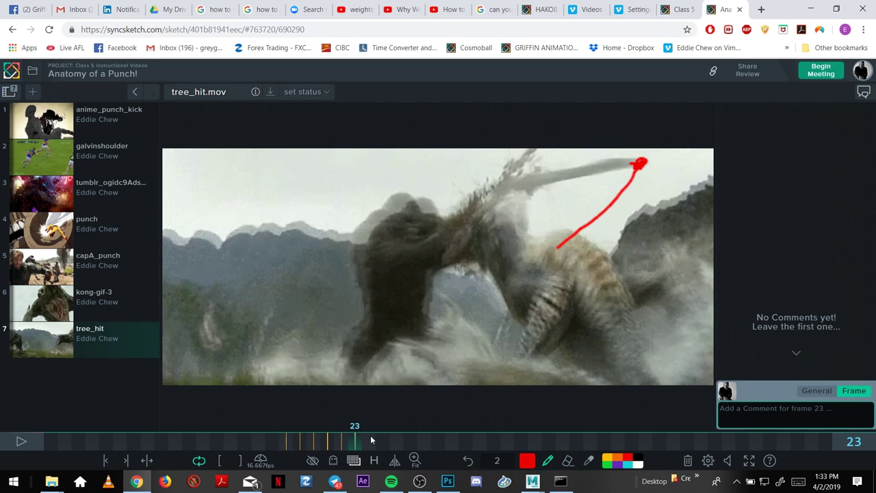
Mark the creature's jaw on frame 22 and its head and open mouth on frame 23 with red lines.
{"action": "key", "text": "Left"}
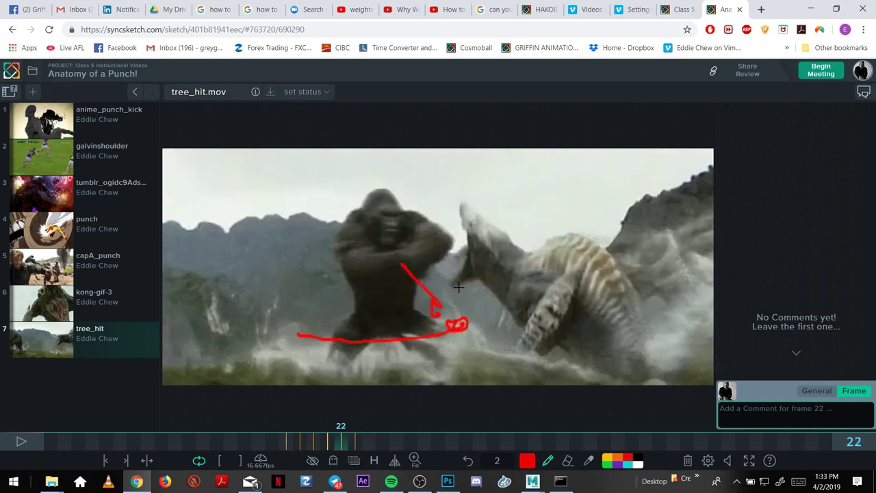
{"action": "key", "text": "Right"}
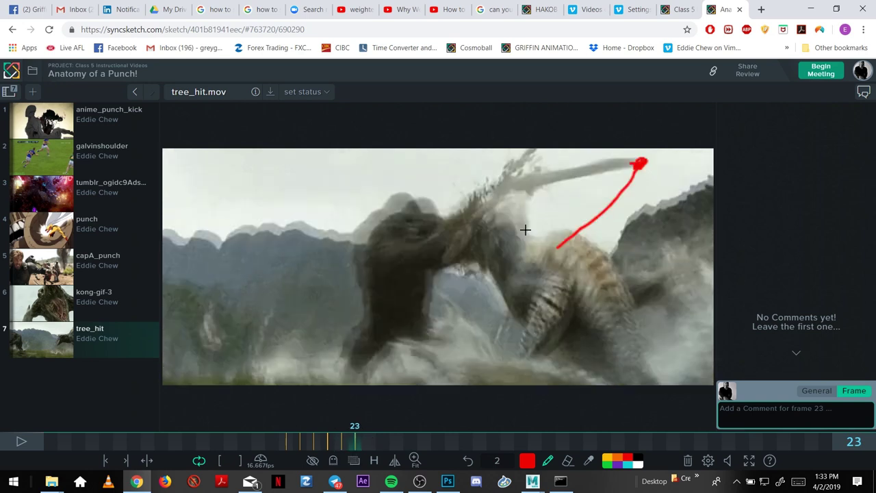
{"action": "mouse_move", "coordinate": [525, 230]}
{"action": "left_mouse_down"}
{"action": "mouse_move", "coordinate": [526, 199]}
{"action": "mouse_move", "coordinate": [466, 264]}
{"action": "left_mouse_up"}
{"action": "key", "text": "Left"}
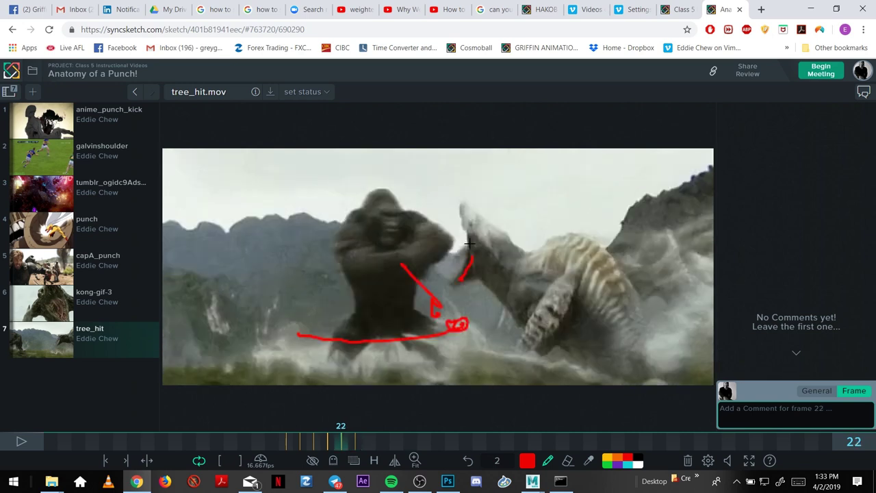
{"action": "key", "text": "Right"}
{"action": "key", "text": "Right"}
{"action": "key", "text": "Right"}
Scrub through the annotated swing and draw a red curve along the top of the creature's head on frame 25.
{"action": "left_click_drag", "start_coordinate": [286, 441], "coordinate": [334, 446]}
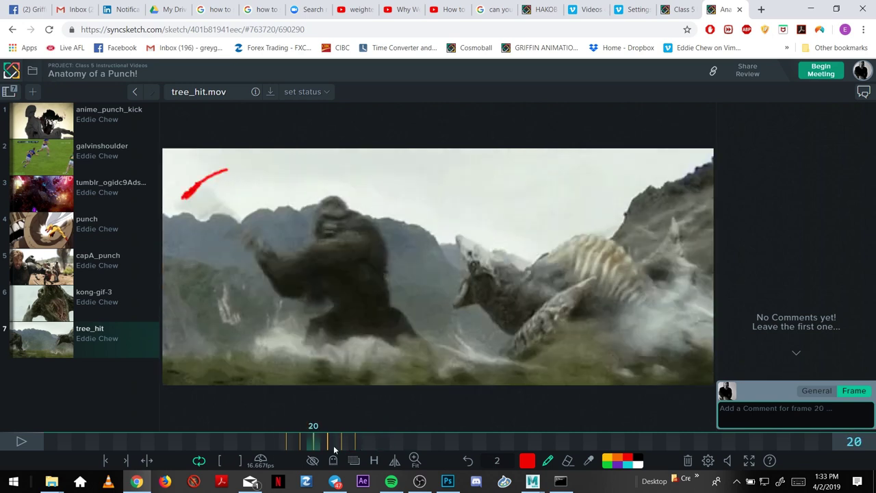
{"action": "left_click", "coordinate": [355, 443]}
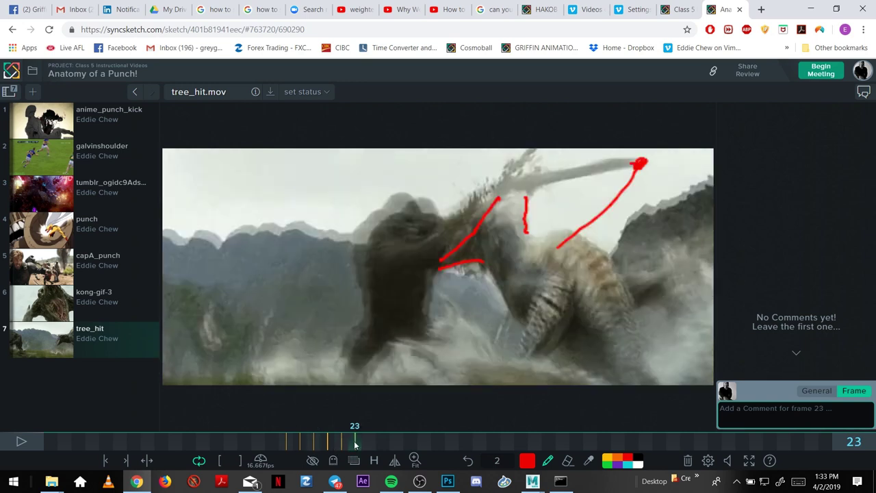
{"action": "key", "text": "Right"}
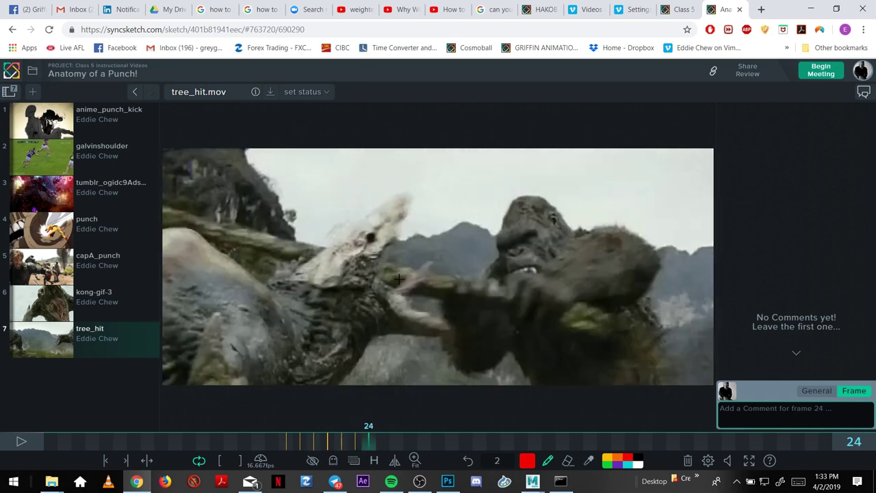
{"action": "key", "text": "Right"}
{"action": "mouse_move", "coordinate": [306, 264]}
{"action": "left_mouse_down"}
{"action": "mouse_move", "coordinate": [357, 217]}
{"action": "mouse_move", "coordinate": [430, 174]}
{"action": "left_mouse_up"}
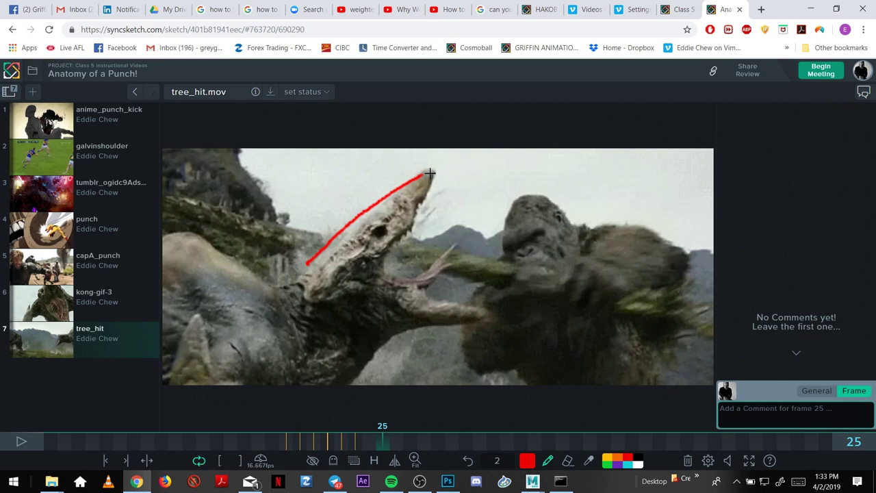
Step forward to frame 31 and back to frame 24 to examine how the creature's head and jaw react.
{"action": "key", "text": "Right"}
{"action": "key", "text": "Right"}
{"action": "key", "text": "Right"}
{"action": "key", "text": "Right"}
{"action": "key", "text": "Right"}
{"action": "key", "text": "Right"}
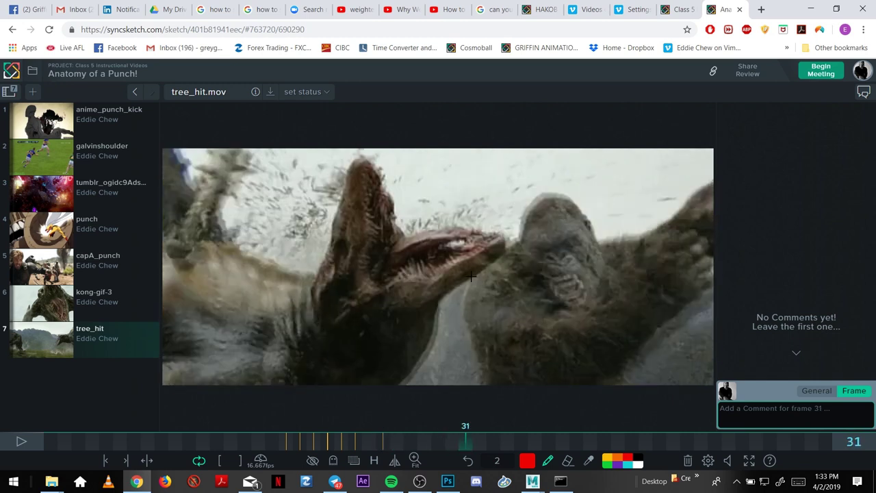
{"action": "key", "text": "Left"}
{"action": "key", "text": "Left"}
{"action": "key", "text": "Left"}
{"action": "key", "text": "Left"}
{"action": "key", "text": "Left"}
{"action": "key", "text": "Left"}
{"action": "key", "text": "Left"}
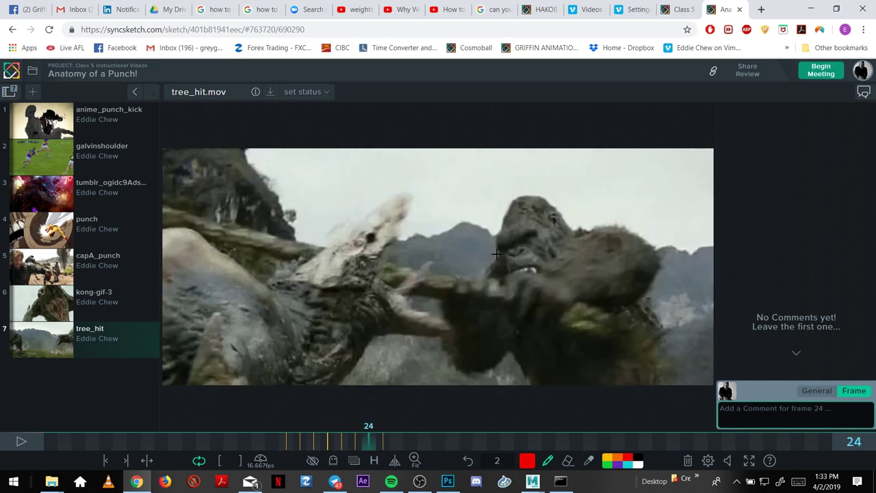
Outline the creature's open jaws on frame 25, mark frames 26 to 28 in red and scrub to frame 30.
{"action": "key", "text": "Right"}
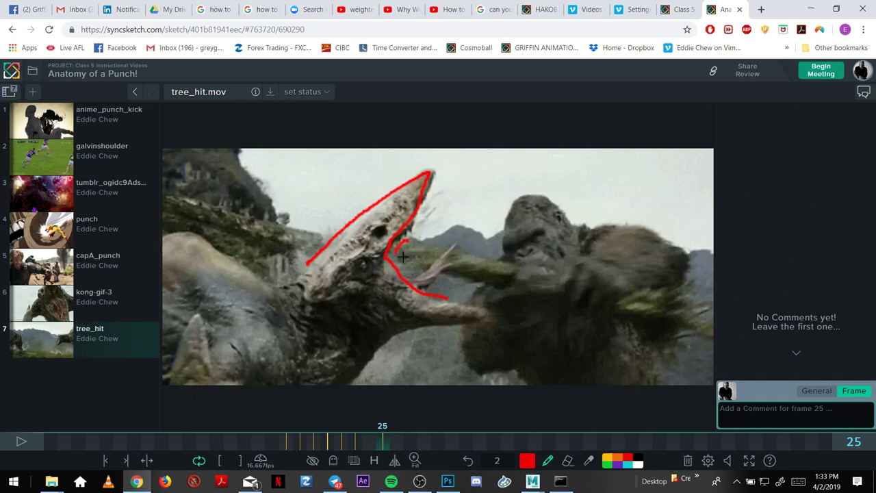
{"action": "key", "text": "Right"}
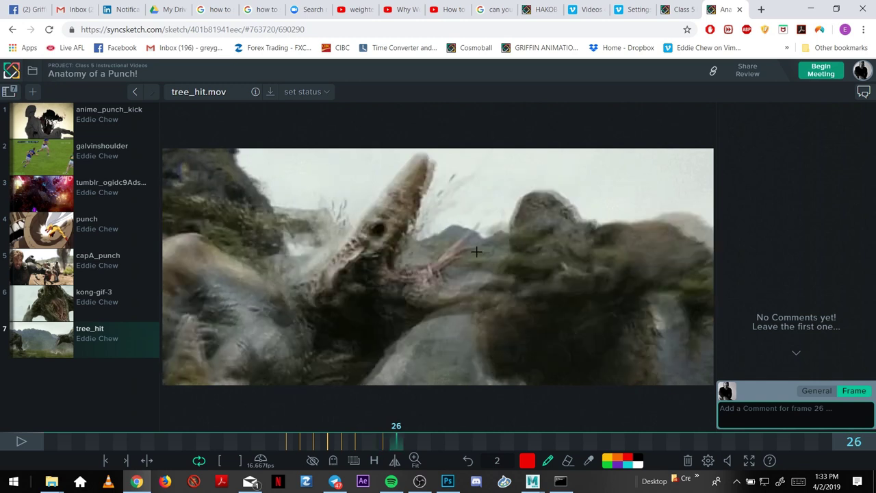
{"action": "mouse_move", "coordinate": [476, 252]}
{"action": "left_mouse_down"}
{"action": "mouse_move", "coordinate": [449, 260]}
{"action": "mouse_move", "coordinate": [504, 233]}
{"action": "left_mouse_up"}
{"action": "key", "text": "Right"}
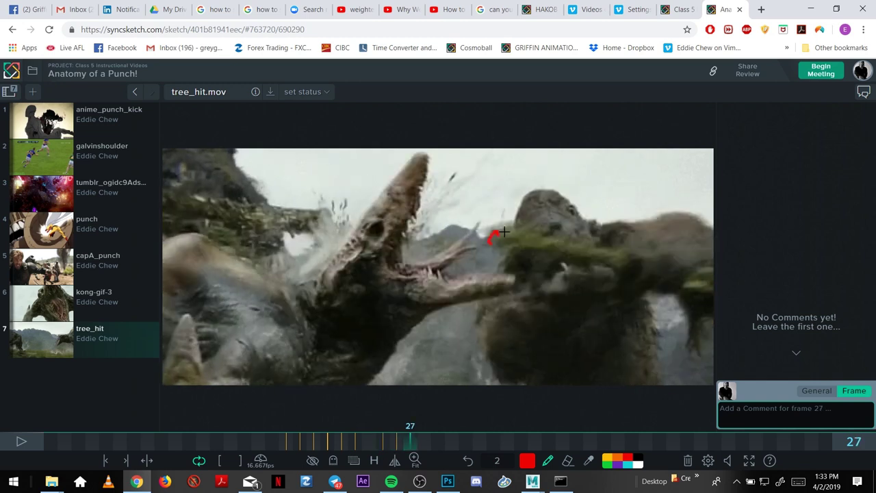
{"action": "key", "text": "Right"}
{"action": "left_click_drag", "start_coordinate": [674, 183], "coordinate": [680, 177]}
{"action": "key", "text": "Right"}
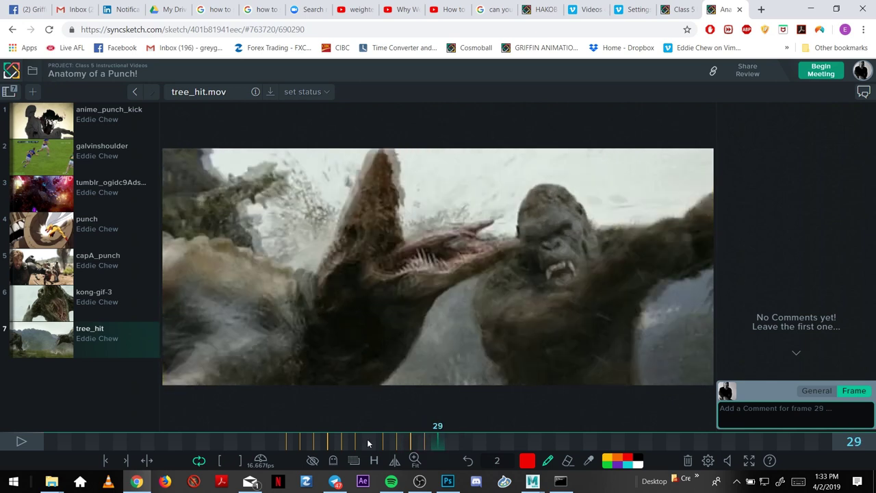
{"action": "mouse_move", "coordinate": [367, 440]}
{"action": "left_mouse_down"}
{"action": "mouse_move", "coordinate": [357, 442]}
{"action": "mouse_move", "coordinate": [445, 443]}
{"action": "mouse_move", "coordinate": [430, 427]}
{"action": "mouse_move", "coordinate": [388, 427]}
{"action": "mouse_move", "coordinate": [500, 422]}
{"action": "mouse_move", "coordinate": [307, 442]}
{"action": "mouse_move", "coordinate": [451, 442]}
{"action": "left_mouse_up"}
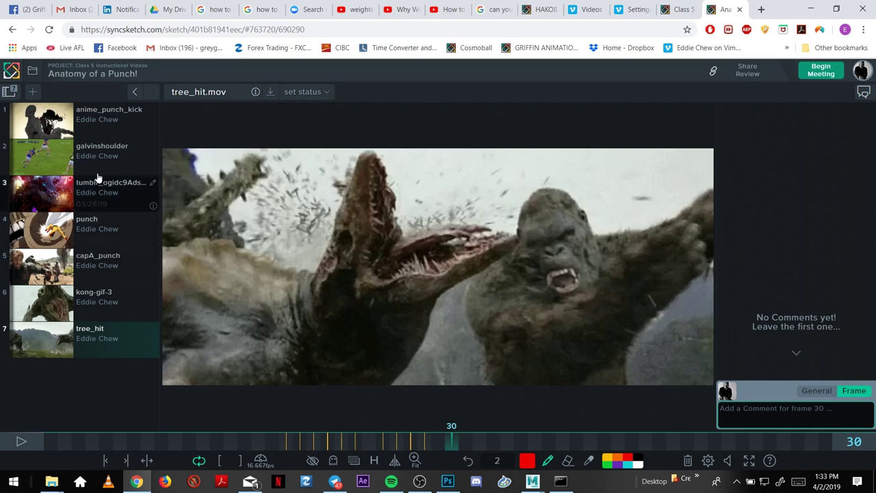
Open anime_punch_kick.mov and play it.
{"action": "left_click", "coordinate": [97, 121]}
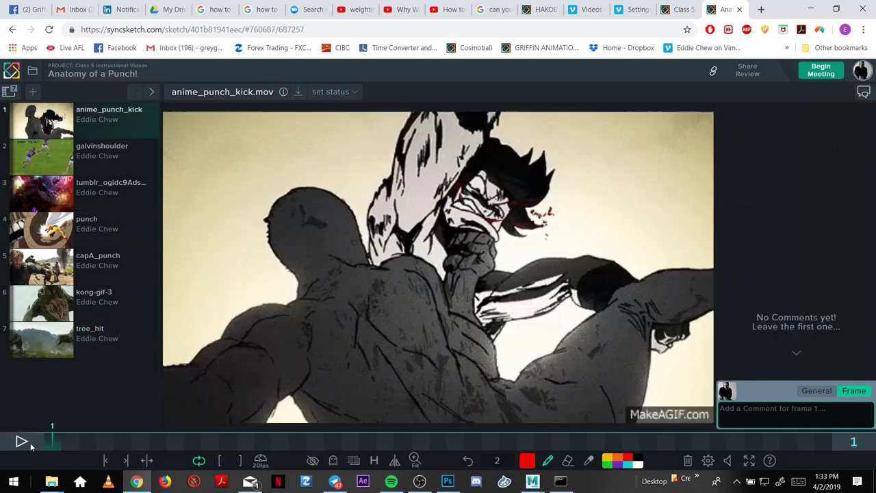
{"action": "left_click", "coordinate": [30, 443]}
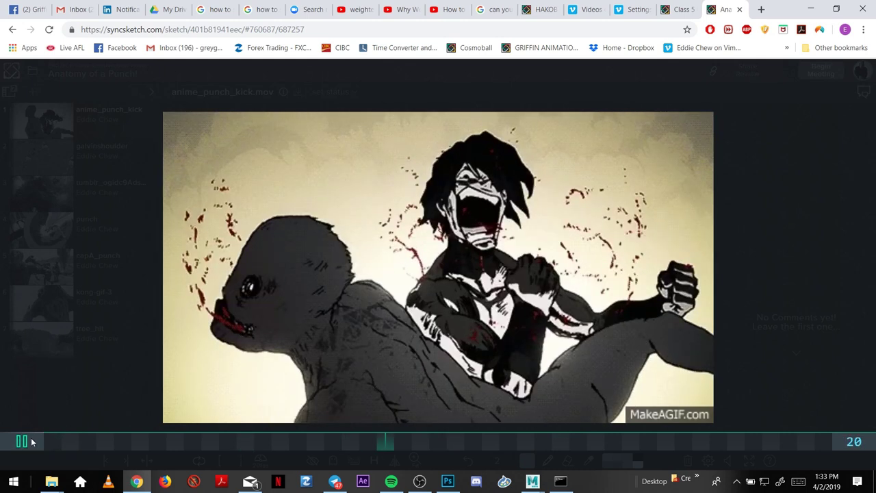
Return to frame 1, mark the fighter's raised arm in red, and circle the impact point on the creature's belly on frame 2.
{"action": "left_click", "coordinate": [52, 443]}
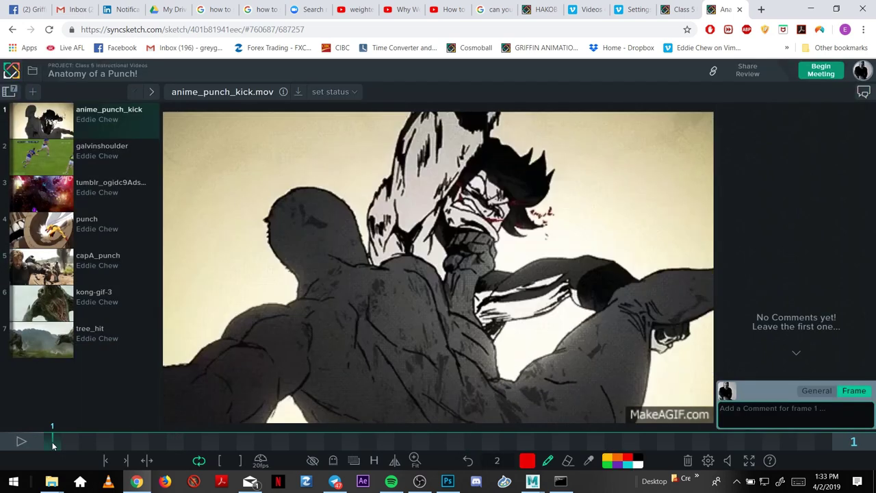
{"action": "mouse_move", "coordinate": [52, 442]}
{"action": "left_mouse_down"}
{"action": "mouse_move", "coordinate": [81, 444]}
{"action": "mouse_move", "coordinate": [141, 423]}
{"action": "mouse_move", "coordinate": [43, 431]}
{"action": "left_mouse_up"}
{"action": "mouse_move", "coordinate": [497, 123]}
{"action": "left_mouse_down"}
{"action": "mouse_move", "coordinate": [456, 122]}
{"action": "mouse_move", "coordinate": [484, 153]}
{"action": "left_mouse_up"}
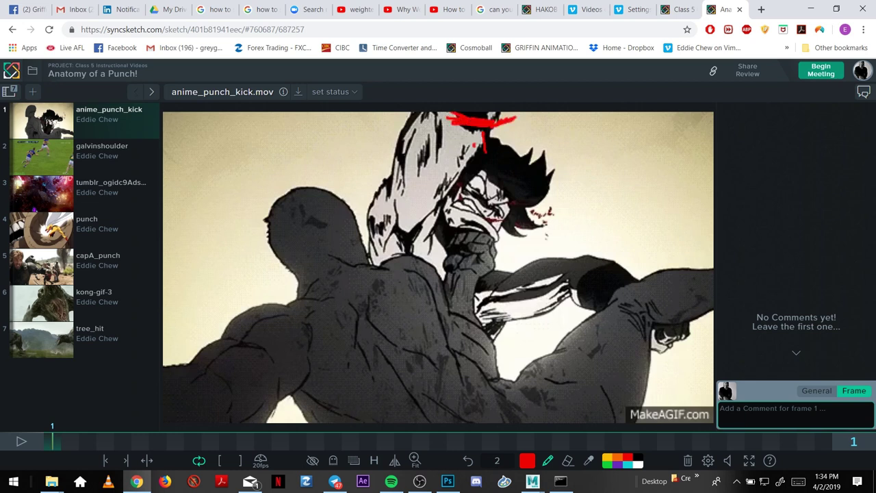
{"action": "key", "text": "Right"}
{"action": "left_click_drag", "start_coordinate": [519, 374], "coordinate": [473, 364]}
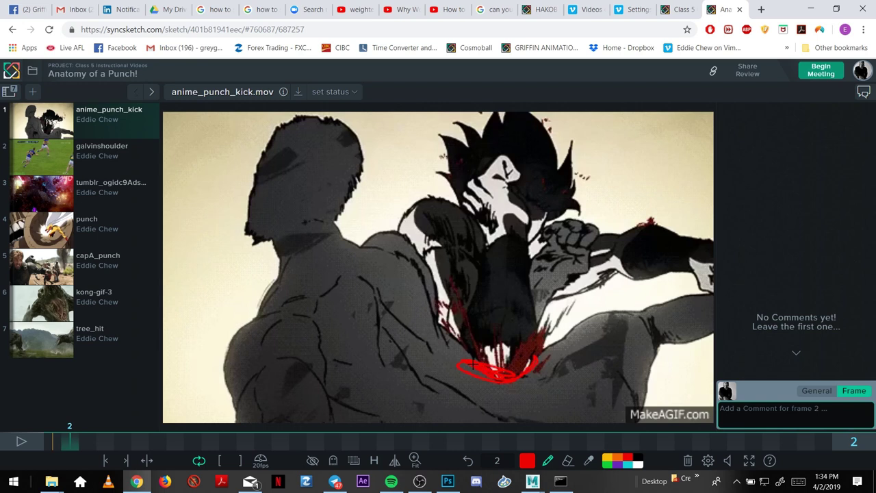
Step forward from frame 3 to frame 18 to examine how the bodies settle after the impact.
{"action": "key", "text": "Right"}
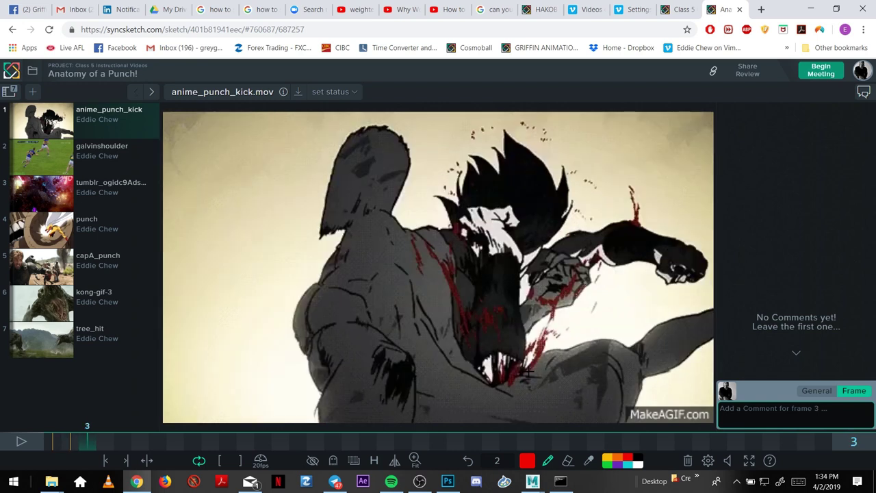
{"action": "key", "text": "Right"}
{"action": "key", "text": "Right"}
{"action": "key", "text": "Right"}
{"action": "key", "text": "Right"}
{"action": "key", "text": "Right"}
{"action": "key", "text": "Right"}
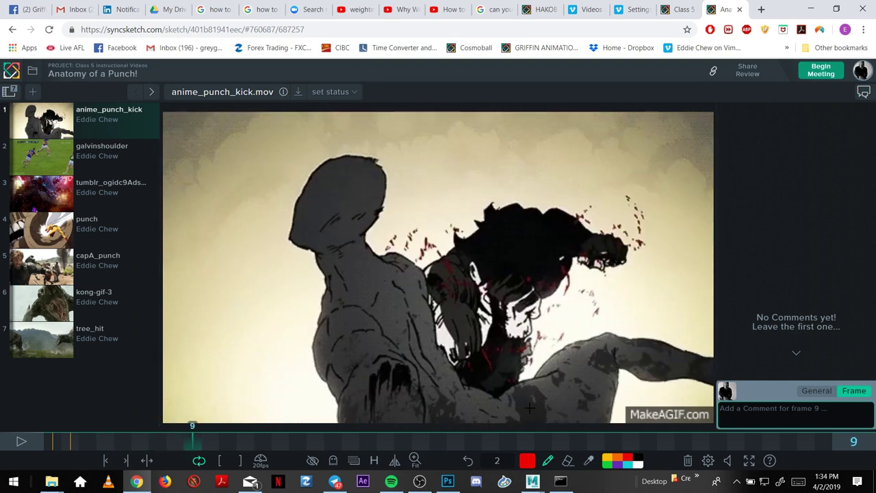
{"action": "key", "text": "Right"}
{"action": "key", "text": "Right"}
{"action": "key", "text": "Right"}
{"action": "key", "text": "Right"}
{"action": "key", "text": "Right"}
{"action": "key", "text": "Right"}
{"action": "key", "text": "Right"}
{"action": "key", "text": "Right"}
{"action": "key", "text": "Right"}
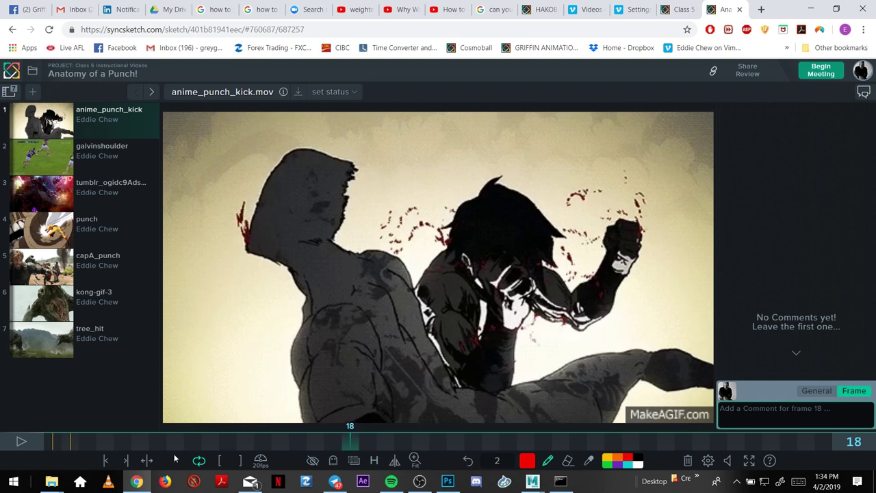
On frame 16, draw a red curve under the buried fist and arrows pointing down into the impact point.
{"action": "left_click", "coordinate": [70, 442]}
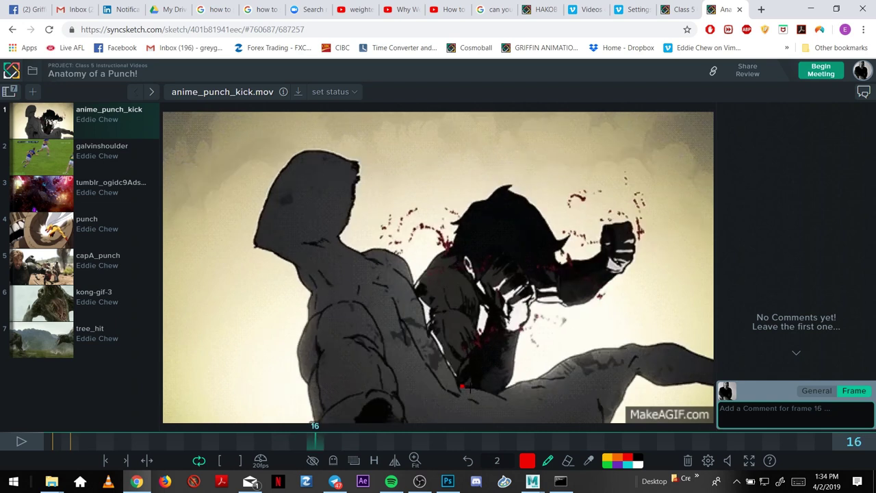
{"action": "left_click_drag", "start_coordinate": [458, 379], "coordinate": [514, 380]}
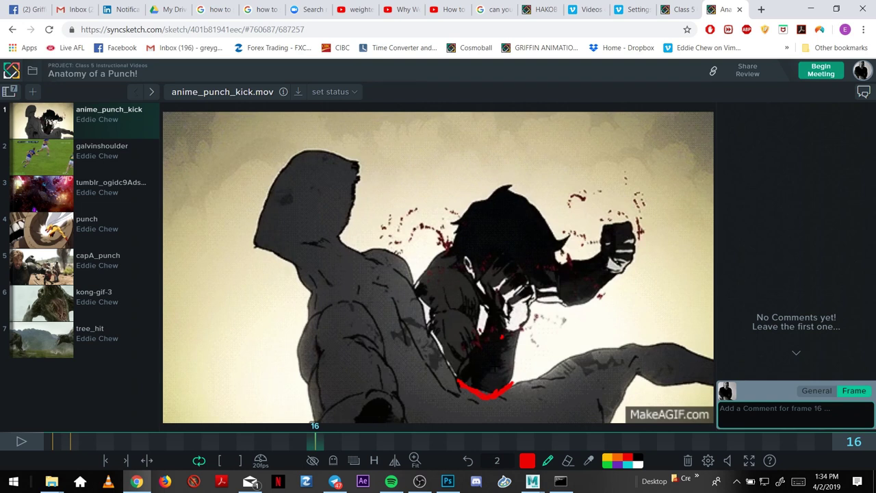
{"action": "left_click_drag", "start_coordinate": [500, 337], "coordinate": [500, 360]}
{"action": "left_click_drag", "start_coordinate": [565, 323], "coordinate": [537, 360]}
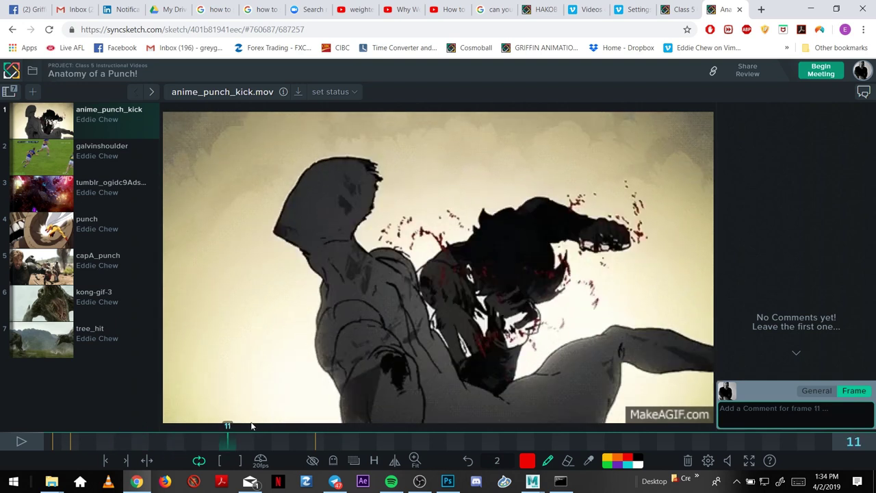
Scrub between frames 16 and 10, and draw a red upward arrow below the fighter's rear fist on frame 11.
{"action": "left_click_drag", "start_coordinate": [251, 425], "coordinate": [111, 441]}
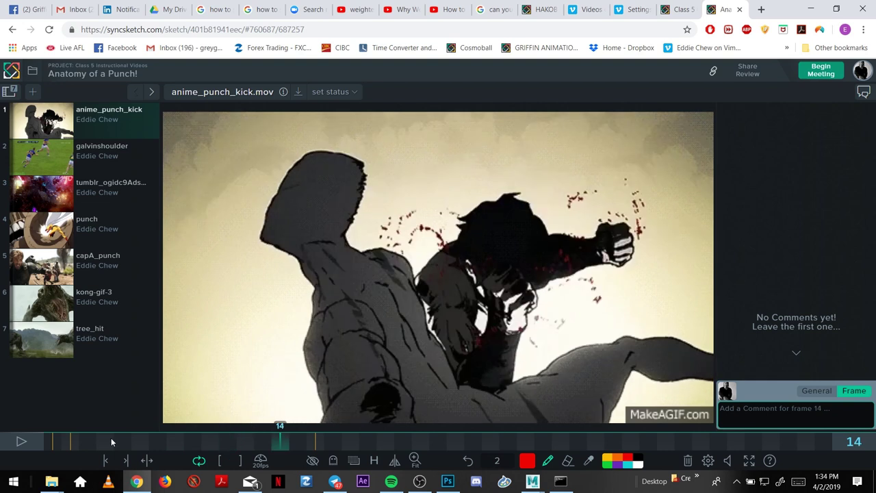
{"action": "left_click", "coordinate": [268, 433]}
{"action": "key", "text": "Right"}
{"action": "key", "text": "Right"}
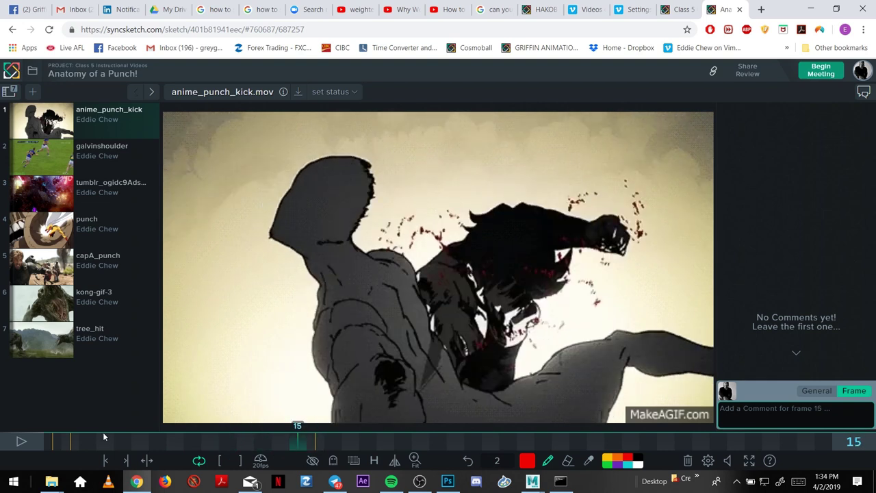
{"action": "left_click", "coordinate": [317, 440]}
{"action": "left_click_drag", "start_coordinate": [317, 441], "coordinate": [210, 441]}
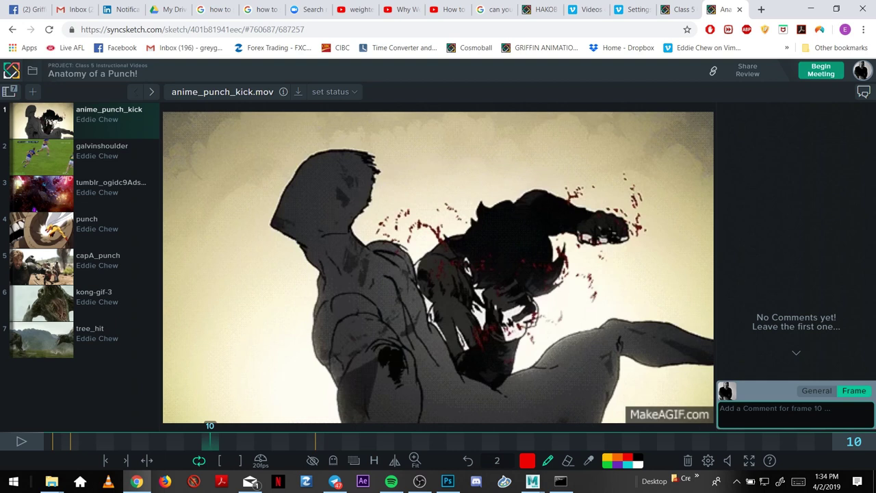
{"action": "key", "text": "Right"}
{"action": "left_click_drag", "start_coordinate": [600, 295], "coordinate": [605, 262]}
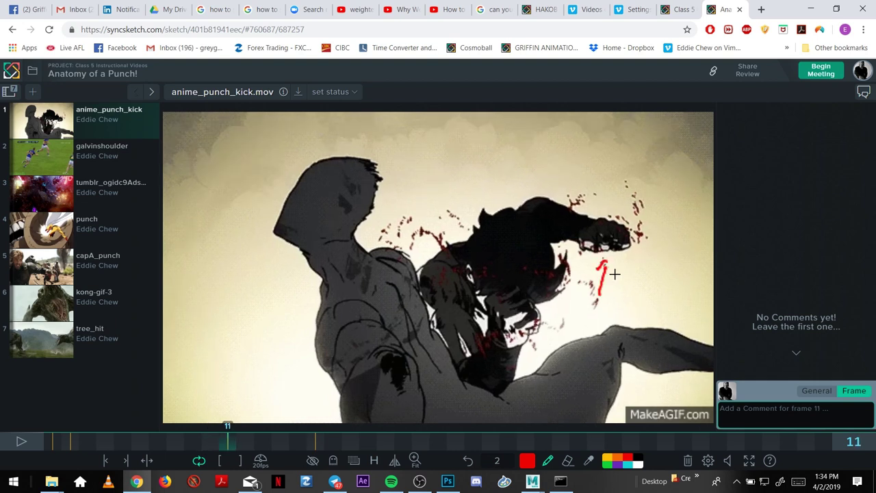
Jump to annotated frame 16 and draw red strokes above the fighter's shoulder and beside the head.
{"action": "key", "text": "shift+Right"}
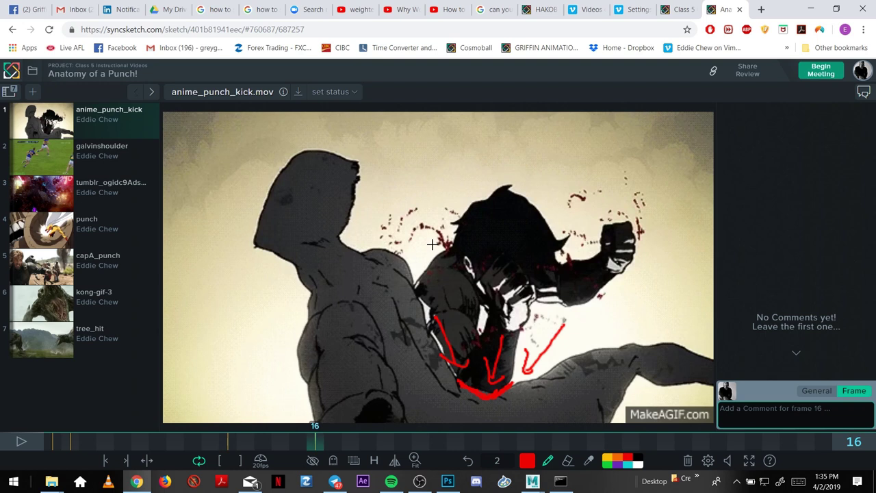
{"action": "left_click_drag", "start_coordinate": [433, 245], "coordinate": [444, 274]}
{"action": "left_click_drag", "start_coordinate": [430, 191], "coordinate": [453, 241]}
Scrub between frames 17 and 25 to compare the poses before and after both heads snap into the scream.
{"action": "left_click", "coordinate": [407, 441]}
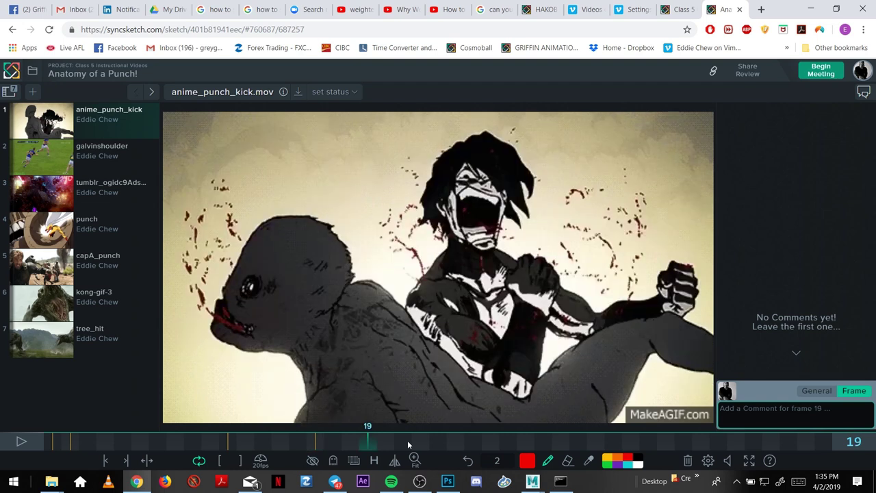
{"action": "left_click", "coordinate": [349, 443]}
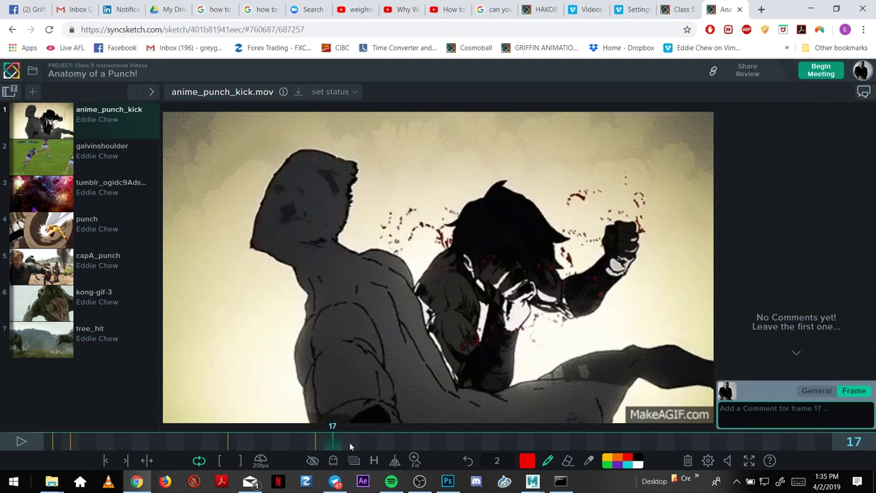
{"action": "left_click", "coordinate": [357, 442]}
{"action": "key", "text": "Right"}
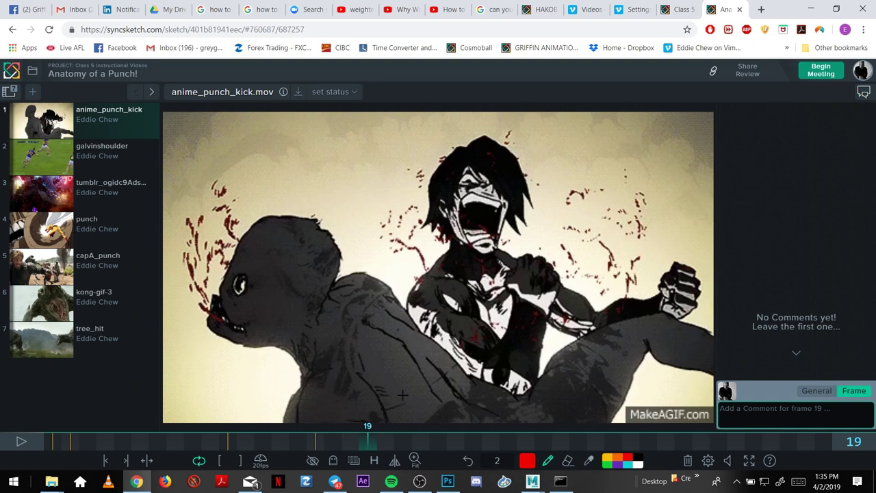
{"action": "left_click", "coordinate": [354, 444]}
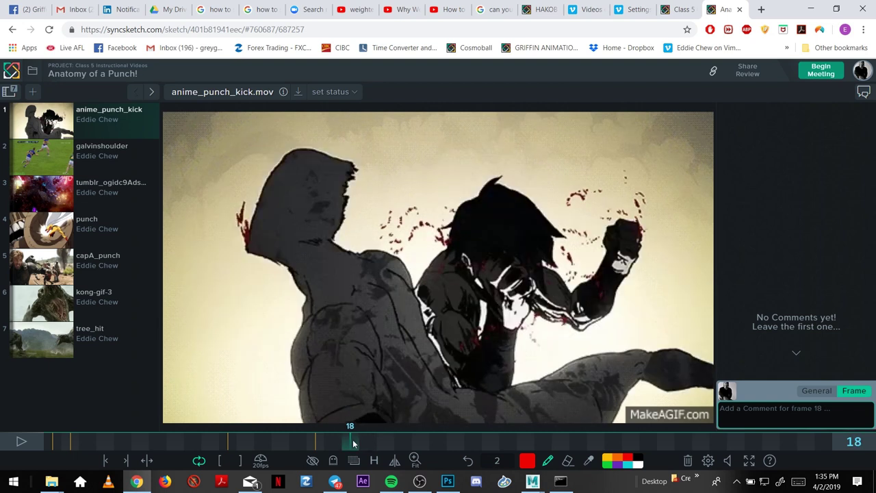
{"action": "key", "text": "Right"}
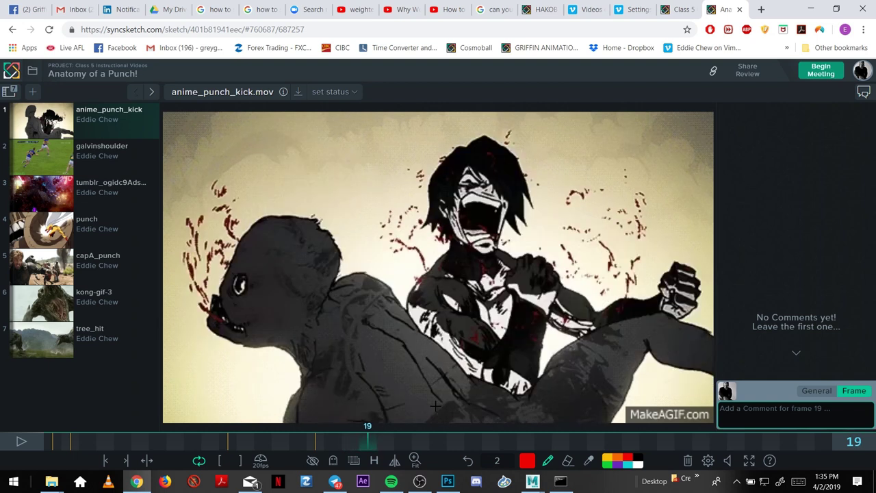
{"action": "left_click", "coordinate": [472, 442]}
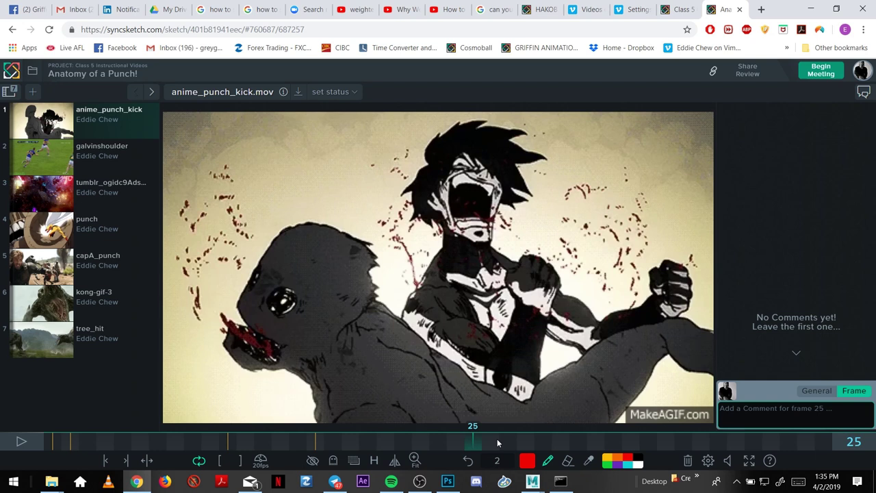
{"action": "left_click", "coordinate": [375, 442]}
{"action": "left_click", "coordinate": [394, 441]}
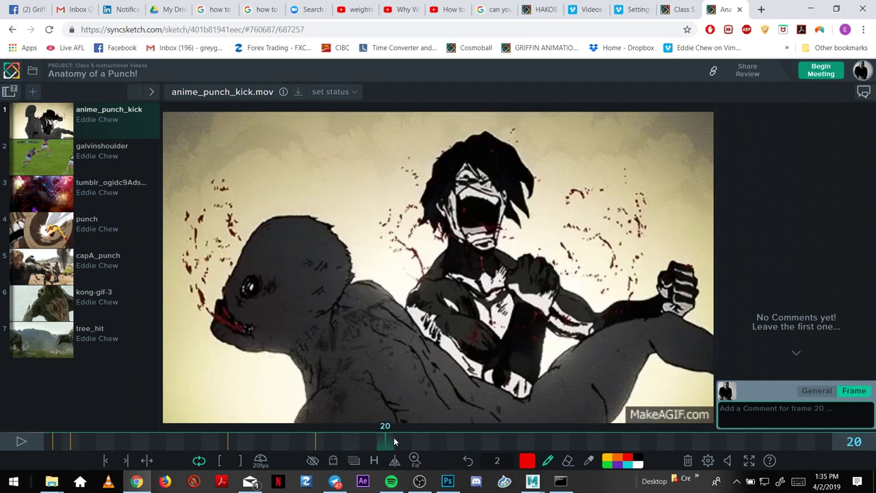
On frame 19, draw red arrows at both heads and curves along the impact point and the creature's folded body.
{"action": "key", "text": "Left"}
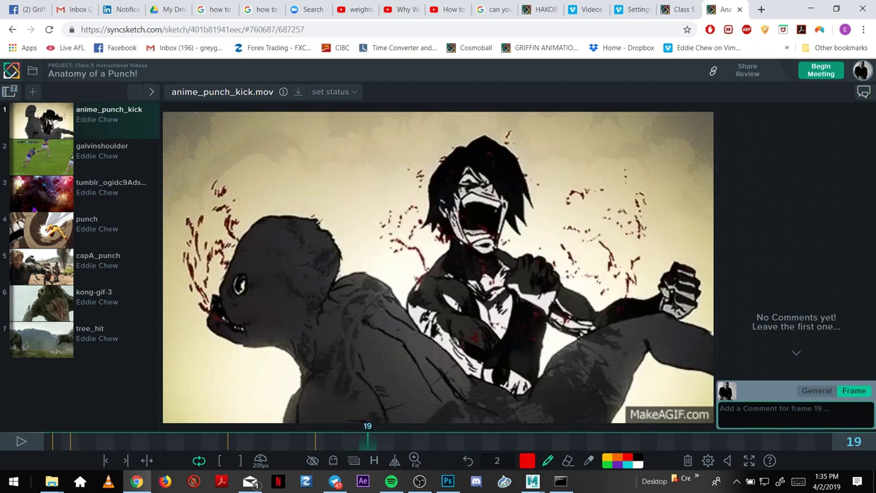
{"action": "mouse_move", "coordinate": [518, 219]}
{"action": "left_mouse_down"}
{"action": "mouse_move", "coordinate": [537, 241]}
{"action": "mouse_move", "coordinate": [531, 223]}
{"action": "left_mouse_up"}
{"action": "left_click_drag", "start_coordinate": [313, 171], "coordinate": [274, 213]}
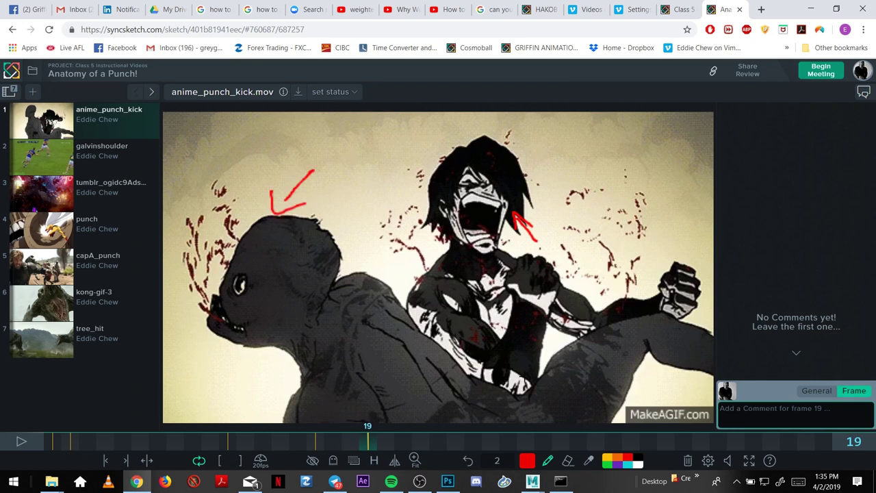
{"action": "left_click_drag", "start_coordinate": [466, 379], "coordinate": [559, 369]}
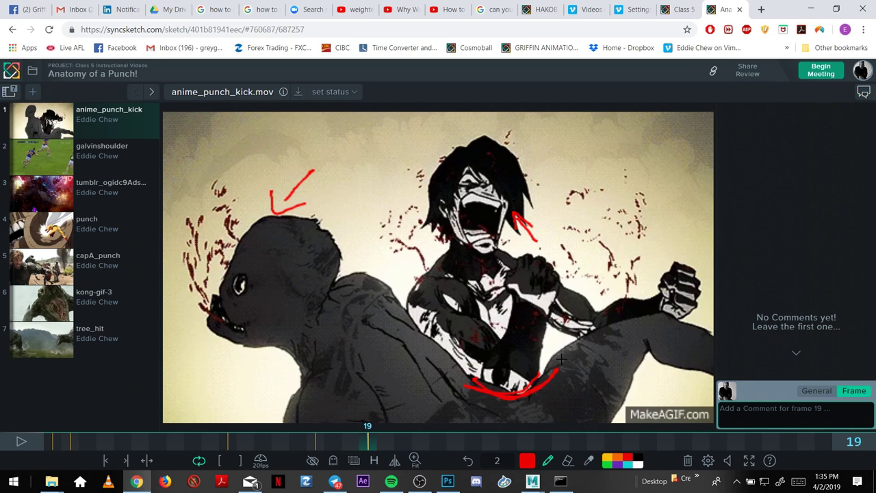
{"action": "left_click_drag", "start_coordinate": [375, 268], "coordinate": [469, 370]}
{"action": "left_click_drag", "start_coordinate": [550, 372], "coordinate": [612, 289]}
Scrub to frame 25, circle the creature's face in red, point an arrow at the fighter's hair, and mark the curve of impact.
{"action": "left_click_drag", "start_coordinate": [359, 448], "coordinate": [445, 437]}
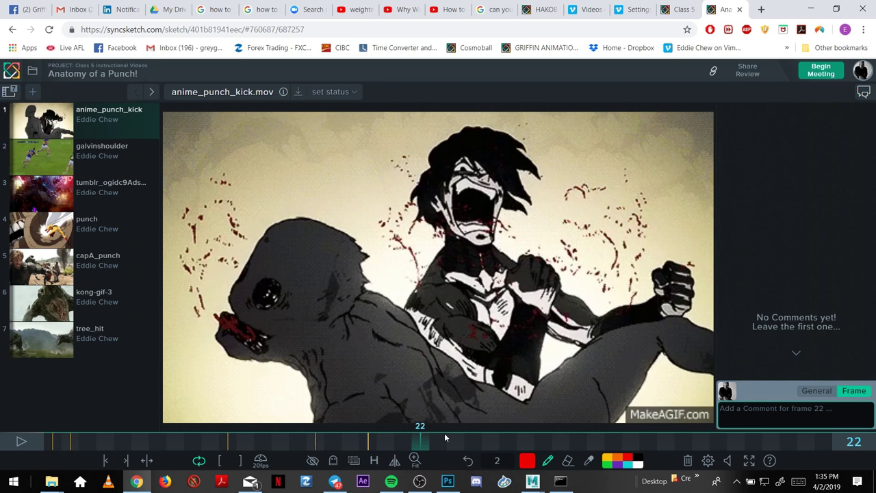
{"action": "left_click", "coordinate": [387, 439]}
{"action": "left_click_drag", "start_coordinate": [386, 439], "coordinate": [468, 437]}
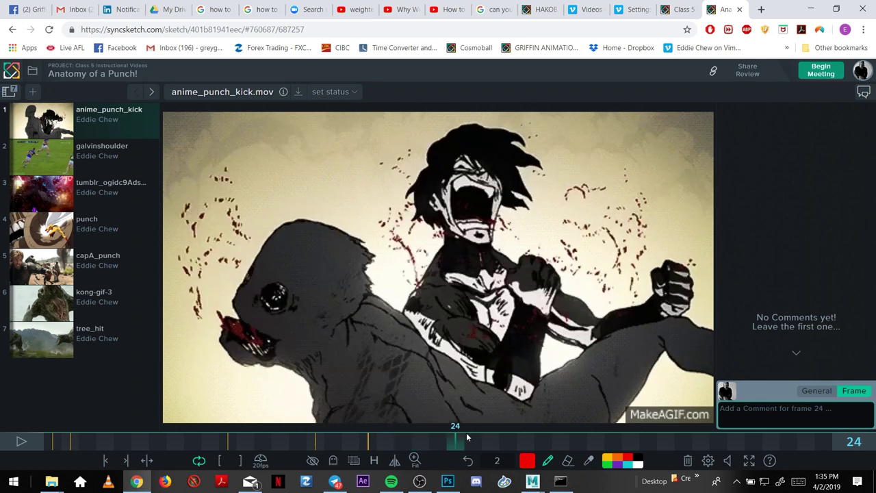
{"action": "left_click", "coordinate": [466, 436]}
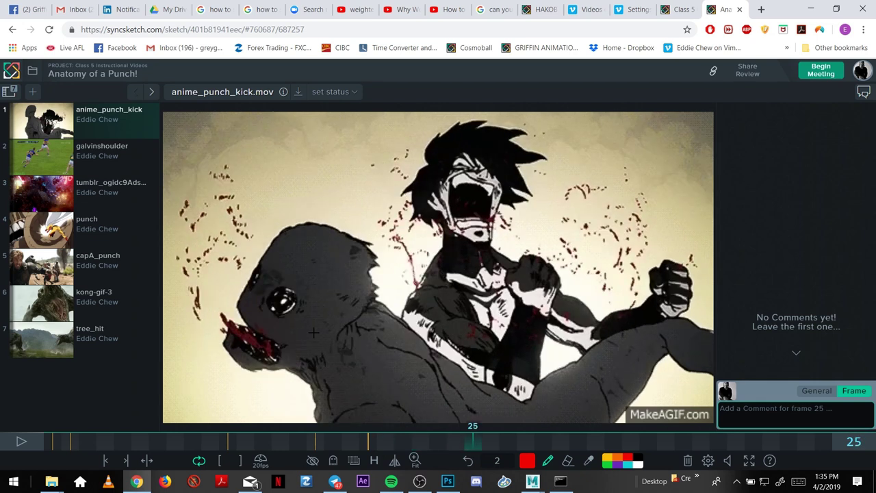
{"action": "left_click_drag", "start_coordinate": [309, 312], "coordinate": [255, 258]}
{"action": "left_click_drag", "start_coordinate": [554, 167], "coordinate": [601, 141]}
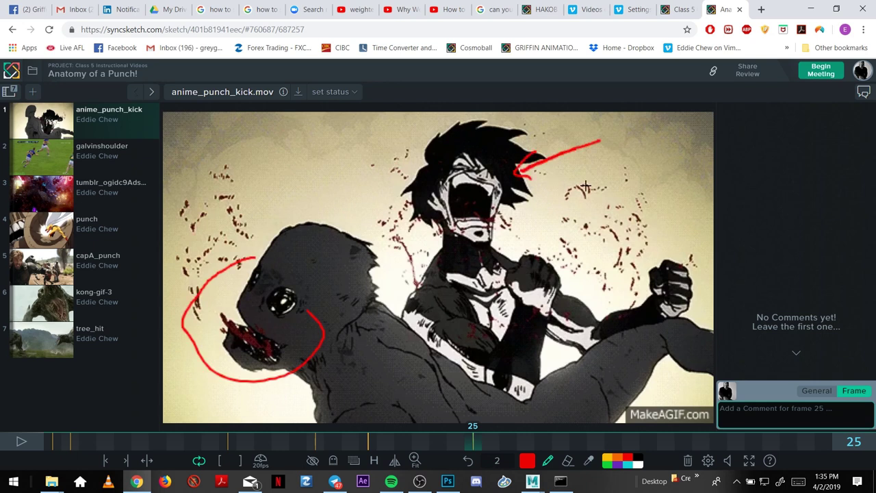
{"action": "mouse_move", "coordinate": [477, 378]}
{"action": "left_mouse_down"}
{"action": "mouse_move", "coordinate": [550, 368]}
{"action": "mouse_move", "coordinate": [482, 386]}
{"action": "mouse_move", "coordinate": [520, 393]}
{"action": "left_mouse_up"}
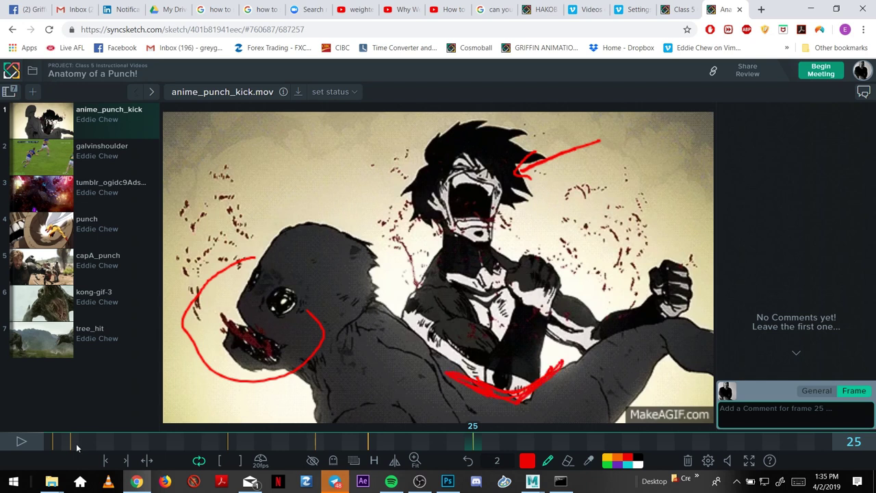
Mark the creature's bent leg in red on frame 27 and step forward to frame 29.
{"action": "mouse_move", "coordinate": [490, 445]}
{"action": "left_mouse_down"}
{"action": "mouse_move", "coordinate": [646, 436]}
{"action": "mouse_move", "coordinate": [511, 428]}
{"action": "mouse_move", "coordinate": [508, 412]}
{"action": "left_mouse_up"}
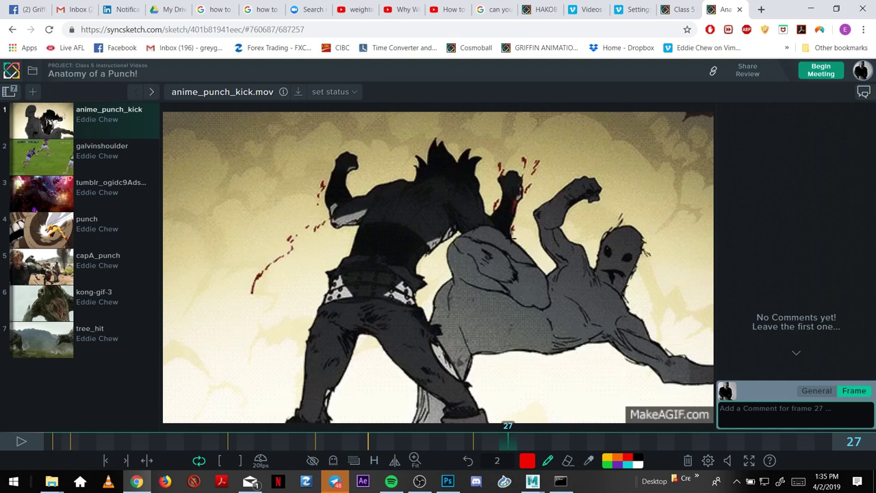
{"action": "left_click_drag", "start_coordinate": [511, 239], "coordinate": [457, 245]}
{"action": "key", "text": "Right"}
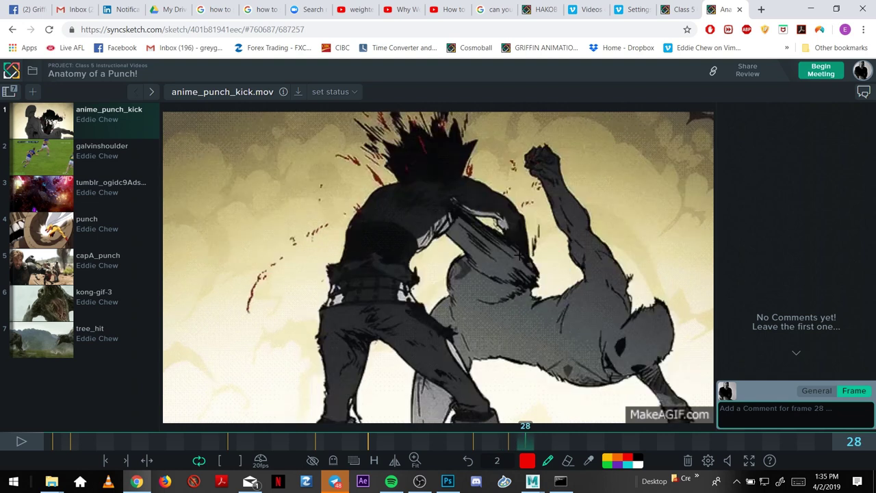
{"action": "key", "text": "Right"}
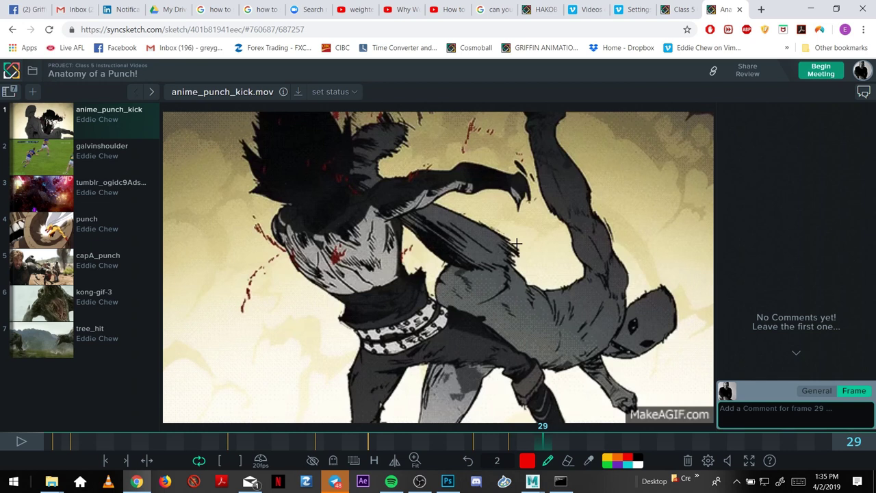
On frame 28, draw red lines along the creature's stretched leg and a curve over its upper body and head.
{"action": "key", "text": "Left"}
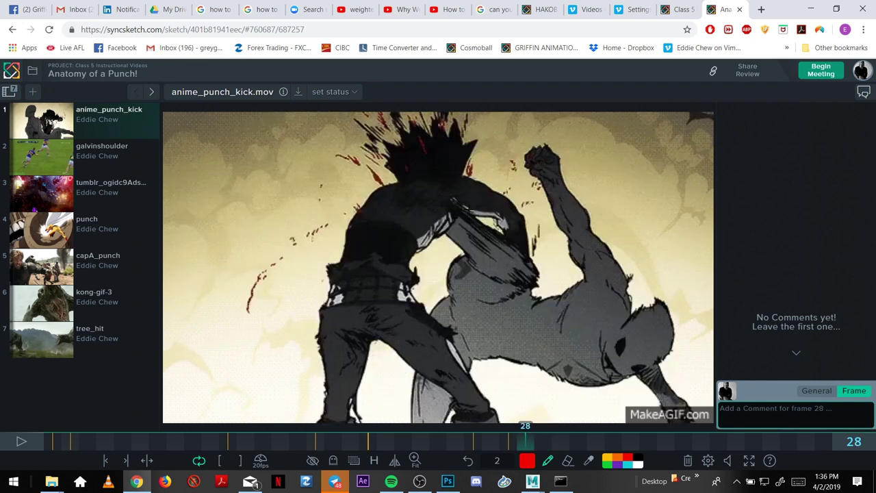
{"action": "left_click_drag", "start_coordinate": [455, 204], "coordinate": [544, 259]}
{"action": "left_click_drag", "start_coordinate": [444, 223], "coordinate": [472, 250]}
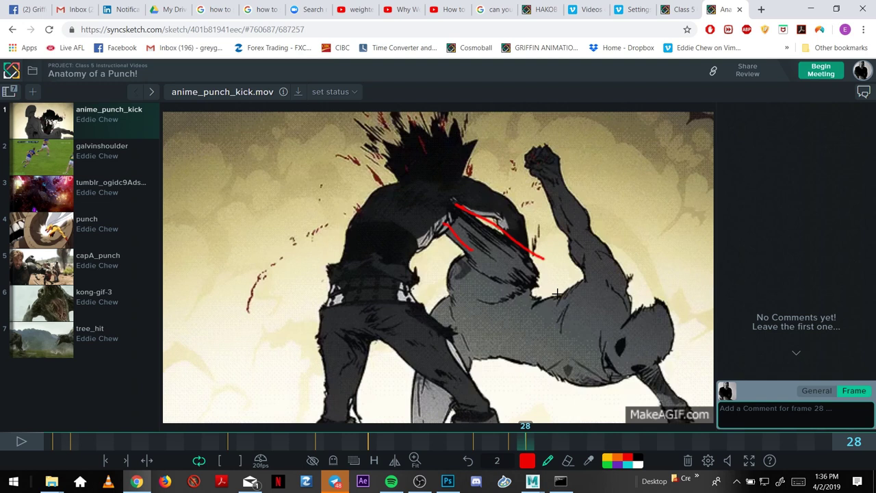
{"action": "mouse_move", "coordinate": [557, 294]}
{"action": "left_mouse_down"}
{"action": "mouse_move", "coordinate": [629, 276]}
{"action": "mouse_move", "coordinate": [650, 345]}
{"action": "left_mouse_up"}
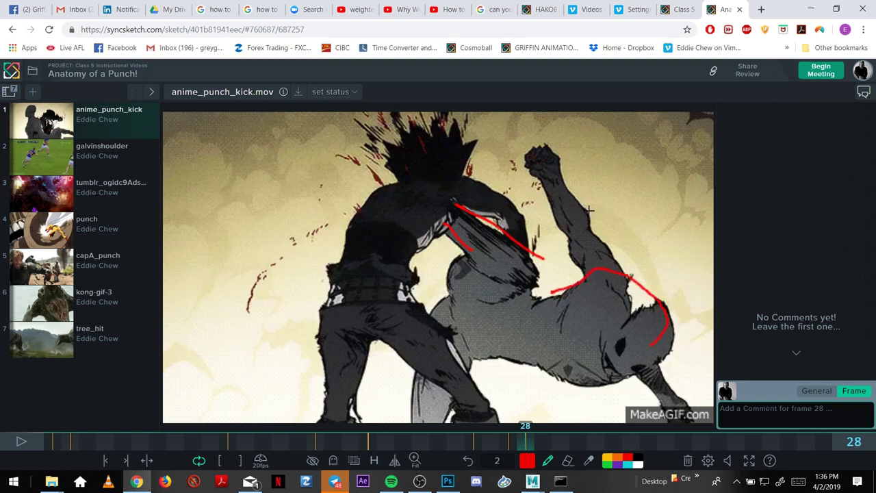
On frame 29, draw red lines along both edges of the creature's stretched leg and a short curve beside the fighter's raised arm.
{"action": "key", "text": "Right"}
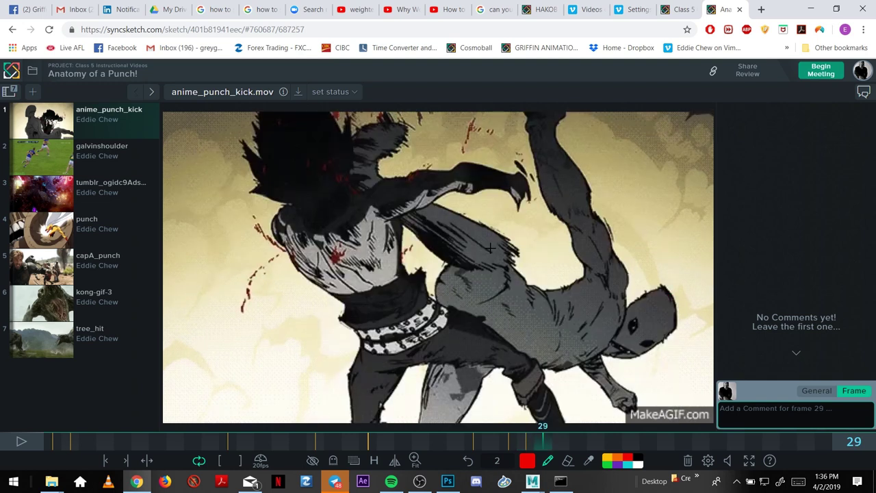
{"action": "left_click_drag", "start_coordinate": [508, 262], "coordinate": [432, 199]}
{"action": "left_click_drag", "start_coordinate": [434, 253], "coordinate": [404, 222]}
{"action": "left_click_drag", "start_coordinate": [395, 181], "coordinate": [387, 155]}
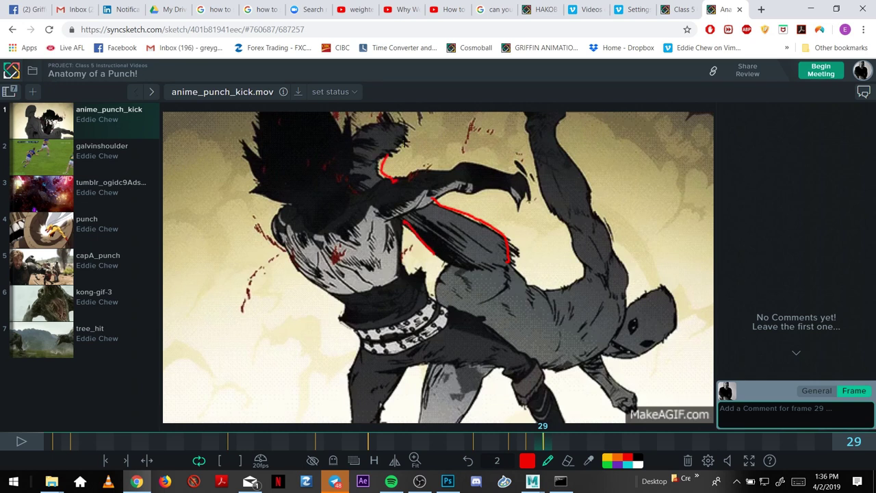
On frame 31, trace the edges of the creature's outstretched leg and body in red on both sides of the fighter.
{"action": "key", "text": "Right"}
{"action": "key", "text": "Right"}
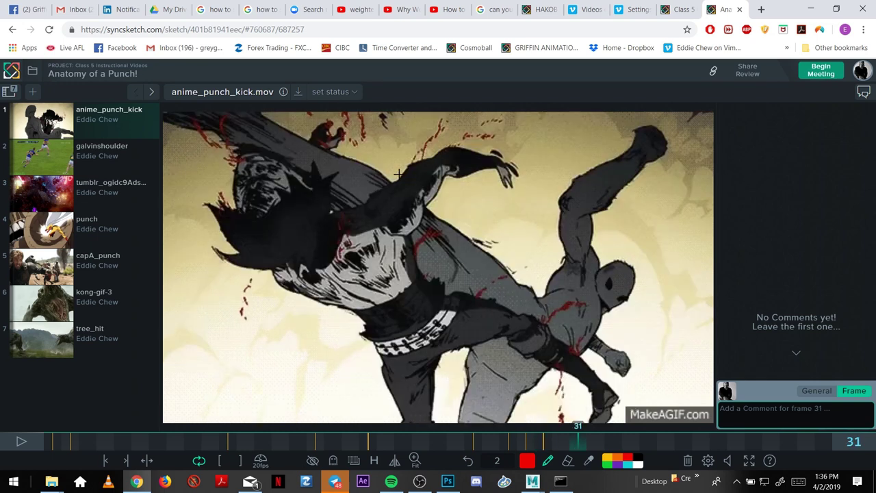
{"action": "left_click_drag", "start_coordinate": [530, 295], "coordinate": [436, 211]}
{"action": "left_click_drag", "start_coordinate": [382, 176], "coordinate": [246, 116]}
{"action": "left_click_drag", "start_coordinate": [203, 133], "coordinate": [293, 166]}
{"action": "left_click_drag", "start_coordinate": [183, 132], "coordinate": [353, 204]}
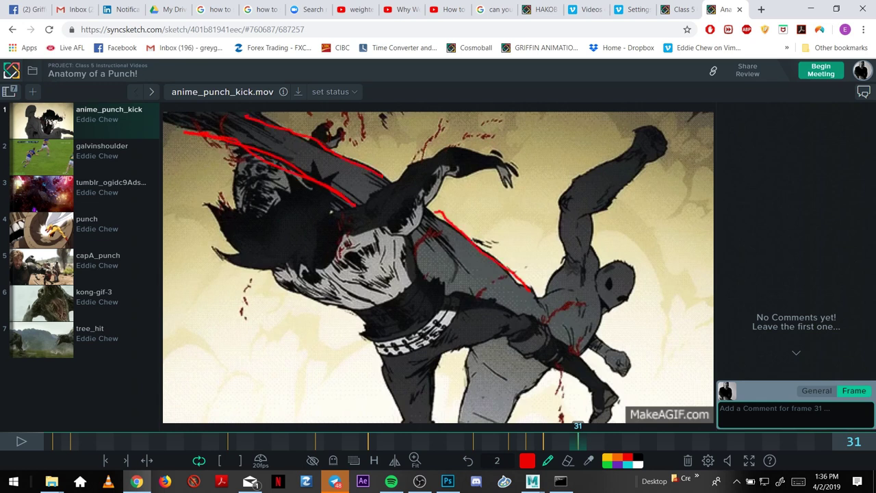
Add red streaks over the leg on frame 31, curves around the face beside the fighter's hair, and a line along his back.
{"action": "left_click_drag", "start_coordinate": [213, 111], "coordinate": [293, 134]}
{"action": "left_click_drag", "start_coordinate": [174, 115], "coordinate": [308, 159]}
{"action": "mouse_move", "coordinate": [233, 231]}
{"action": "left_mouse_down"}
{"action": "mouse_move", "coordinate": [247, 156]}
{"action": "mouse_move", "coordinate": [268, 236]}
{"action": "left_mouse_up"}
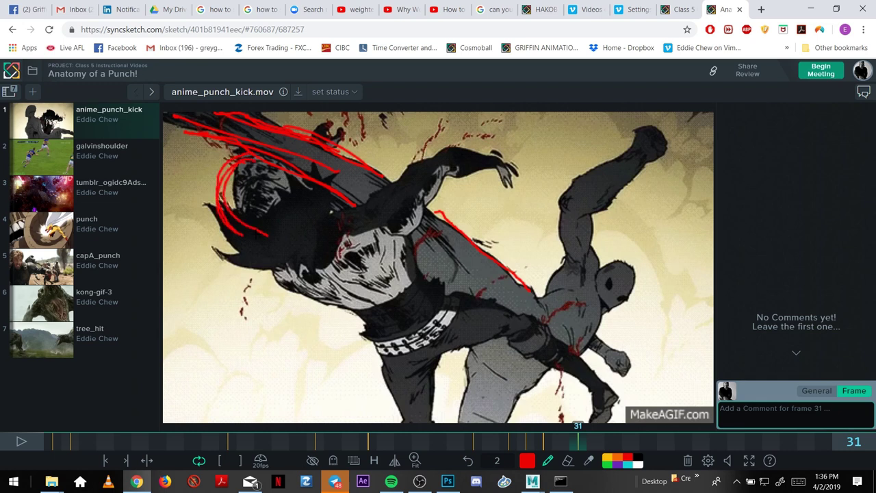
{"action": "left_click_drag", "start_coordinate": [273, 191], "coordinate": [371, 346]}
Step back and forth through the final frames up to frame 44 to examine how the poses drift and settle.
{"action": "mouse_move", "coordinate": [585, 440]}
{"action": "left_mouse_down"}
{"action": "mouse_move", "coordinate": [659, 443]}
{"action": "mouse_move", "coordinate": [740, 434]}
{"action": "mouse_move", "coordinate": [629, 439]}
{"action": "mouse_move", "coordinate": [810, 428]}
{"action": "left_mouse_up"}
{"action": "left_click", "coordinate": [805, 443]}
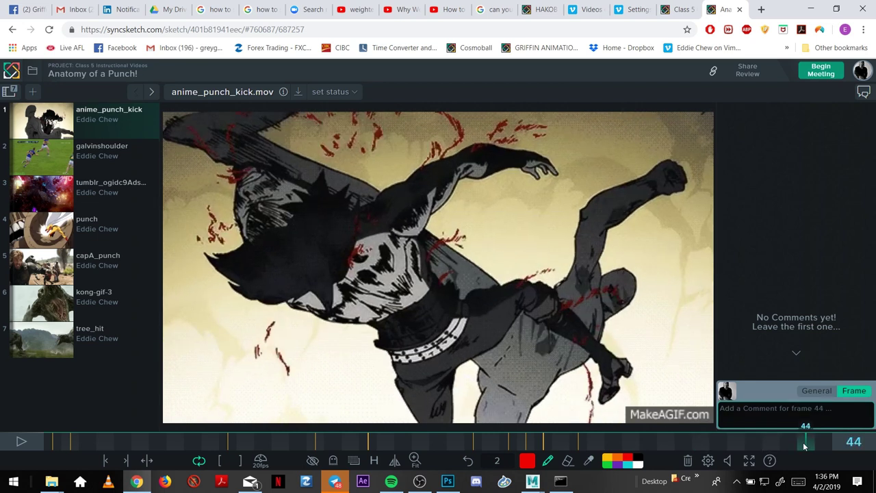
{"action": "key", "text": "Left"}
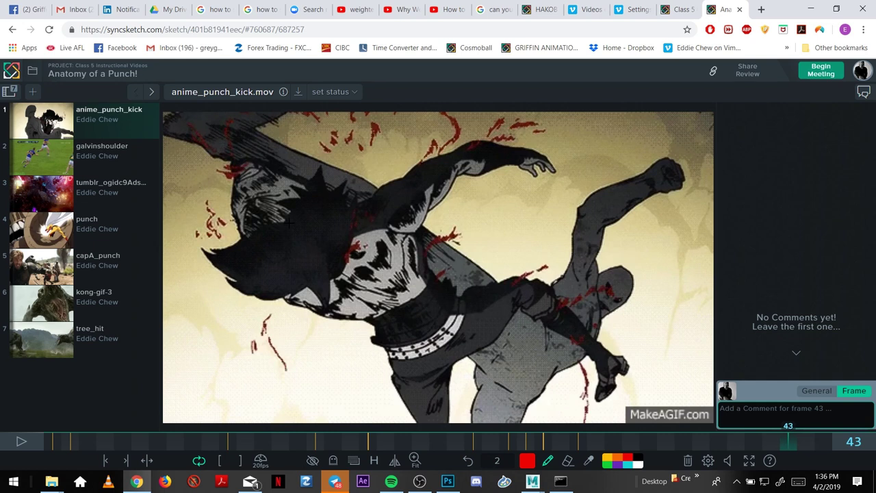
{"action": "key", "text": "Left"}
{"action": "key", "text": "Left"}
{"action": "key", "text": "Left"}
{"action": "key", "text": "Left"}
{"action": "key", "text": "Right"}
{"action": "key", "text": "Right"}
{"action": "key", "text": "Right"}
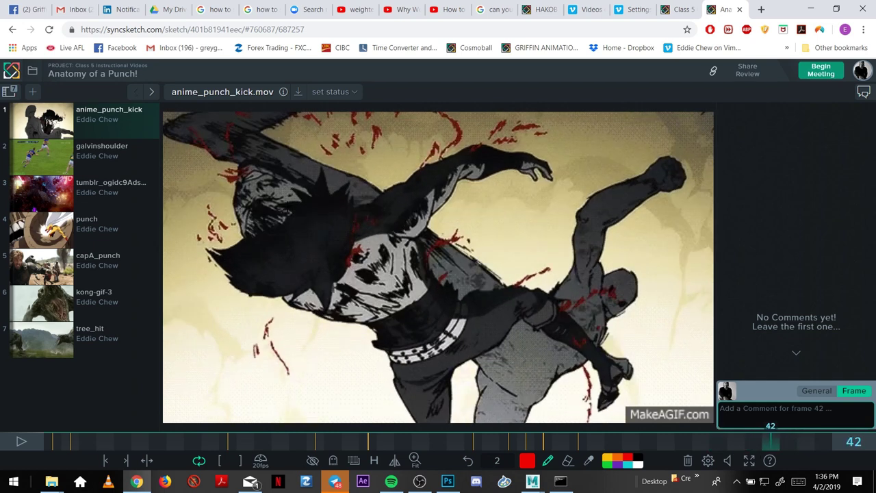
On frame 44, mark the creature's outstretched leg and its raised arm with red strokes.
{"action": "key", "text": "Right"}
{"action": "key", "text": "Right"}
{"action": "mouse_move", "coordinate": [359, 183]}
{"action": "left_mouse_down"}
{"action": "mouse_move", "coordinate": [247, 134]}
{"action": "mouse_move", "coordinate": [268, 123]}
{"action": "left_mouse_up"}
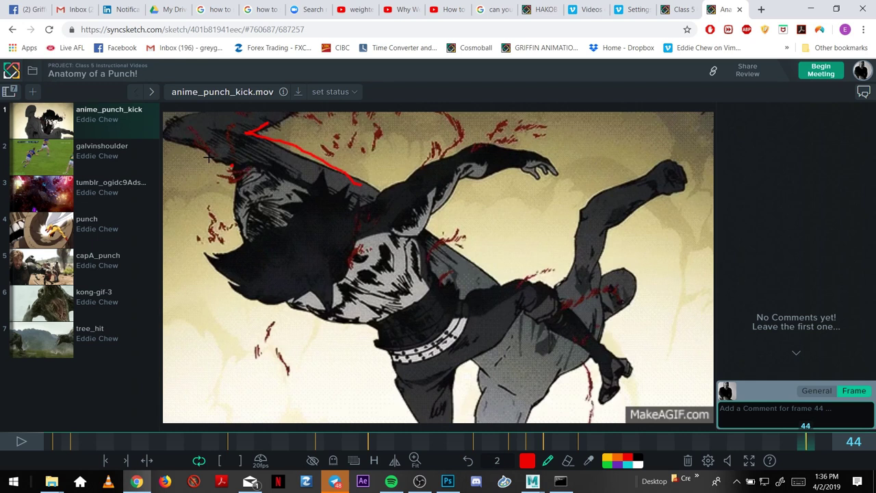
{"action": "left_click_drag", "start_coordinate": [231, 166], "coordinate": [182, 118]}
{"action": "mouse_move", "coordinate": [579, 238]}
{"action": "left_mouse_down"}
{"action": "mouse_move", "coordinate": [667, 165]}
{"action": "mouse_move", "coordinate": [684, 186]}
{"action": "mouse_move", "coordinate": [666, 206]}
{"action": "left_mouse_up"}
Go back to frame 39 and mark the creature's raised fist and forearm with short red strokes.
{"action": "key", "text": "Left"}
{"action": "key", "text": "Left"}
{"action": "key", "text": "Left"}
{"action": "key", "text": "Left"}
{"action": "key", "text": "Left"}
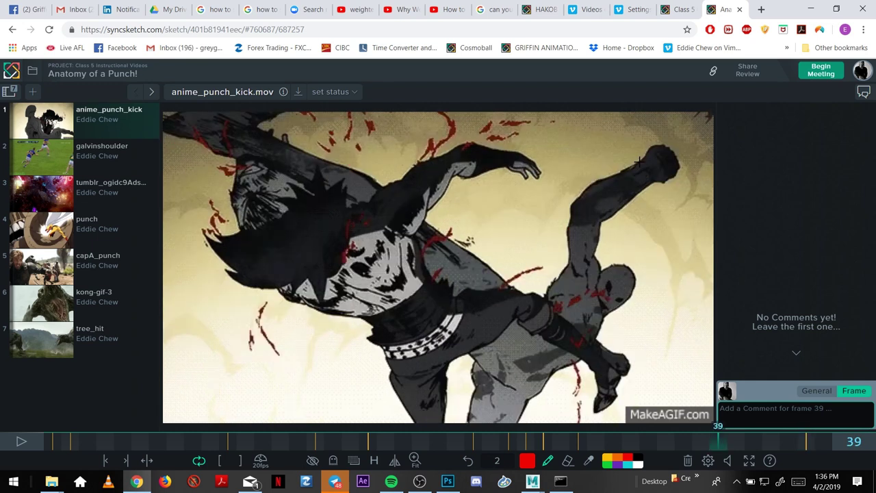
{"action": "mouse_move", "coordinate": [636, 161]}
{"action": "left_mouse_down"}
{"action": "mouse_move", "coordinate": [661, 176]}
{"action": "mouse_move", "coordinate": [653, 180]}
{"action": "left_mouse_up"}
{"action": "left_click_drag", "start_coordinate": [674, 187], "coordinate": [674, 197]}
Play back the annotated anime_punch_kick clip, then open the punch clip and play it.
{"action": "mouse_move", "coordinate": [671, 441]}
{"action": "left_mouse_down"}
{"action": "mouse_move", "coordinate": [630, 450]}
{"action": "mouse_move", "coordinate": [766, 428]}
{"action": "left_mouse_up"}
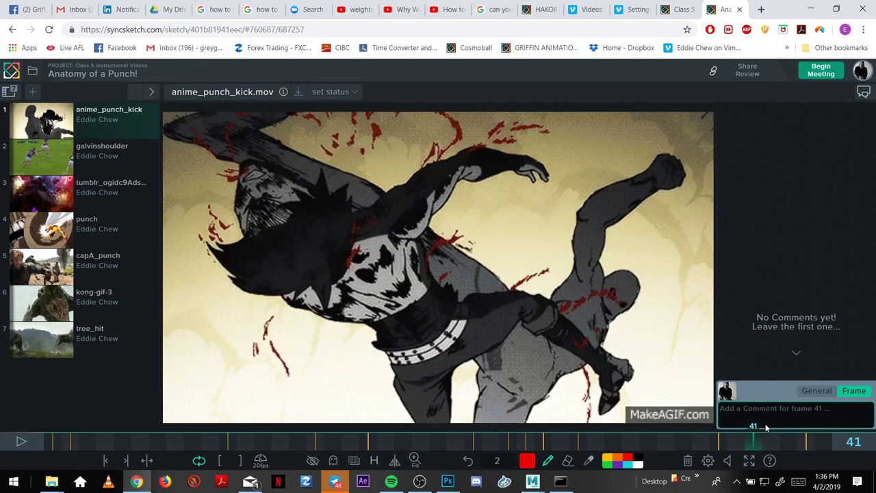
{"action": "key", "text": "space"}
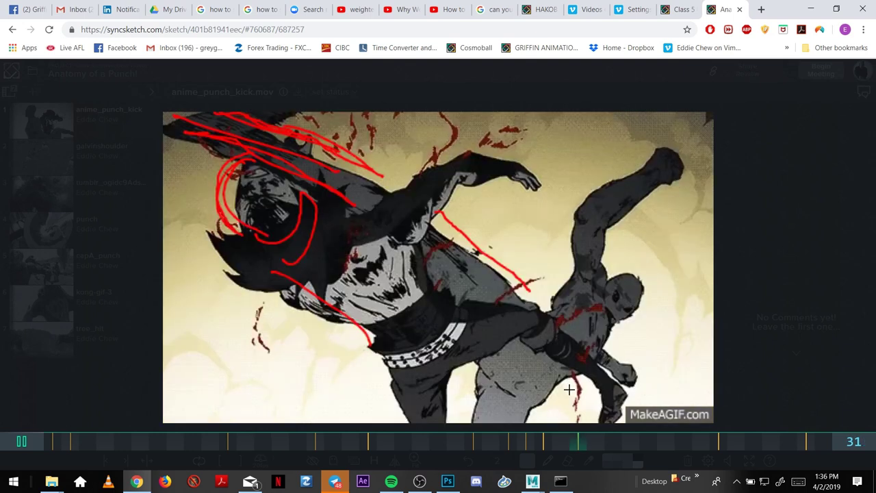
{"action": "left_click", "coordinate": [53, 441]}
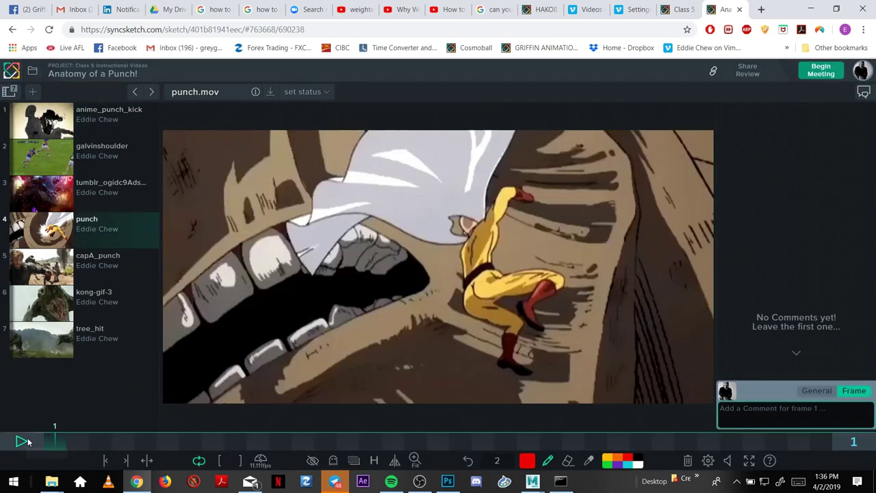
{"action": "left_click", "coordinate": [28, 443]}
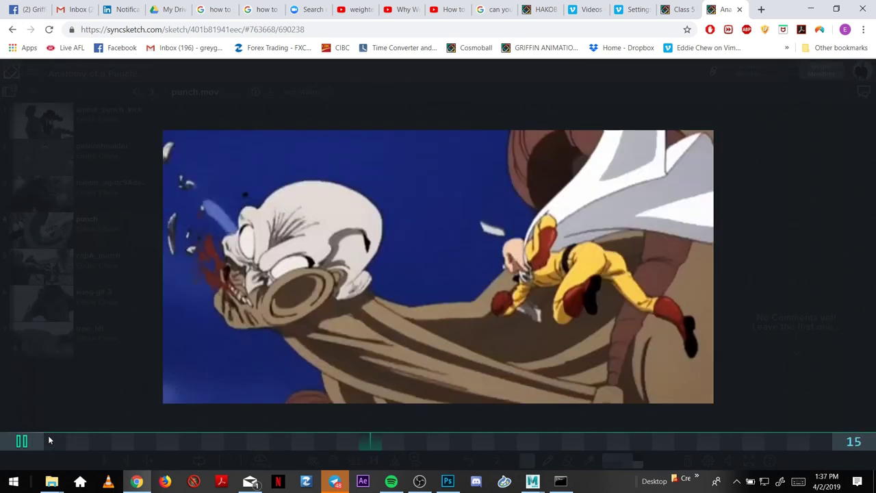
Step through the punch clip's opening frames and draw red strokes along the fighter's extended punching arm on frame 7.
{"action": "left_click", "coordinate": [60, 443]}
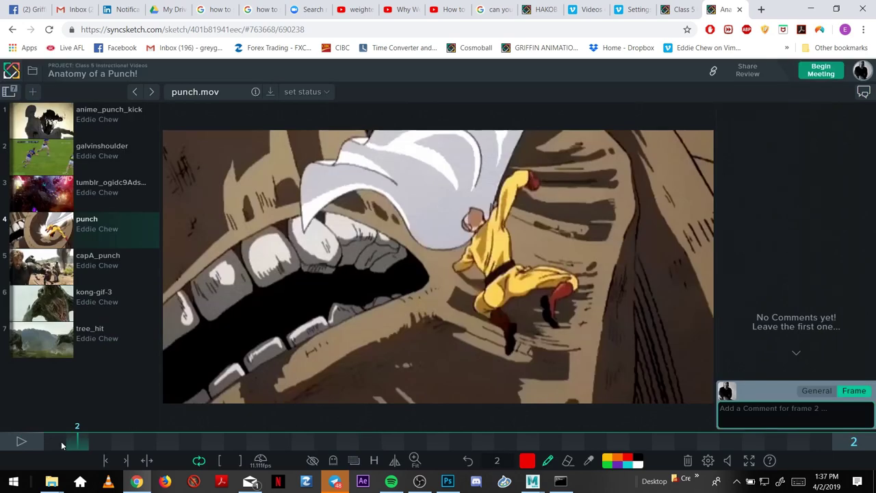
{"action": "left_click_drag", "start_coordinate": [62, 442], "coordinate": [96, 411]}
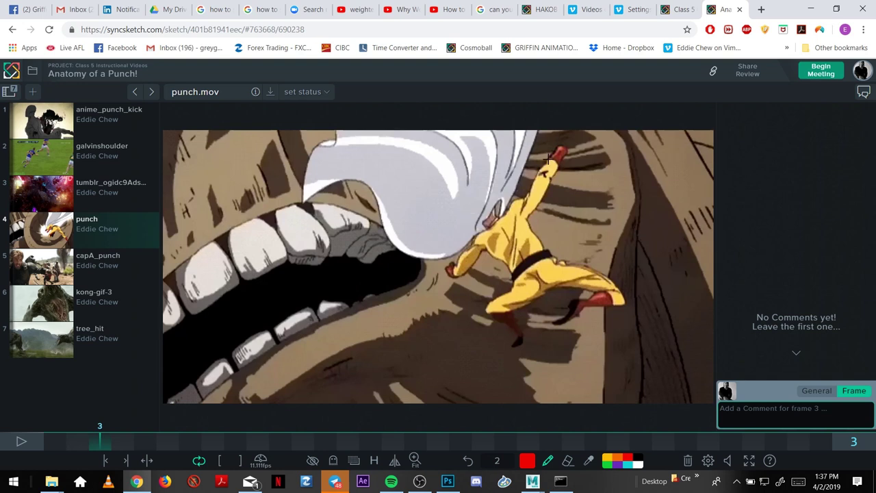
{"action": "key", "text": "Right"}
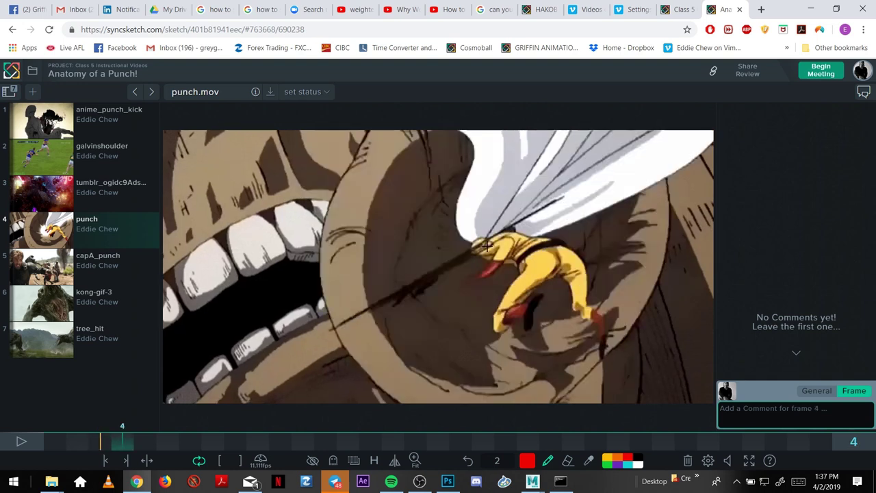
{"action": "key", "text": "Right"}
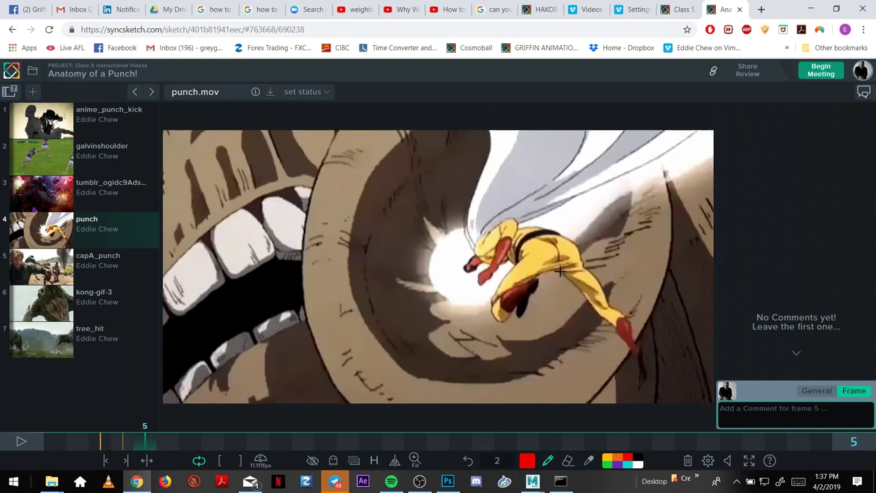
{"action": "key", "text": "Right"}
{"action": "key", "text": "Right"}
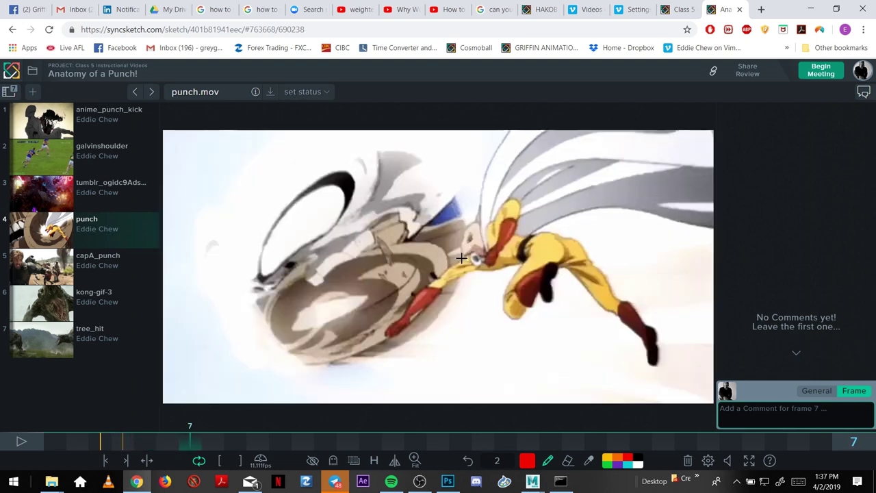
{"action": "left_click_drag", "start_coordinate": [462, 258], "coordinate": [400, 324]}
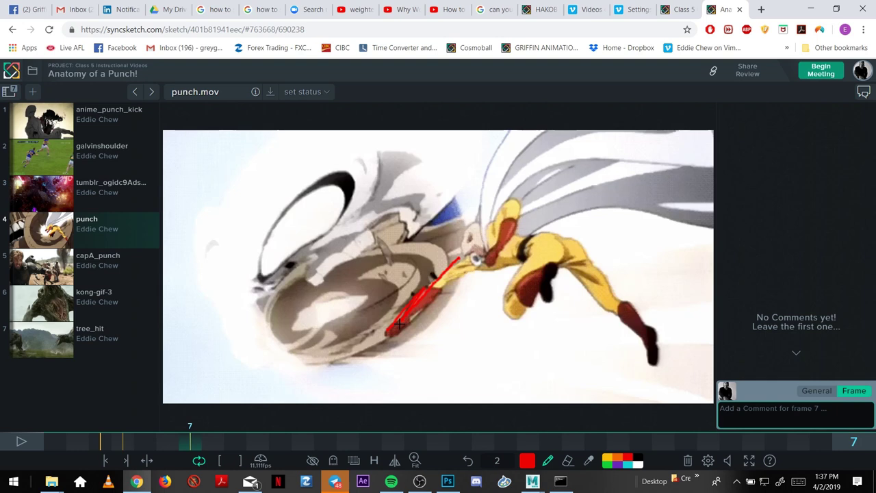
On frame 10, outline the creature's head in red and draw lines along the top and underside of its stretched neck.
{"action": "left_click", "coordinate": [171, 447]}
{"action": "left_click", "coordinate": [201, 442]}
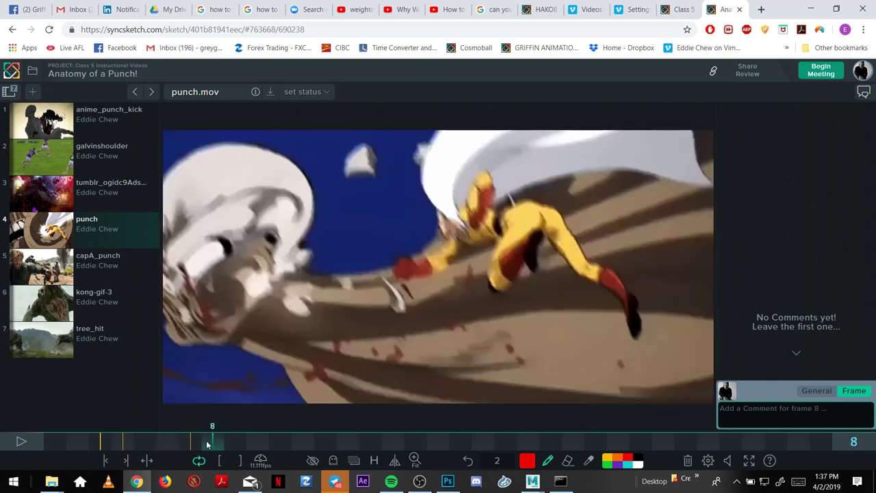
{"action": "left_click", "coordinate": [257, 441]}
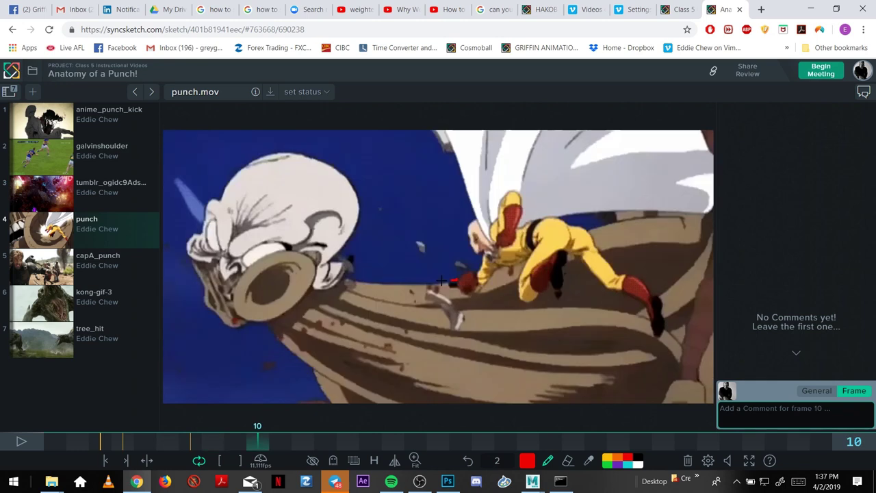
{"action": "mouse_move", "coordinate": [442, 280]}
{"action": "left_mouse_down"}
{"action": "mouse_move", "coordinate": [332, 252]}
{"action": "mouse_move", "coordinate": [349, 202]}
{"action": "mouse_move", "coordinate": [195, 277]}
{"action": "mouse_move", "coordinate": [271, 319]}
{"action": "left_mouse_up"}
{"action": "left_click_drag", "start_coordinate": [340, 378], "coordinate": [376, 398]}
{"action": "left_click_drag", "start_coordinate": [283, 327], "coordinate": [326, 297]}
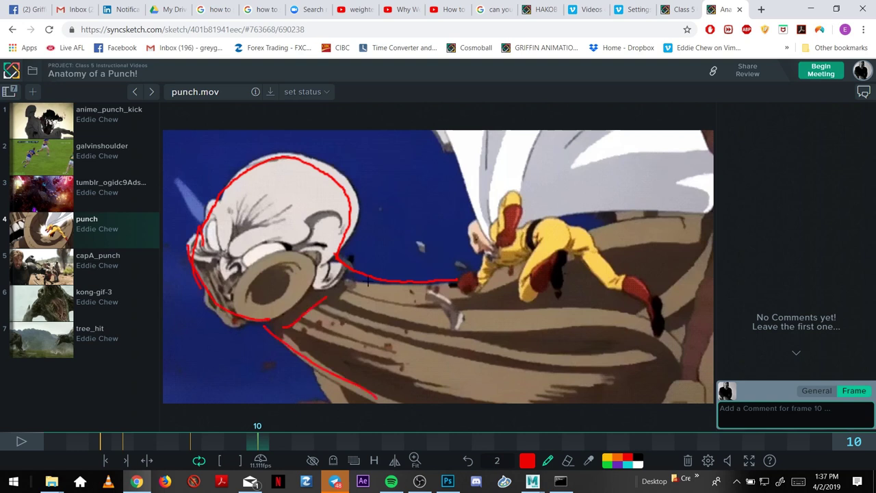
{"action": "left_click_drag", "start_coordinate": [309, 364], "coordinate": [329, 387]}
On frame 18, draw red strokes over the debris flying from the creature's face and around its open mouth.
{"action": "key", "text": "Right"}
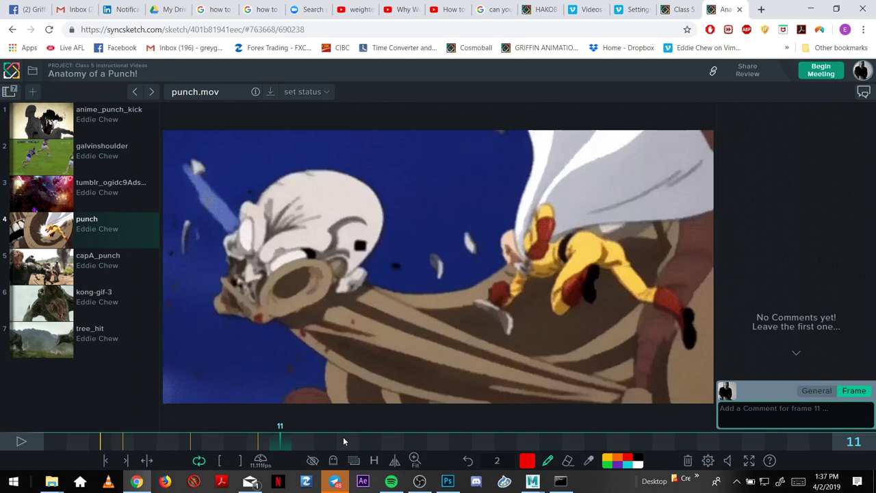
{"action": "left_click_drag", "start_coordinate": [343, 437], "coordinate": [422, 430]}
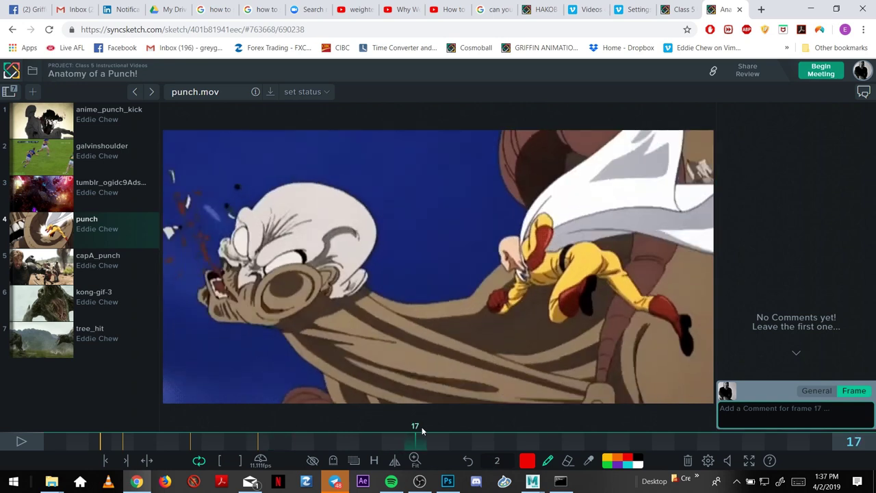
{"action": "key", "text": "Right"}
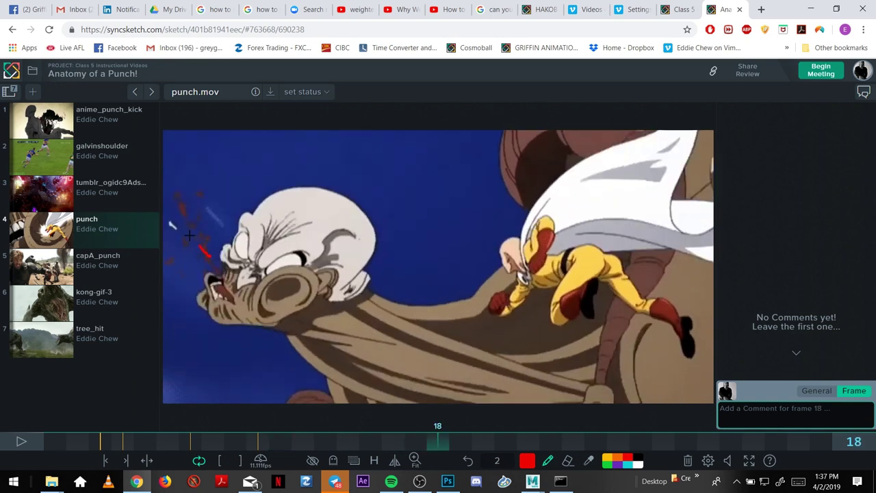
{"action": "left_click_drag", "start_coordinate": [182, 203], "coordinate": [212, 235]}
{"action": "left_click_drag", "start_coordinate": [187, 234], "coordinate": [210, 257]}
{"action": "left_click_drag", "start_coordinate": [233, 220], "coordinate": [170, 167]}
{"action": "left_click_drag", "start_coordinate": [206, 199], "coordinate": [174, 187]}
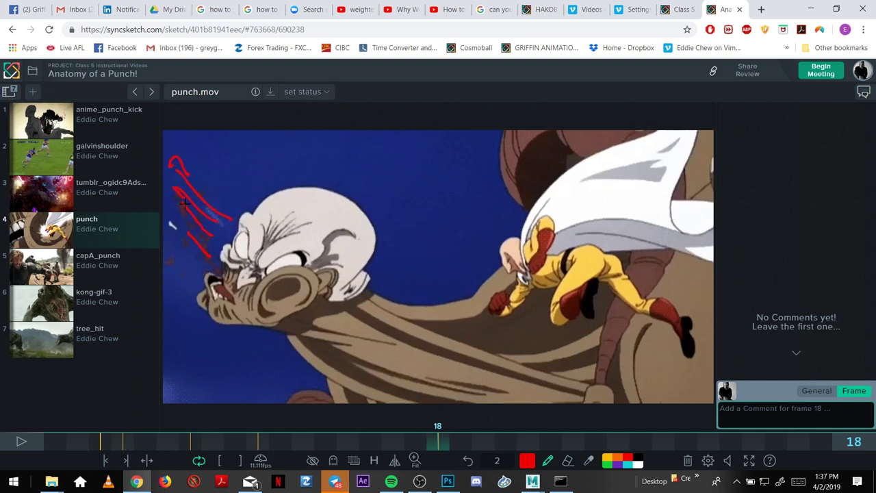
{"action": "mouse_move", "coordinate": [170, 223]}
{"action": "left_mouse_down"}
{"action": "mouse_move", "coordinate": [203, 263]}
{"action": "mouse_move", "coordinate": [201, 287]}
{"action": "mouse_move", "coordinate": [216, 309]}
{"action": "left_mouse_up"}
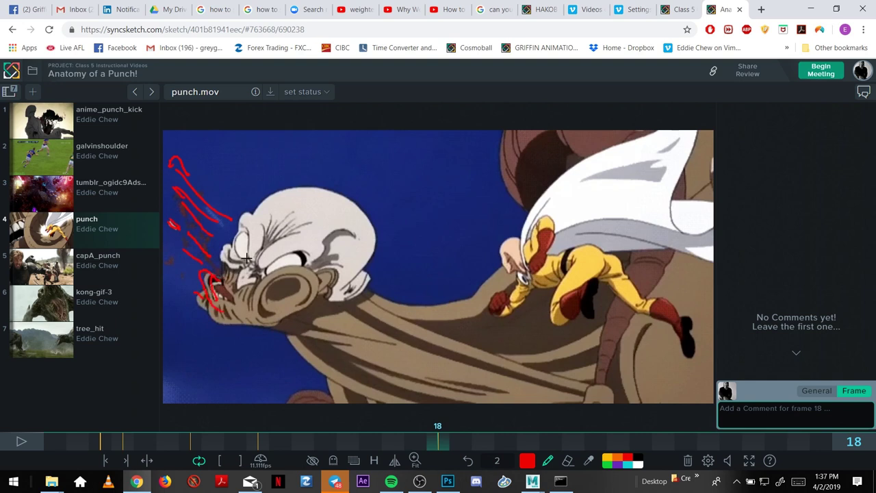
Trace the curves of the creature's neck, its skull outline and the impact area of its face in red on frame 18.
{"action": "left_click_drag", "start_coordinate": [358, 291], "coordinate": [491, 282]}
{"action": "left_click_drag", "start_coordinate": [287, 334], "coordinate": [358, 389]}
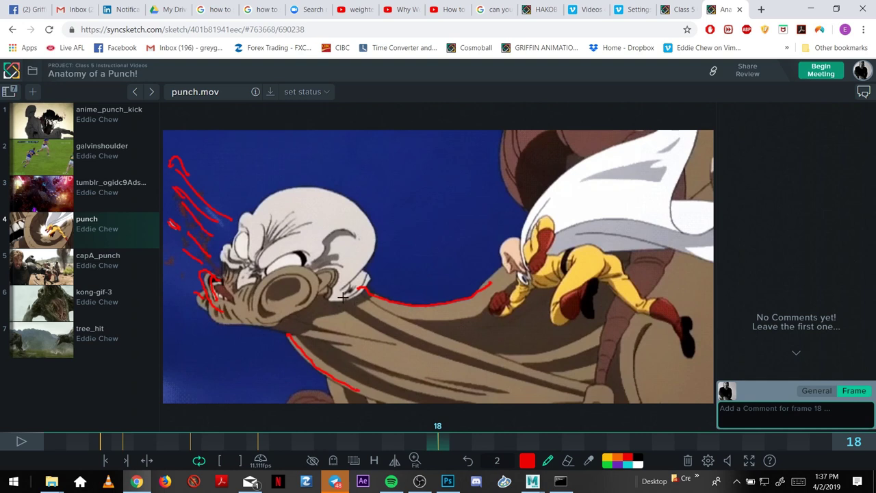
{"action": "mouse_move", "coordinate": [343, 297]}
{"action": "left_mouse_down"}
{"action": "mouse_move", "coordinate": [235, 217]}
{"action": "mouse_move", "coordinate": [223, 264]}
{"action": "left_mouse_up"}
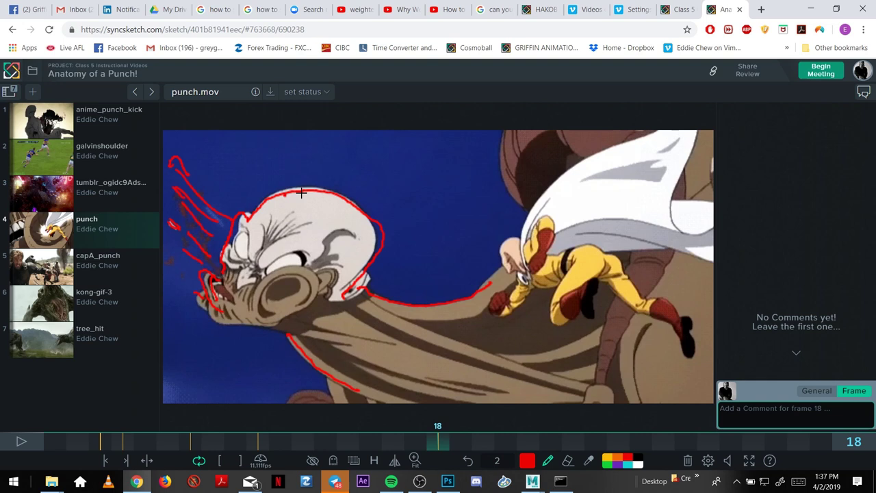
{"action": "mouse_move", "coordinate": [376, 220]}
{"action": "left_mouse_down"}
{"action": "mouse_move", "coordinate": [362, 267]}
{"action": "mouse_move", "coordinate": [312, 195]}
{"action": "left_mouse_up"}
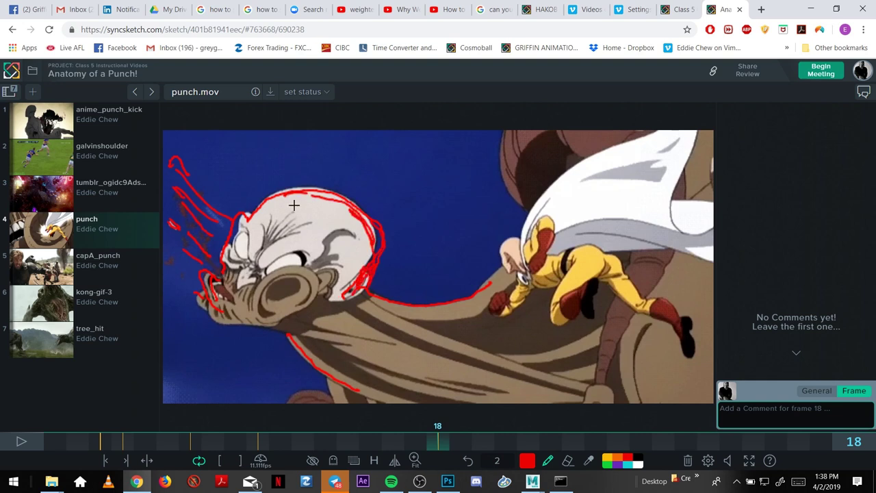
{"action": "left_click_drag", "start_coordinate": [264, 273], "coordinate": [312, 288]}
On frame 23, draw a red curve around the dented cheek and outline the creature's whole head and jaw.
{"action": "key", "text": "Right"}
{"action": "key", "text": "Right"}
{"action": "key", "text": "Right"}
{"action": "key", "text": "Right"}
{"action": "key", "text": "Right"}
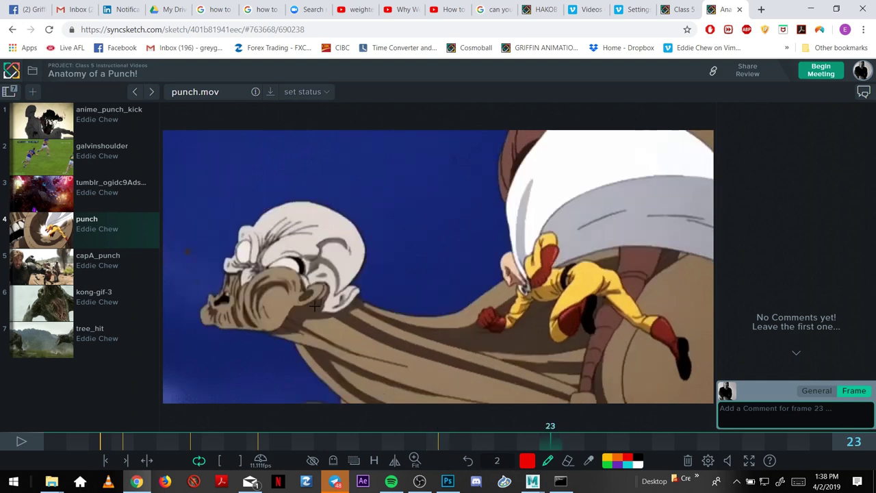
{"action": "mouse_move", "coordinate": [299, 277]}
{"action": "left_mouse_down"}
{"action": "mouse_move", "coordinate": [252, 281]}
{"action": "mouse_move", "coordinate": [260, 326]}
{"action": "left_mouse_up"}
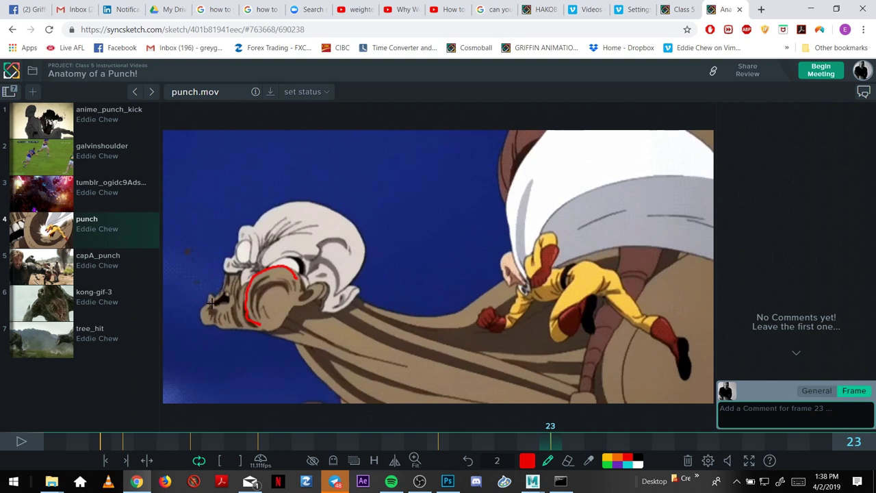
{"action": "left_click_drag", "start_coordinate": [212, 302], "coordinate": [310, 348]}
{"action": "mouse_move", "coordinate": [362, 297]}
{"action": "left_mouse_down"}
{"action": "mouse_move", "coordinate": [356, 279]}
{"action": "mouse_move", "coordinate": [274, 214]}
{"action": "mouse_move", "coordinate": [249, 229]}
{"action": "mouse_move", "coordinate": [276, 321]}
{"action": "left_mouse_up"}
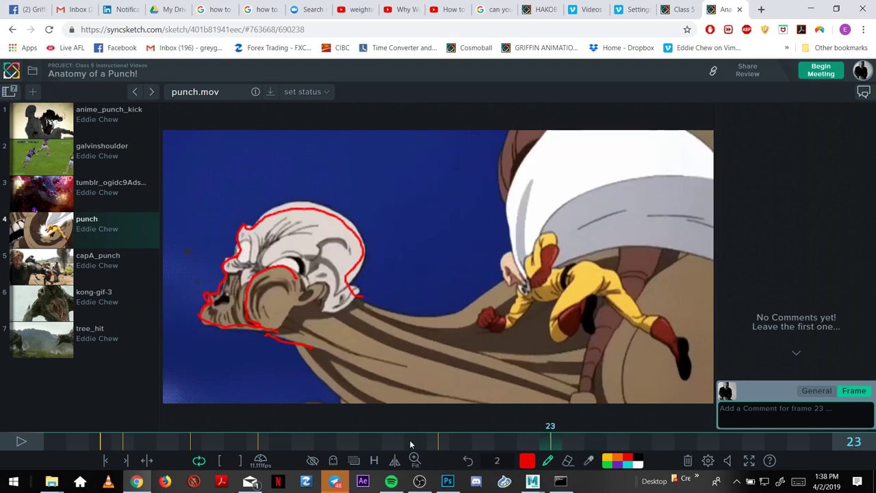
On frame 30, outline the creature's tilted head and underside of the neck in red, then scrub through the clip to frame 35.
{"action": "left_click", "coordinate": [753, 444]}
{"action": "key", "text": "Left"}
{"action": "key", "text": "Left"}
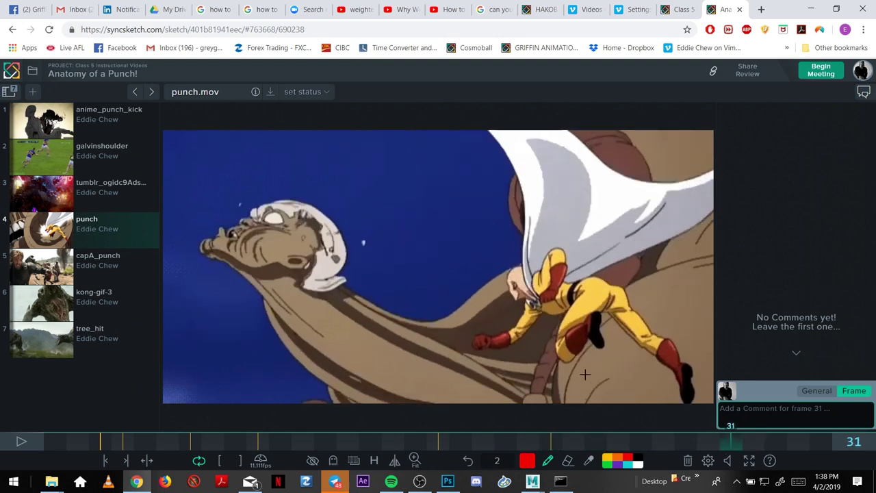
{"action": "mouse_move", "coordinate": [255, 294]}
{"action": "left_mouse_down"}
{"action": "mouse_move", "coordinate": [239, 228]}
{"action": "mouse_move", "coordinate": [280, 200]}
{"action": "mouse_move", "coordinate": [351, 250]}
{"action": "mouse_move", "coordinate": [341, 271]}
{"action": "mouse_move", "coordinate": [356, 298]}
{"action": "left_mouse_up"}
{"action": "left_click_drag", "start_coordinate": [251, 293], "coordinate": [288, 334]}
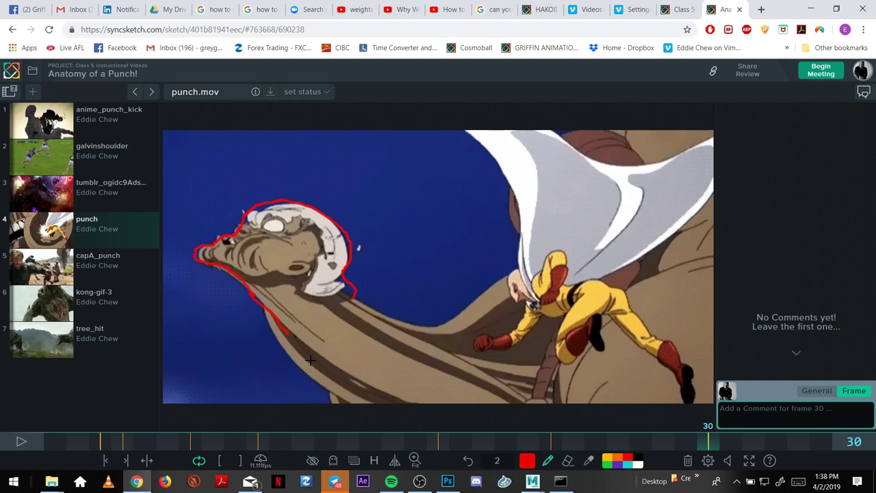
{"action": "left_click_drag", "start_coordinate": [89, 444], "coordinate": [325, 444]}
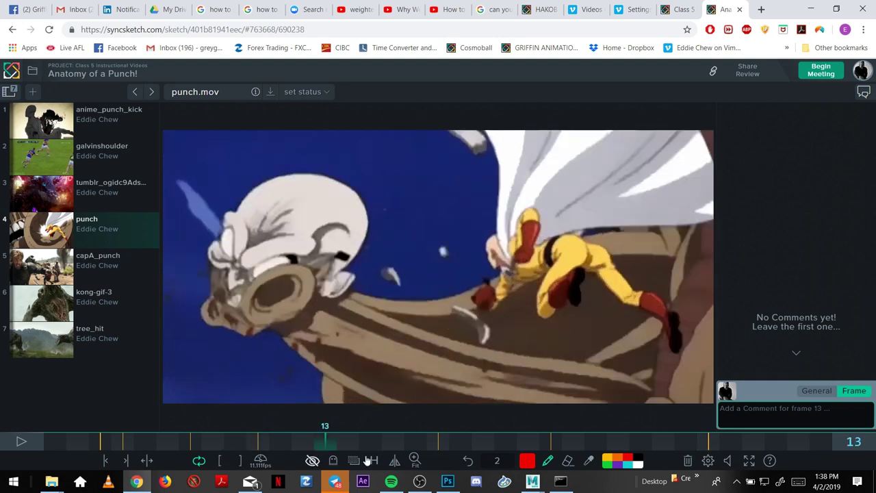
{"action": "left_click_drag", "start_coordinate": [686, 443], "coordinate": [835, 448]}
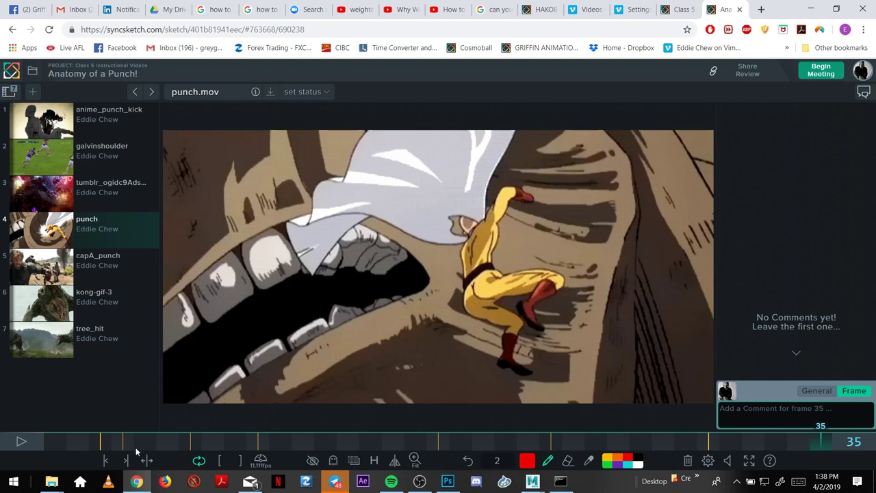